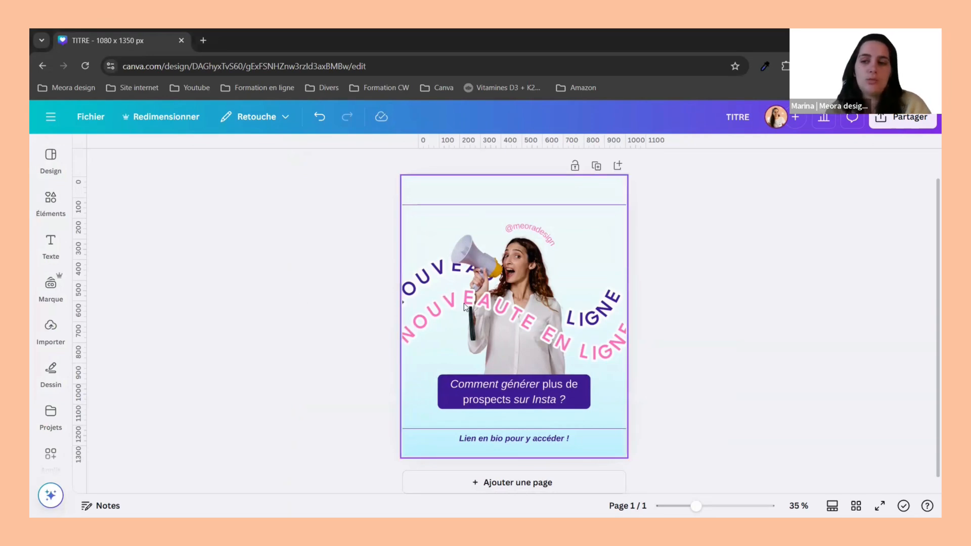
# - Add a blank second page below the finished Instagram post
pyautogui.scroll(-1, 582, 351)
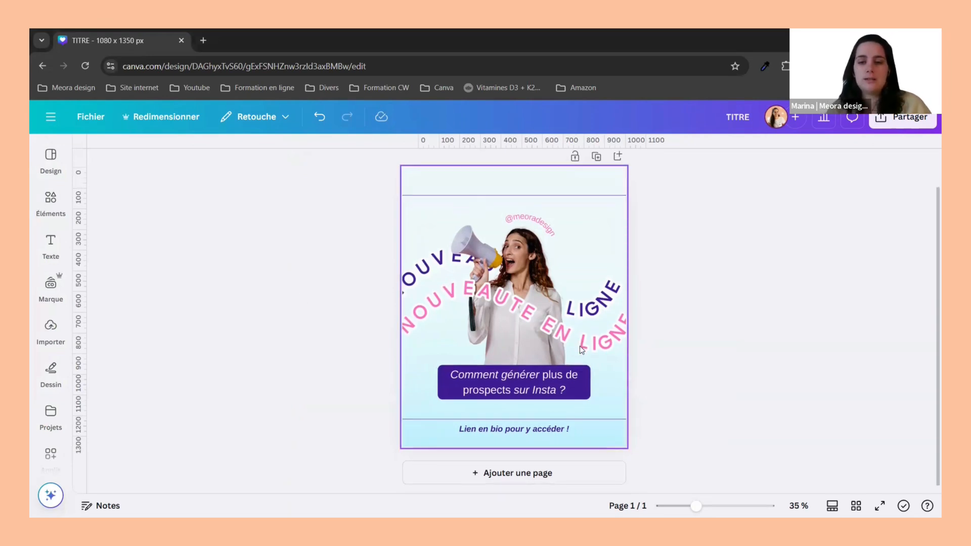
pyautogui.click(517, 476)
pyautogui.scroll(5, 668, 299)
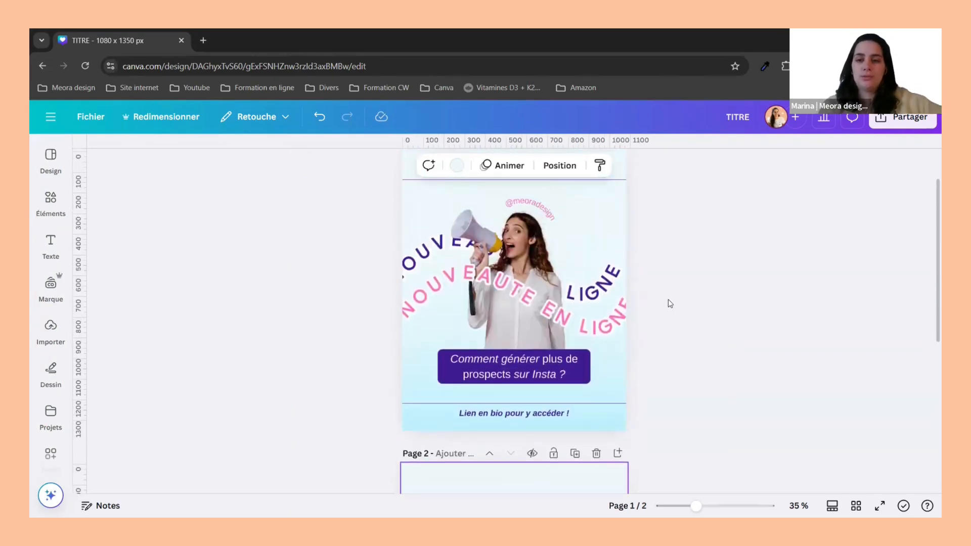
pyautogui.scroll(-1, 668, 301)
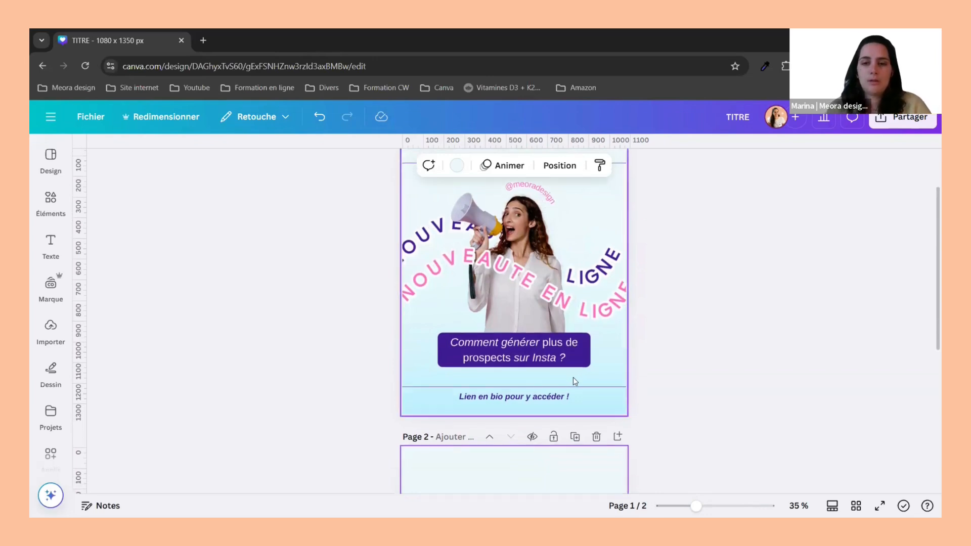
pyautogui.scroll(-3, 581, 371)
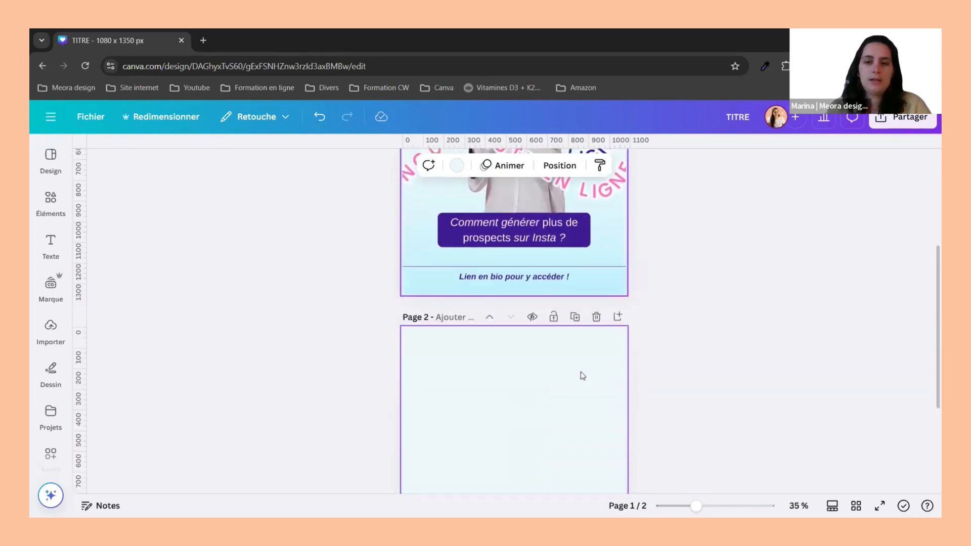
# - Clear the "dégradé" element search and insert a rounded square shape on page 2
pyautogui.click(50, 198)
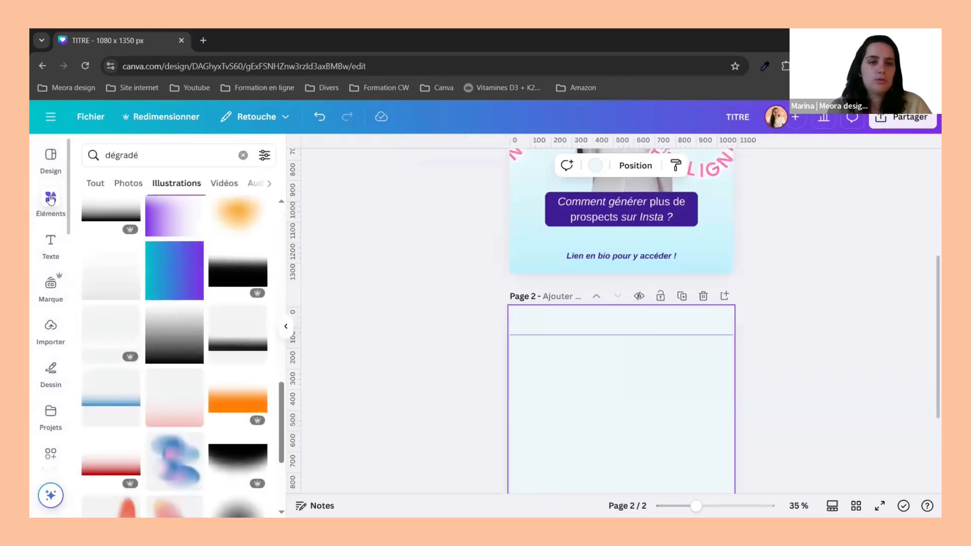
pyautogui.click(242, 155)
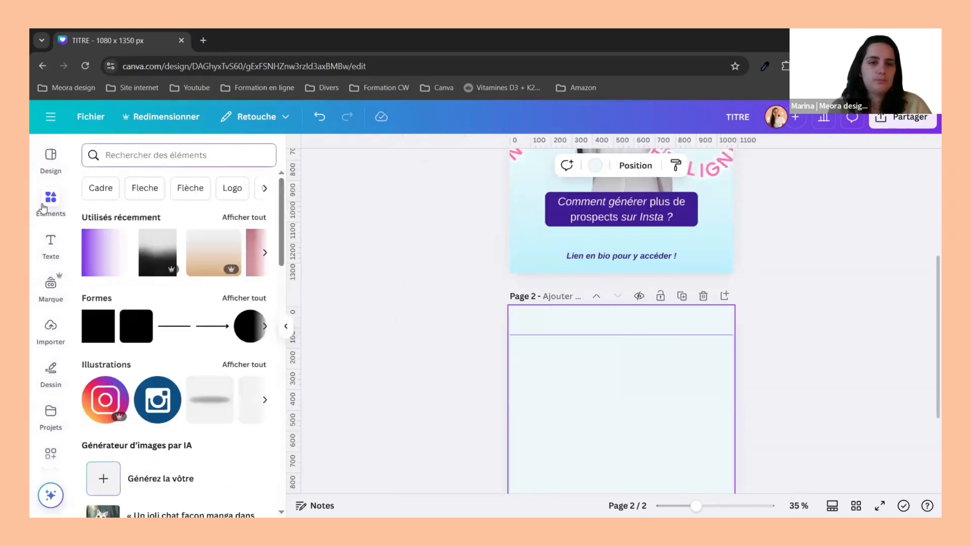
pyautogui.click(128, 331)
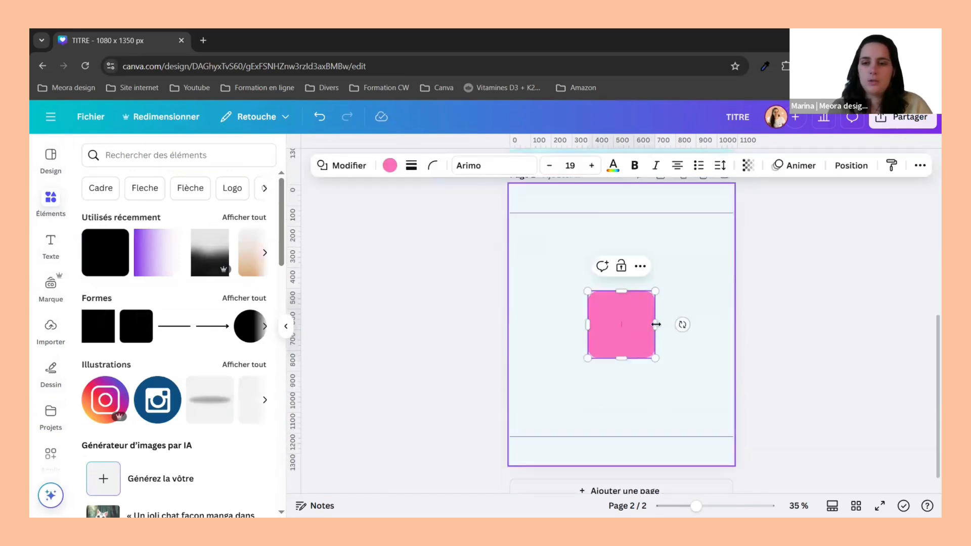
# - Stretch the pink square into a wide, flat rectangle and place it in the lower part of page 2
pyautogui.moveTo(688, 327); pyautogui.dragTo(733, 325)
pyautogui.moveTo(661, 290); pyautogui.dragTo(661, 313)
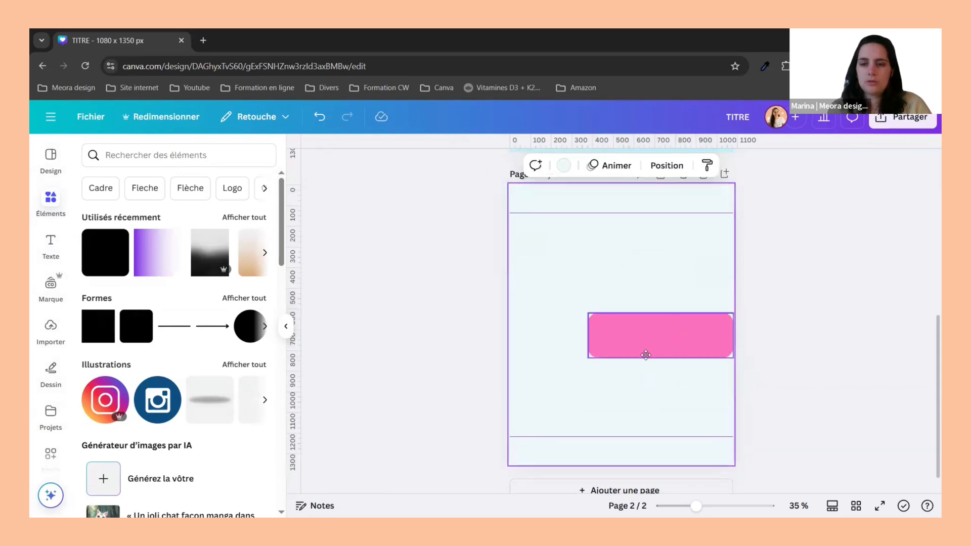
pyautogui.moveTo(644, 349); pyautogui.dragTo(596, 336)
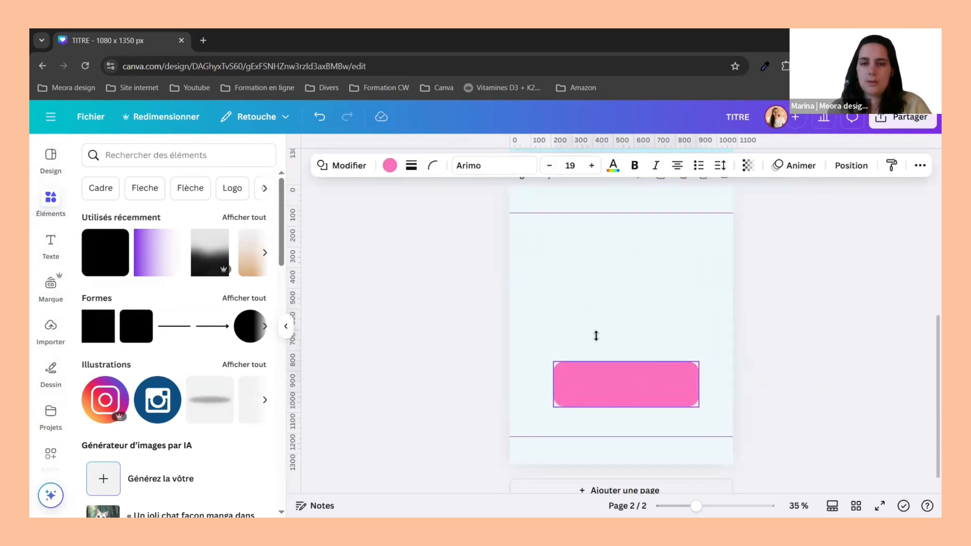
# - Set the pink rectangle's corner rounding to 25, then move it slightly lower and trim its height from the upper edge
pyautogui.click(433, 167)
pyautogui.moveTo(414, 218); pyautogui.dragTo(399, 233)
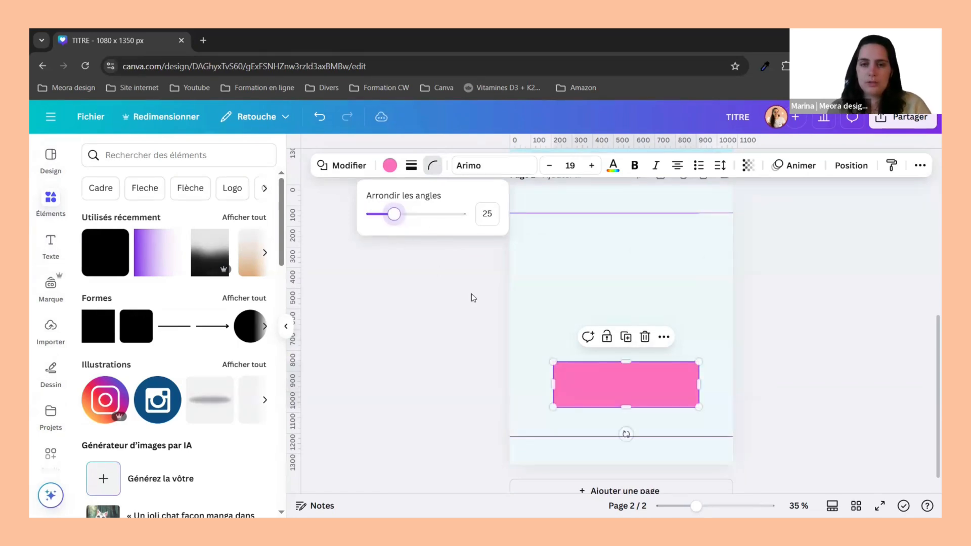
pyautogui.moveTo(628, 395); pyautogui.dragTo(616, 403)
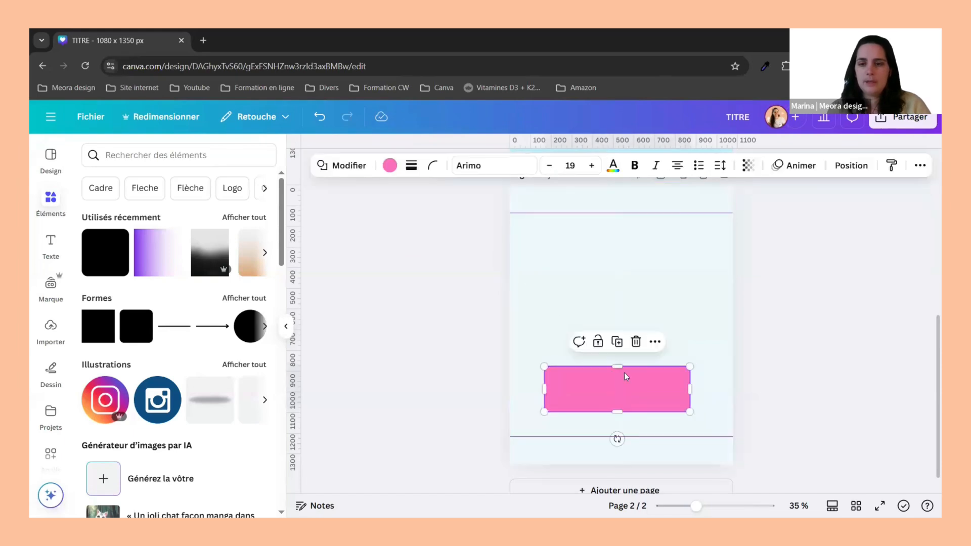
pyautogui.moveTo(624, 365); pyautogui.dragTo(623, 369)
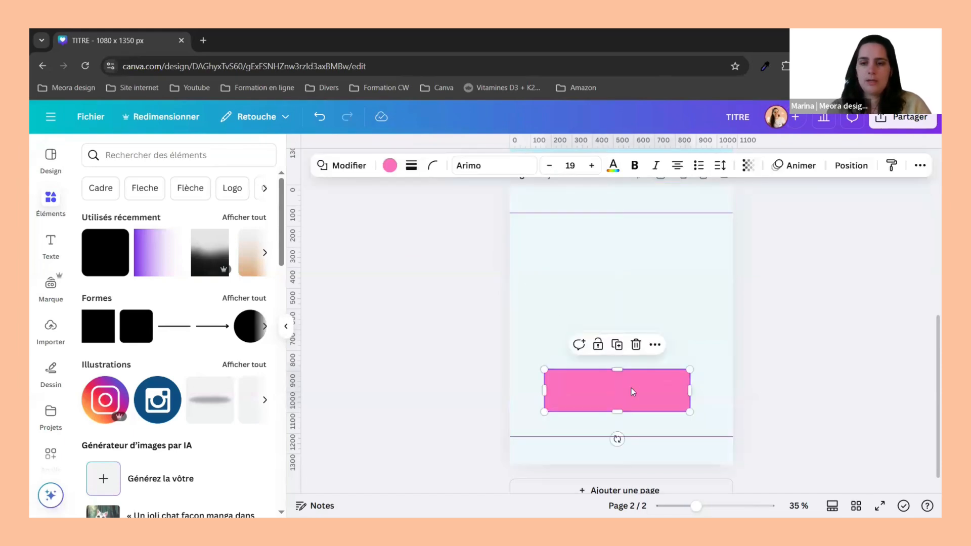
# - Fill the pink rectangle with the text "Comment générer plus de prospects sur Insta ?"
pyautogui.scroll(3, 632, 387)
pyautogui.scroll(-3, 631, 389)
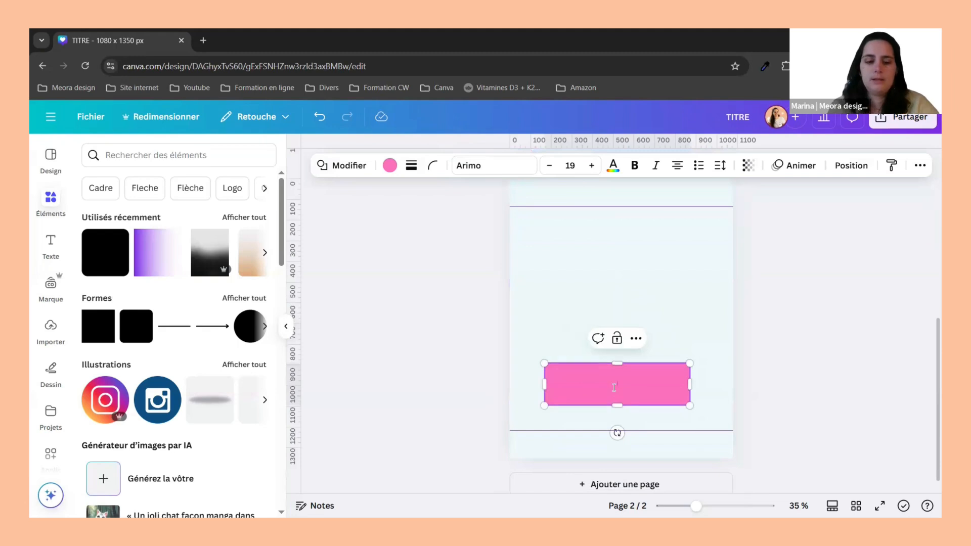
pyautogui.write('Comment générer plus de prospects sur Insta ?')
# - Try a font size of 45 for the rectangle's text
pyautogui.click(480, 168)
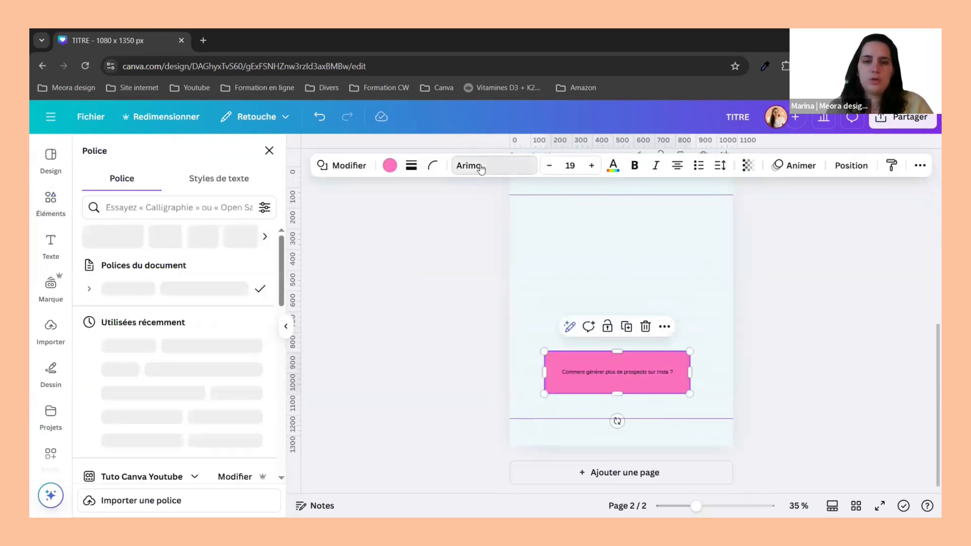
pyautogui.click(570, 166)
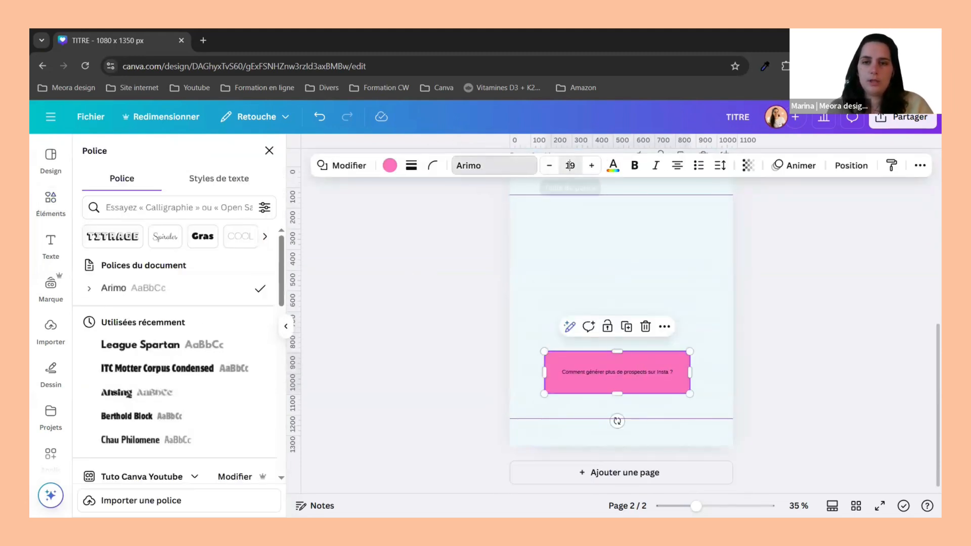
pyautogui.write('45')
pyautogui.press('Return')
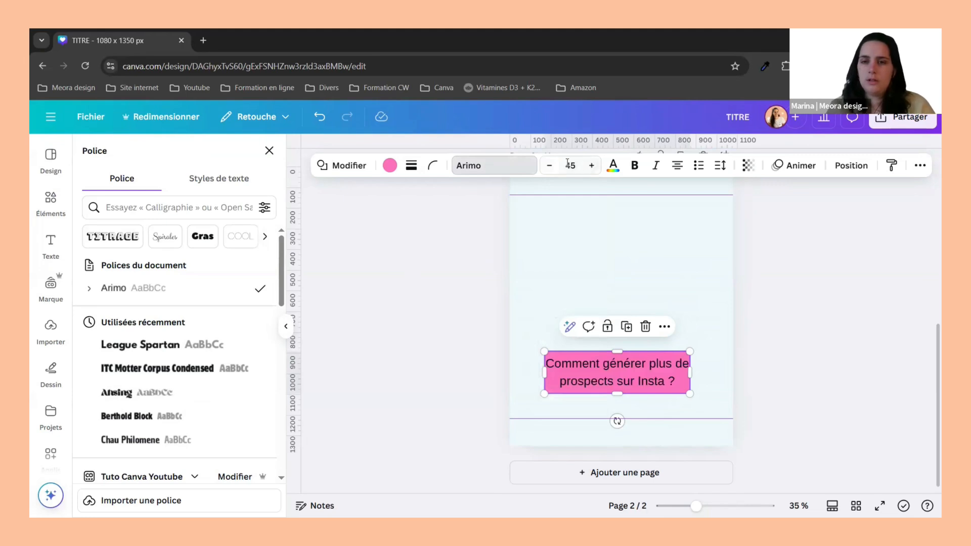
# - Set the rectangle's text to font size 40 and keep the shape selected
pyautogui.click(567, 166)
pyautogui.write('40')
pyautogui.press('Return')
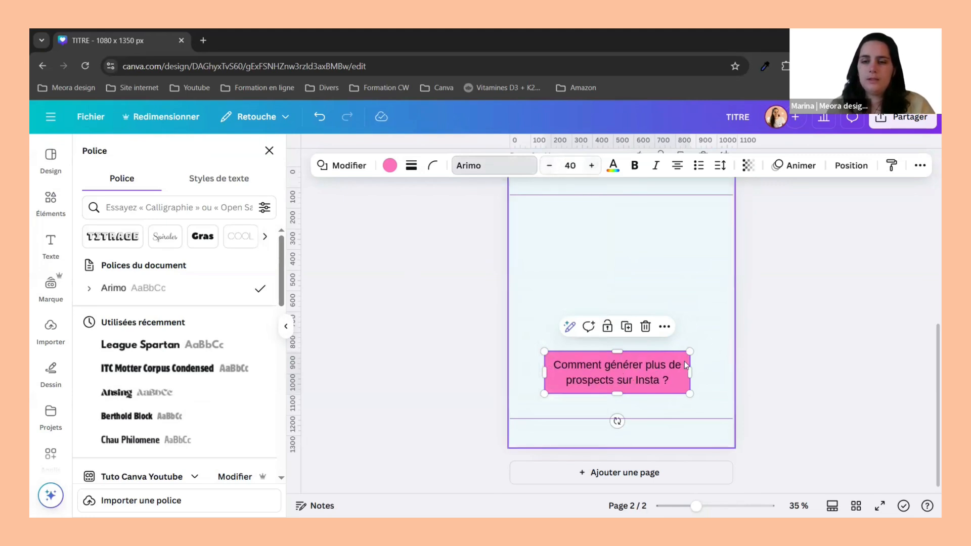
pyautogui.click(699, 366)
pyautogui.click(684, 379)
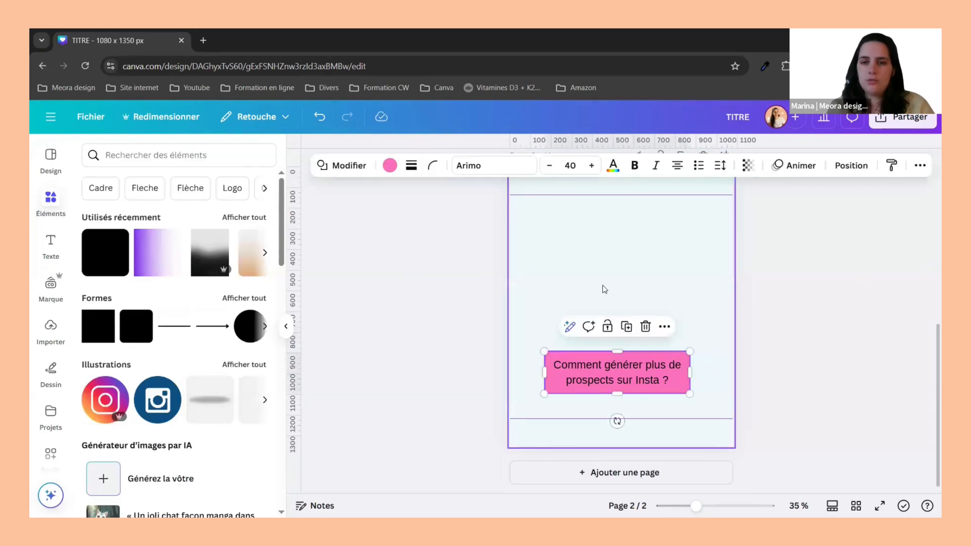
# - Change the rectangle's fill to the dark purple of the Tuto Canva Youtube palette
pyautogui.scroll(1, 604, 289)
pyautogui.scroll(-1, 604, 289)
pyautogui.click(388, 167)
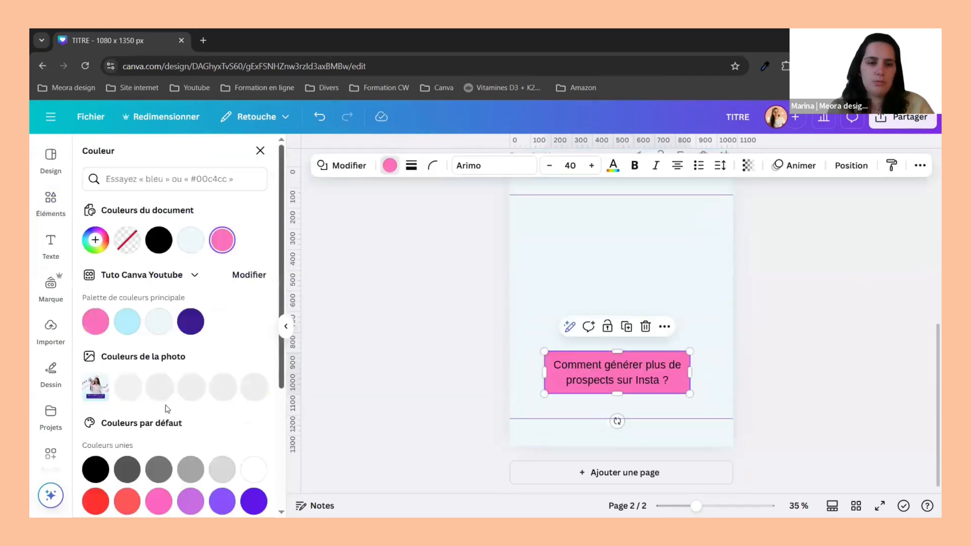
pyautogui.click(190, 321)
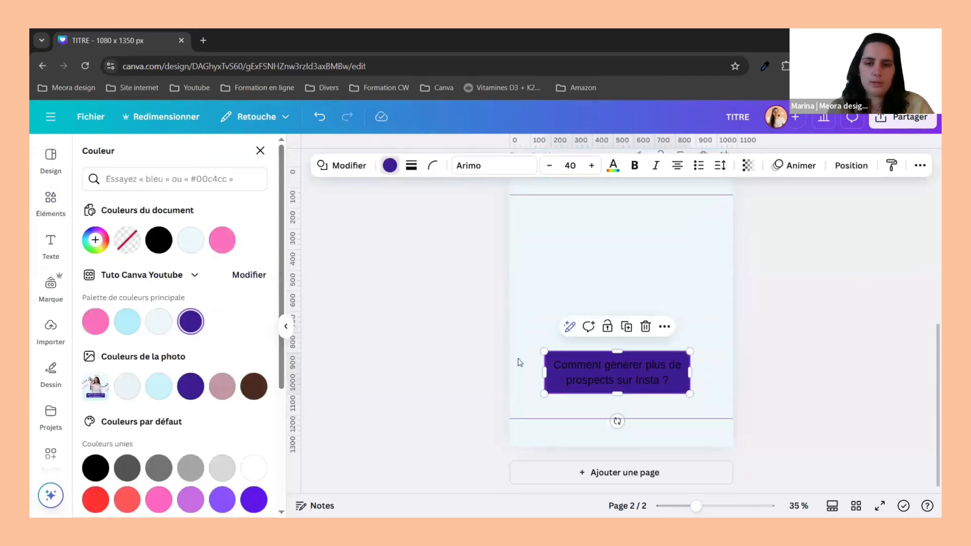
# - Colour the rectangle's text white and reduce the shape's height slightly from its upper edge
pyautogui.click(613, 167)
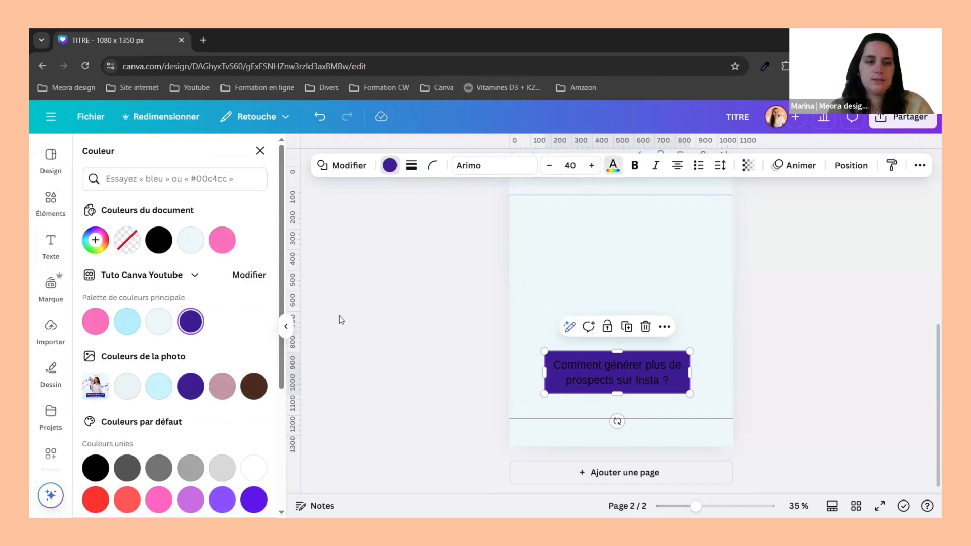
pyautogui.click(254, 468)
pyautogui.moveTo(617, 353); pyautogui.dragTo(646, 354)
pyautogui.click(706, 345)
# - Make "plus de prospects" bold and "générer" italic in the purple rectangle's text
pyautogui.click(644, 382)
pyautogui.click(644, 382)
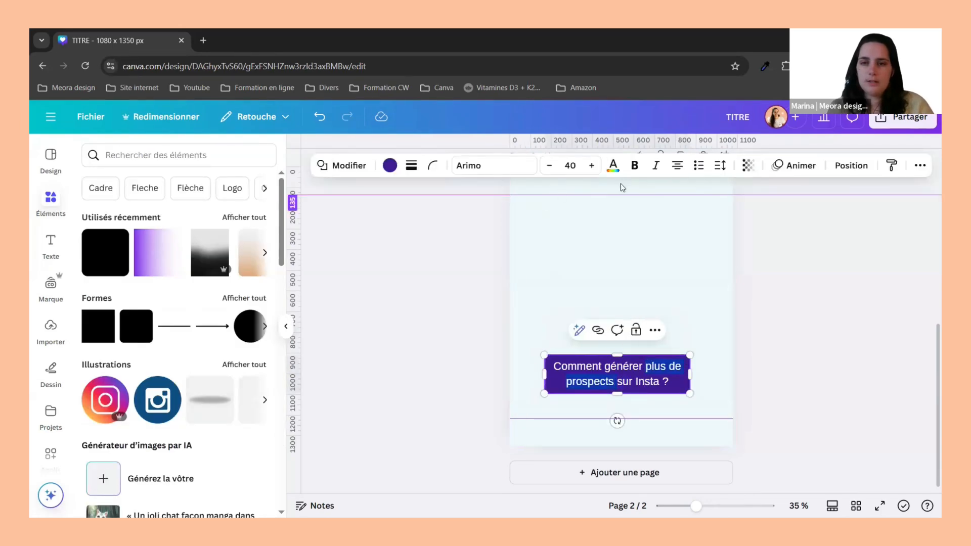
pyautogui.click(635, 167)
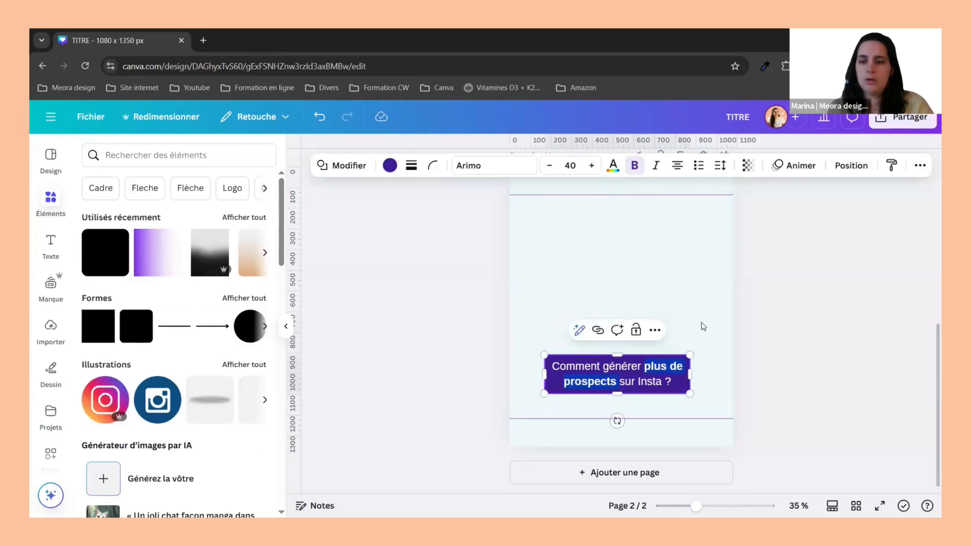
pyautogui.doubleClick(614, 368)
pyautogui.click(656, 166)
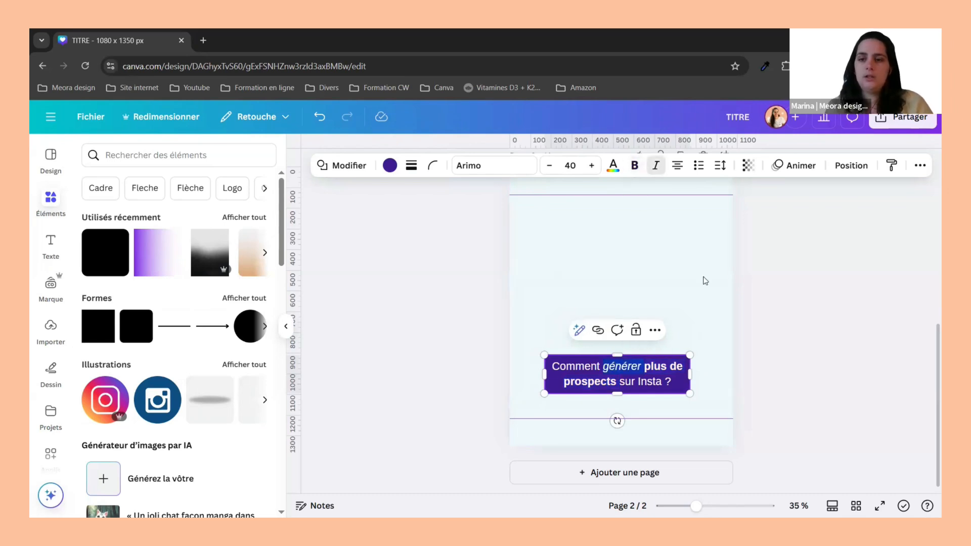
pyautogui.click(722, 299)
# - Centre the purple text rectangle horizontally on page 2, just above the lower guide line
pyautogui.scroll(2, 764, 284)
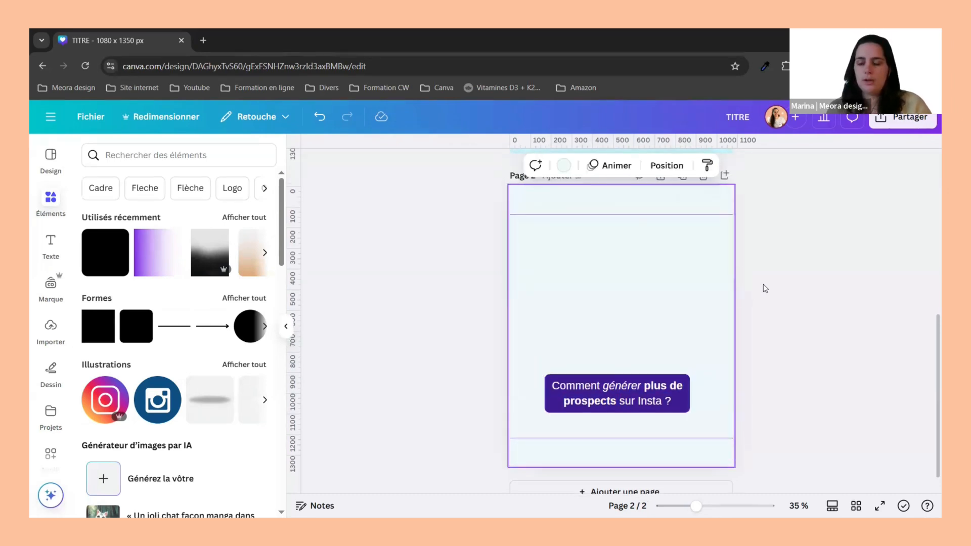
pyautogui.scroll(2, 765, 288)
pyautogui.scroll(-3, 765, 288)
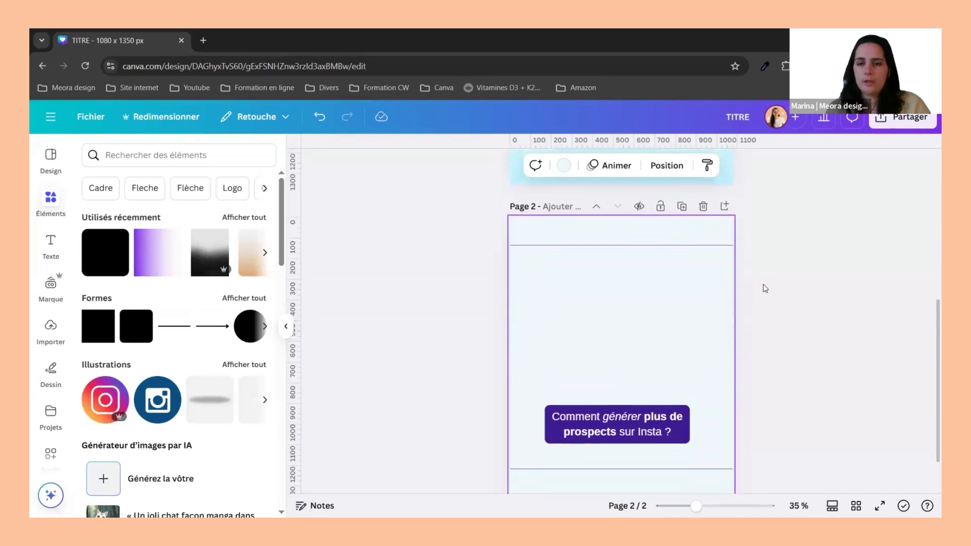
pyautogui.scroll(2, 765, 288)
pyautogui.scroll(-3, 763, 287)
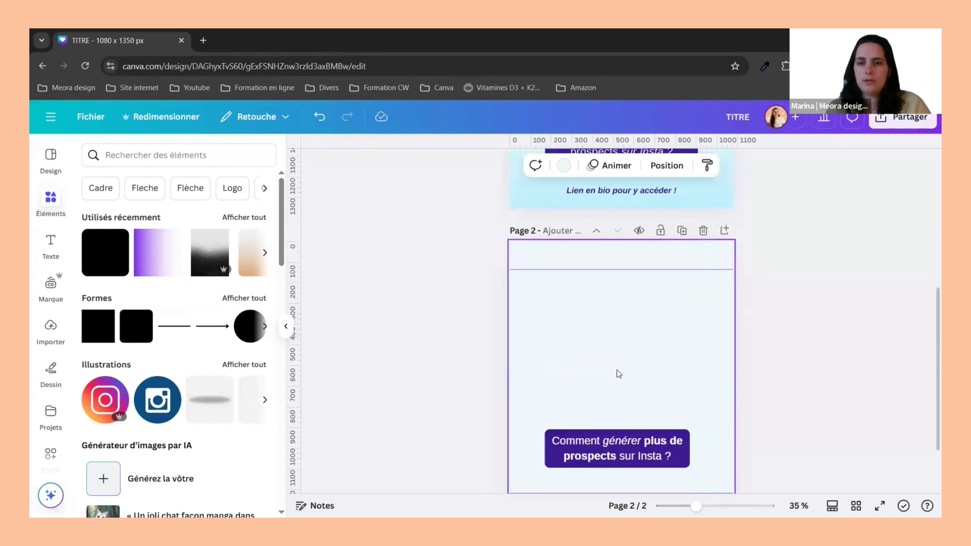
pyautogui.click(610, 394)
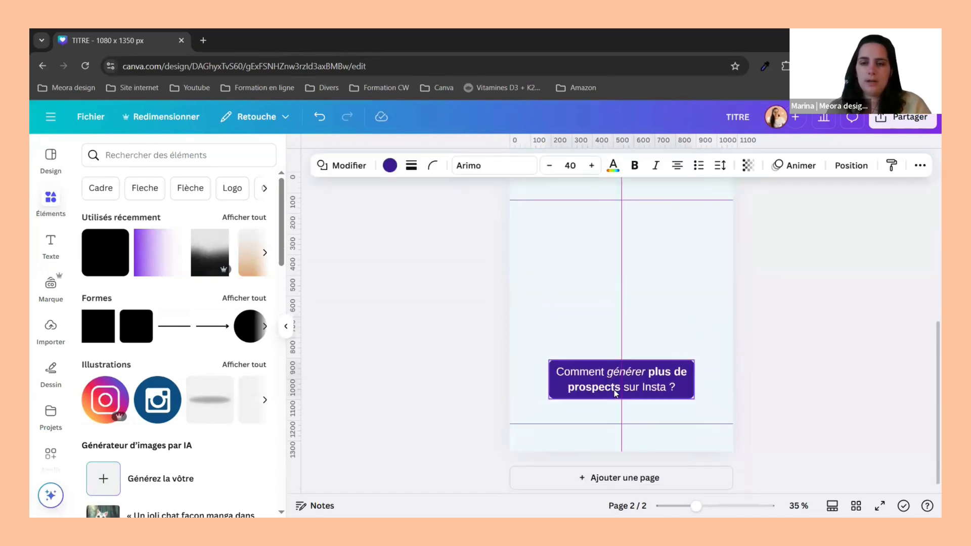
pyautogui.scroll(3, 602, 354)
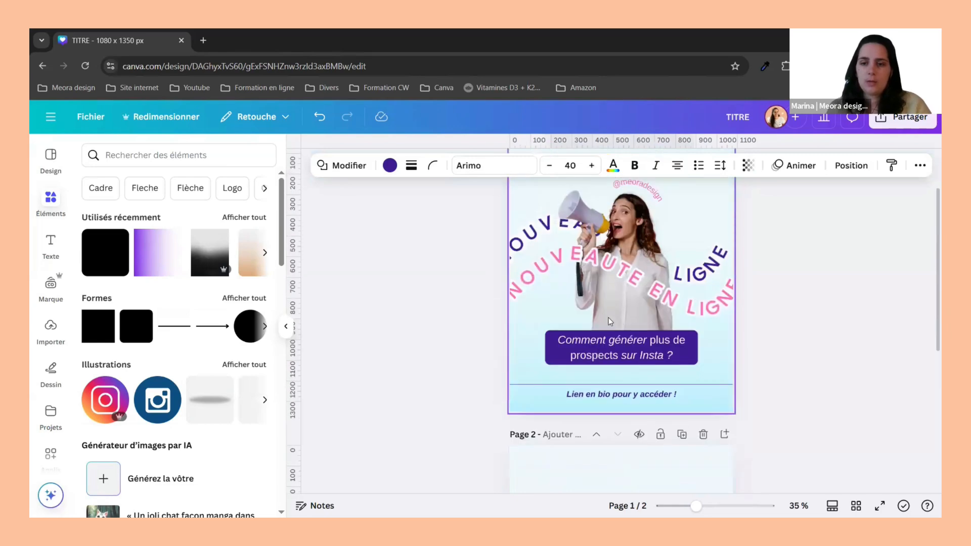
pyautogui.scroll(-5, 615, 394)
pyautogui.scroll(4, 622, 455)
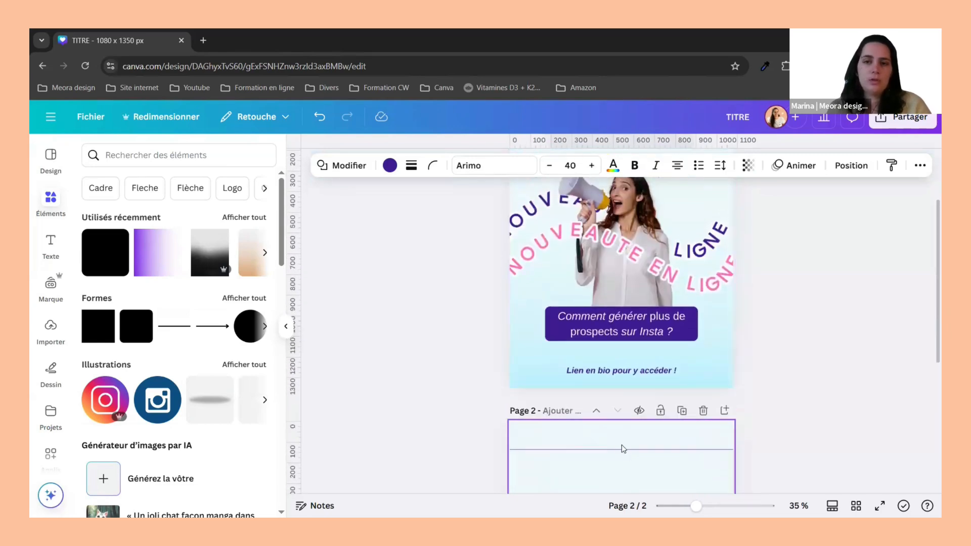
pyautogui.scroll(2, 451, 330)
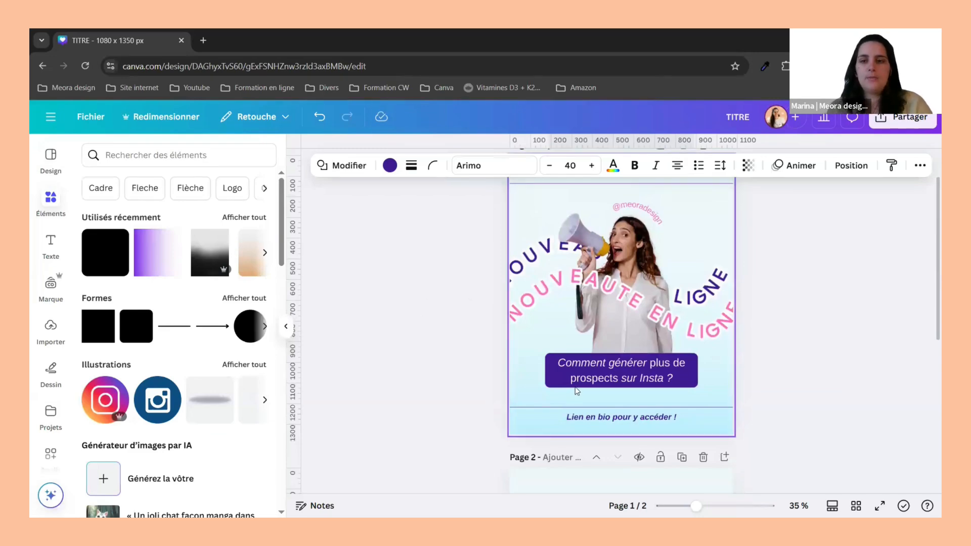
# - Search the elements library for "annonce"
pyautogui.scroll(-5, 576, 390)
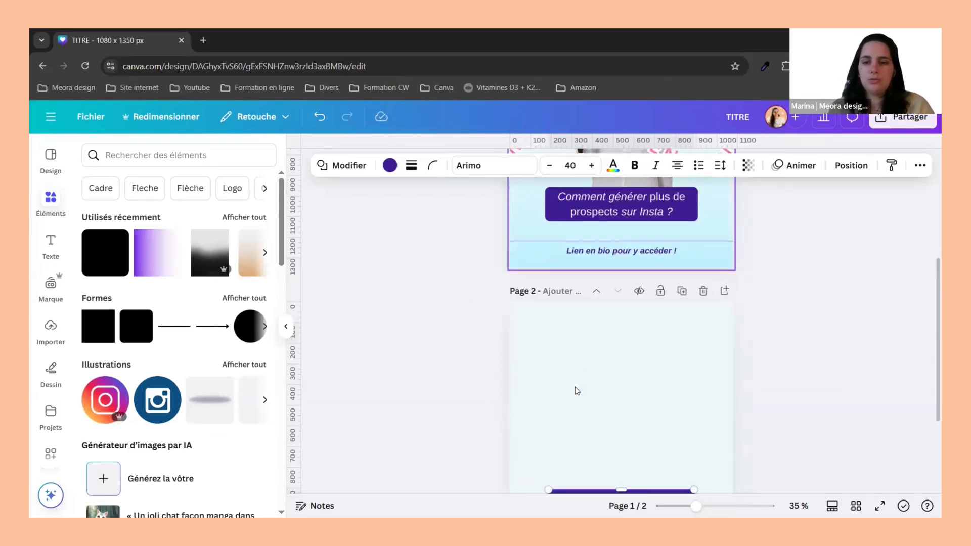
pyautogui.click(51, 332)
pyautogui.click(51, 198)
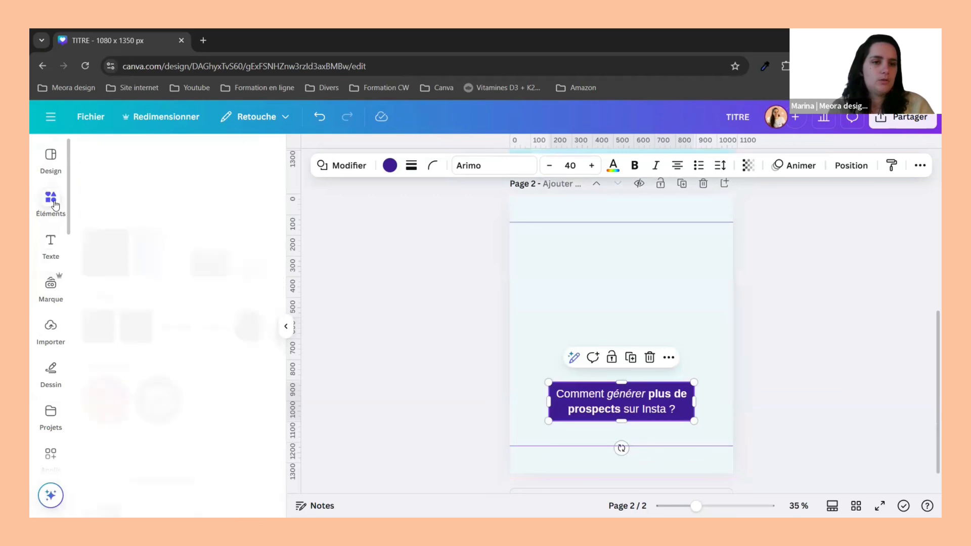
pyautogui.click(136, 156)
pyautogui.write('annonce')
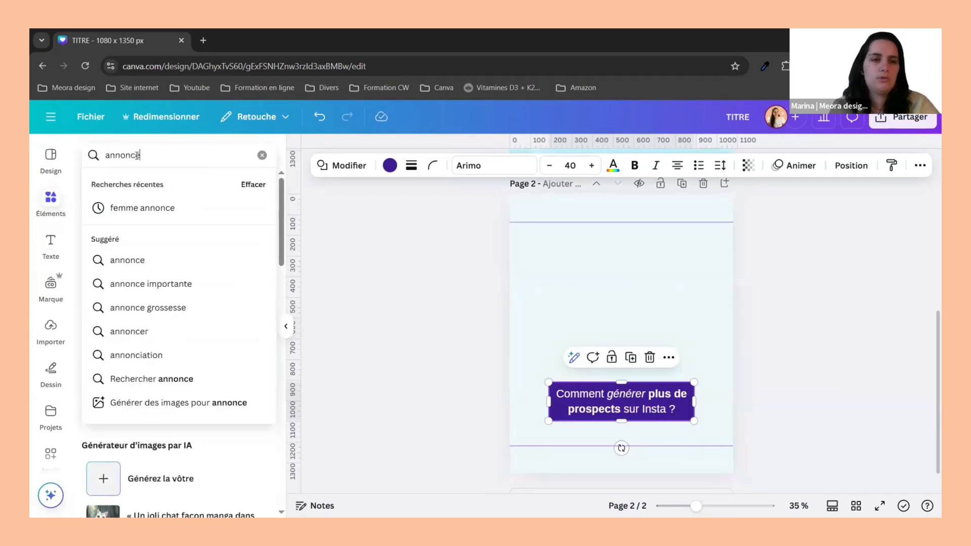
pyautogui.press('Return')
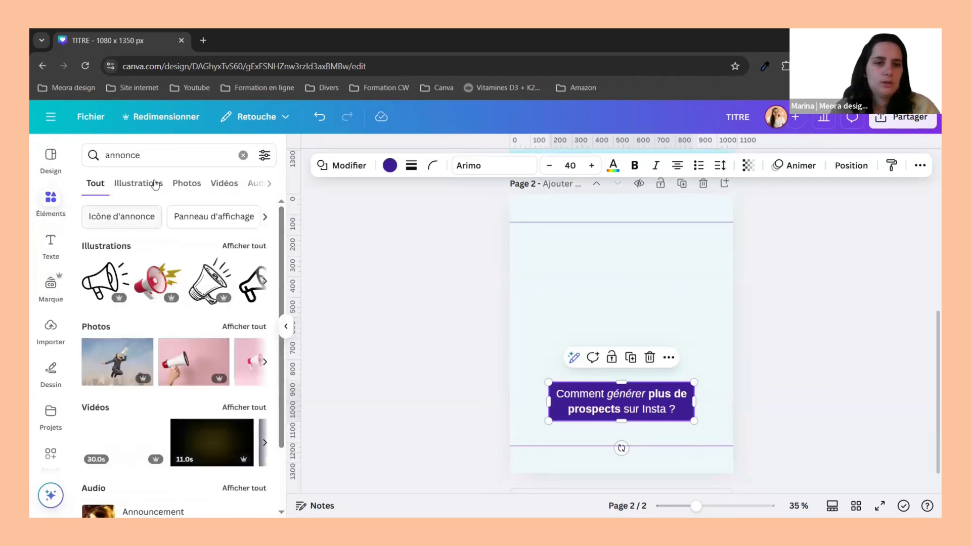
# - Add the photo of the woman in a pink blouse holding a megaphone from the "annonce" photo results to page 2
pyautogui.click(182, 185)
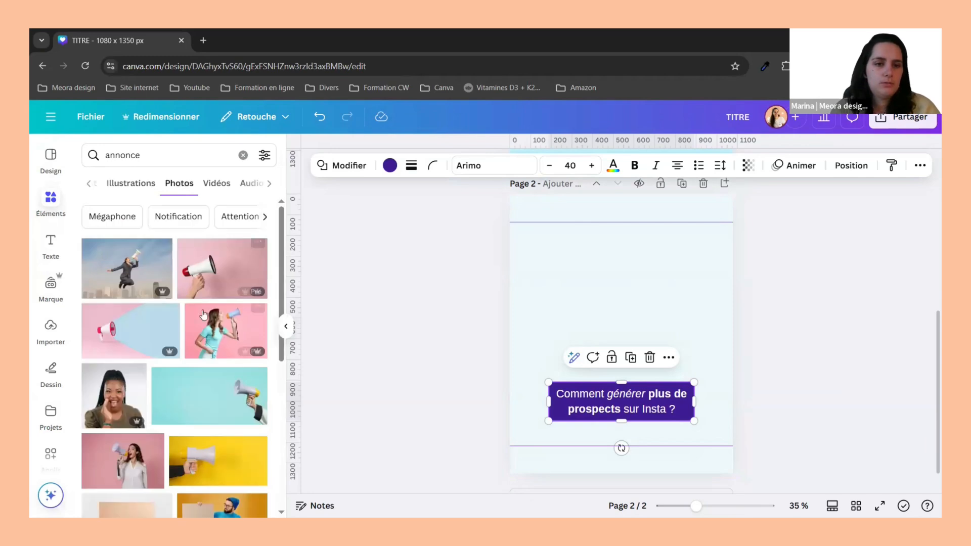
pyautogui.scroll(-3, 202, 313)
pyautogui.scroll(-1, 203, 310)
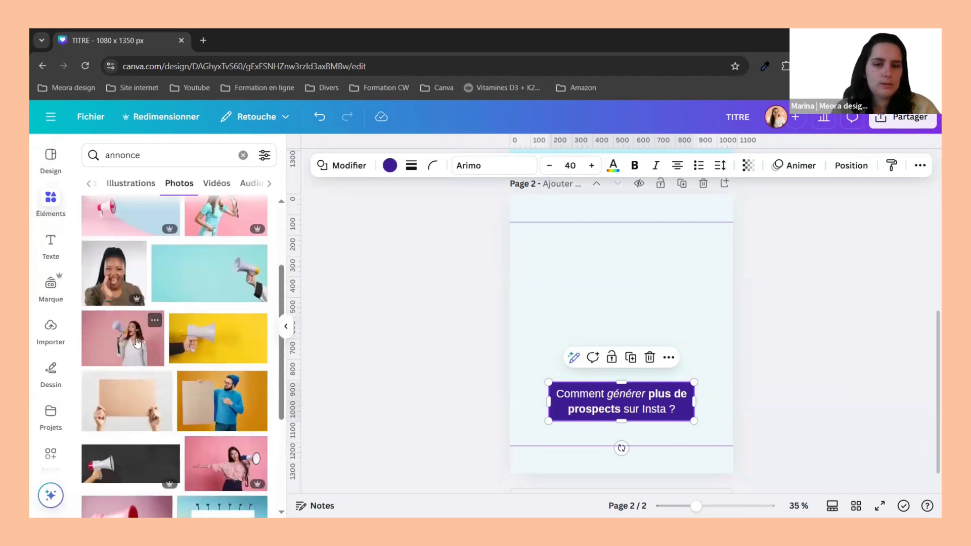
pyautogui.click(138, 343)
pyautogui.click(641, 250)
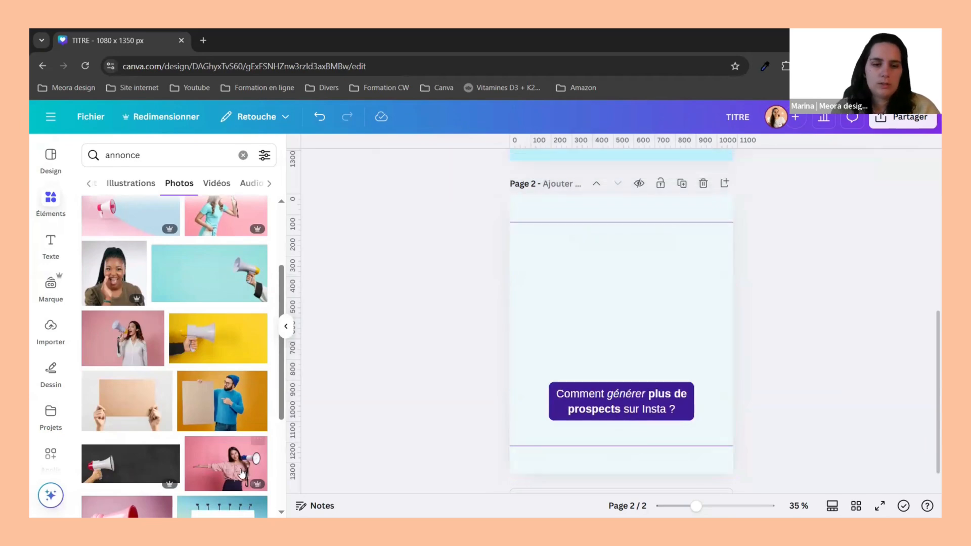
pyautogui.click(241, 473)
# - Enlarge the megaphone photo and place it above the purple rectangle, with the outstretched arm running off the page edge
pyautogui.moveTo(601, 307); pyautogui.dragTo(547, 294)
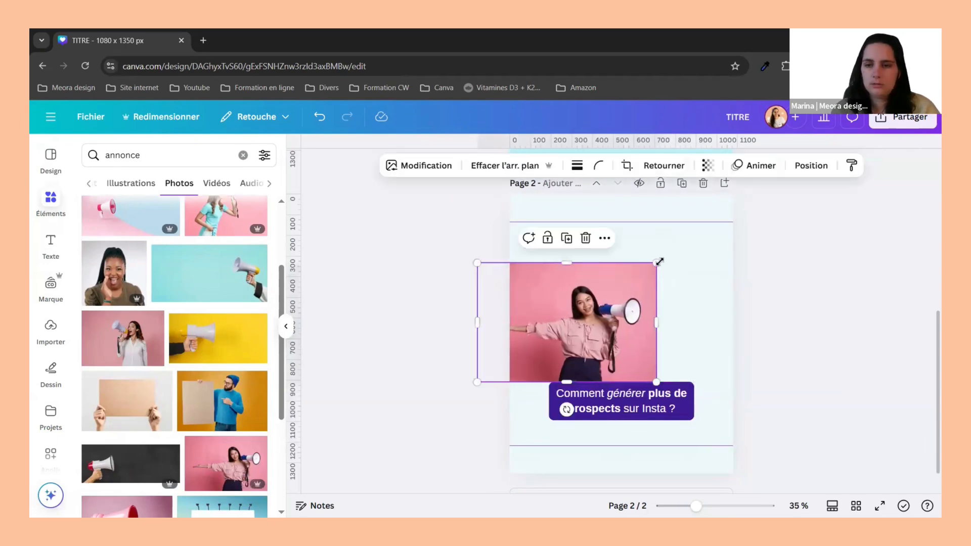
pyautogui.moveTo(703, 232); pyautogui.dragTo(729, 212)
pyautogui.moveTo(660, 286); pyautogui.dragTo(650, 289)
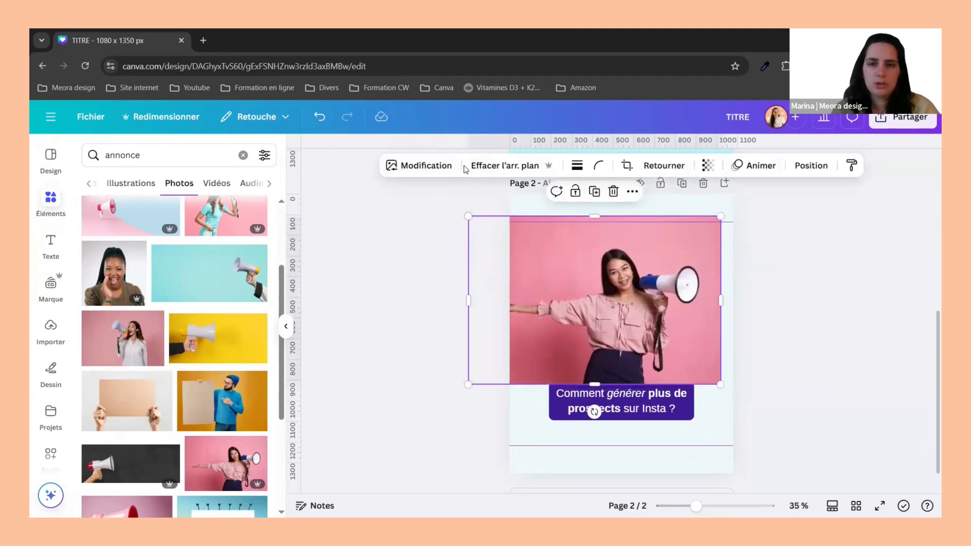
# - Remove the background from the megaphone photo and enlarge the cut-out slightly so it overlaps the purple rectangle
pyautogui.click(488, 166)
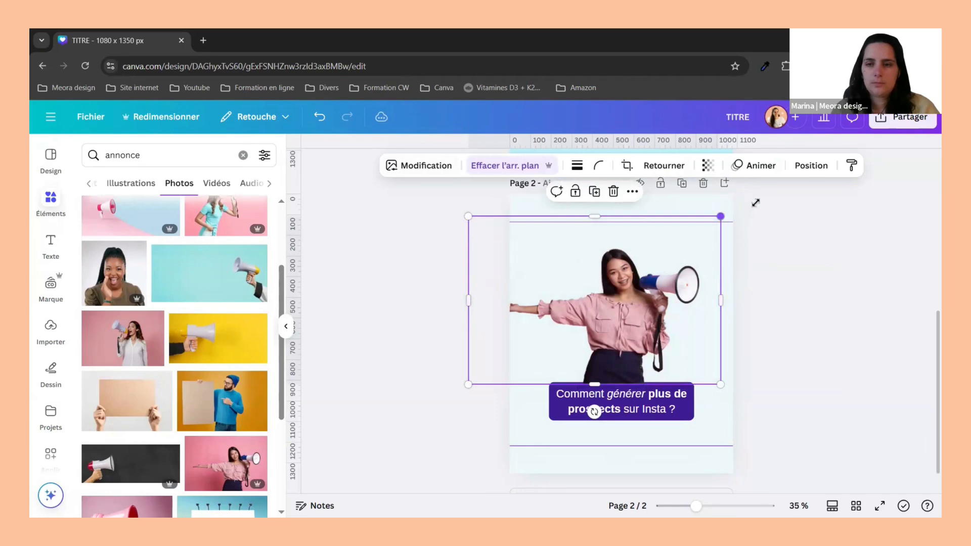
pyautogui.moveTo(721, 216); pyautogui.dragTo(760, 202)
pyautogui.moveTo(708, 272); pyautogui.dragTo(696, 283)
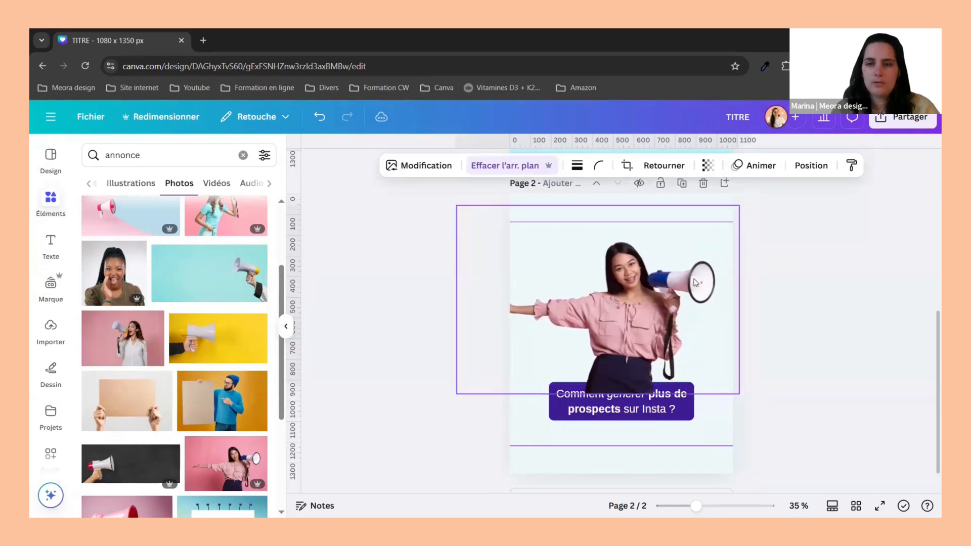
# - Send the cut-out woman behind the purple rectangle and align the photo's right edge with the page's right edge
pyautogui.click(810, 165)
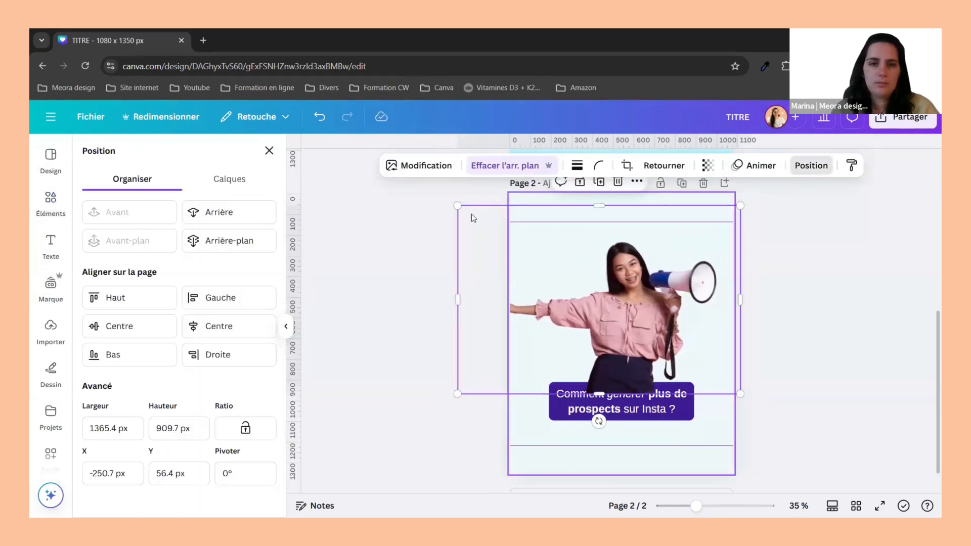
pyautogui.click(246, 243)
pyautogui.click(376, 297)
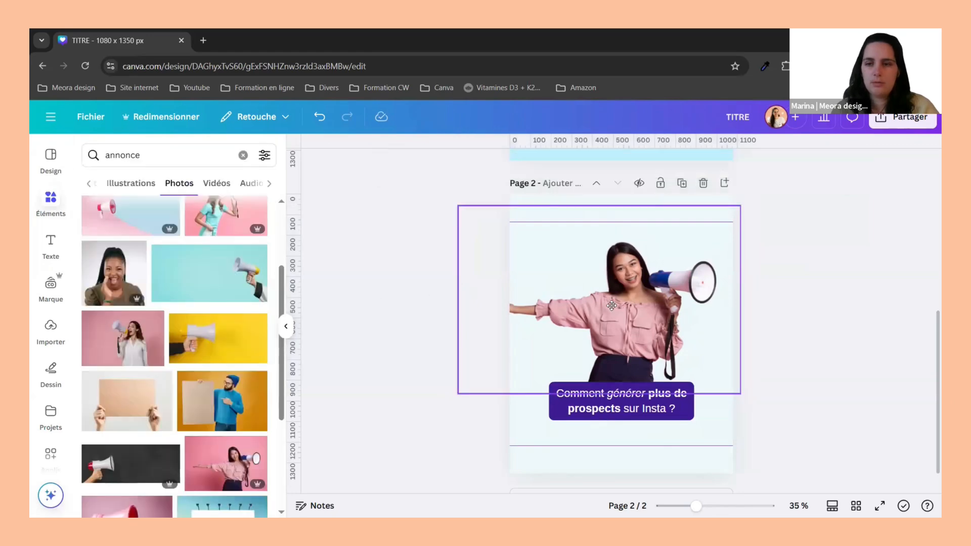
pyautogui.moveTo(611, 306); pyautogui.dragTo(609, 300)
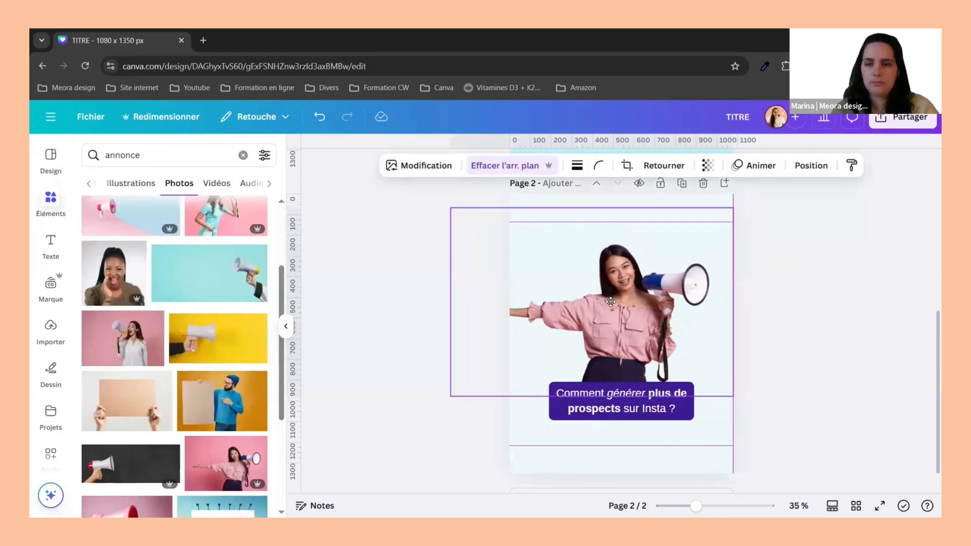
pyautogui.click(772, 272)
# - Check the curved text on the page 1 model, search the apps for "curve" and open Type Curve
pyautogui.scroll(5, 772, 272)
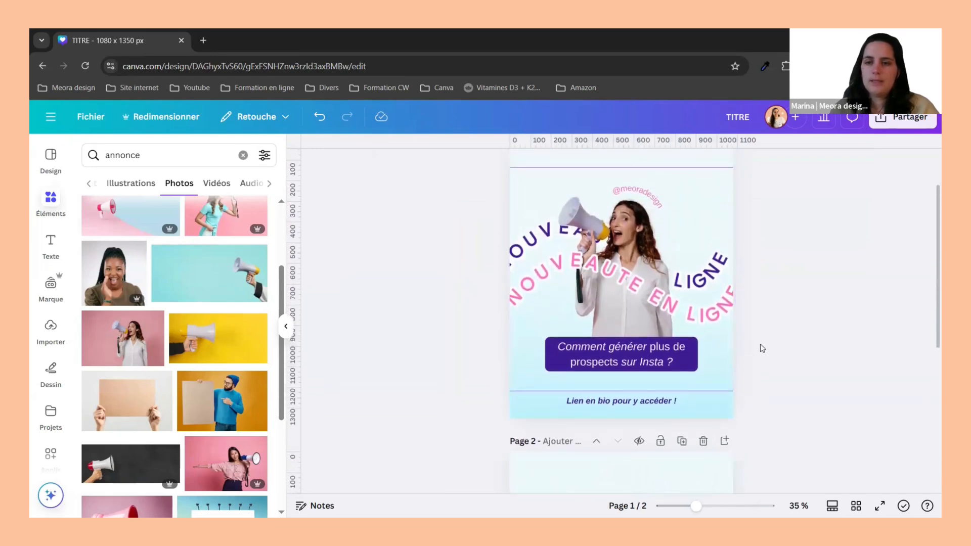
pyautogui.scroll(-3, 759, 348)
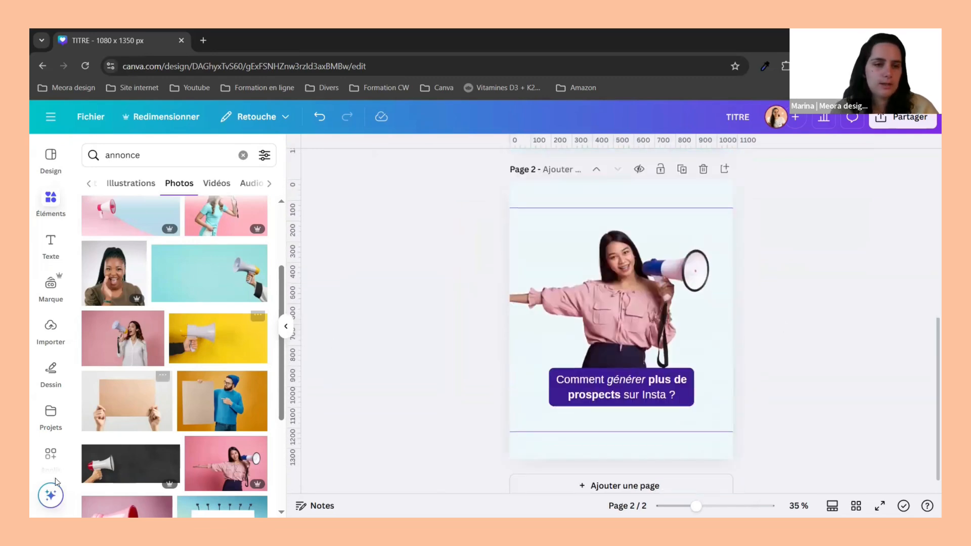
pyautogui.scroll(-2, 50, 405)
pyautogui.click(50, 400)
pyautogui.write('curve')
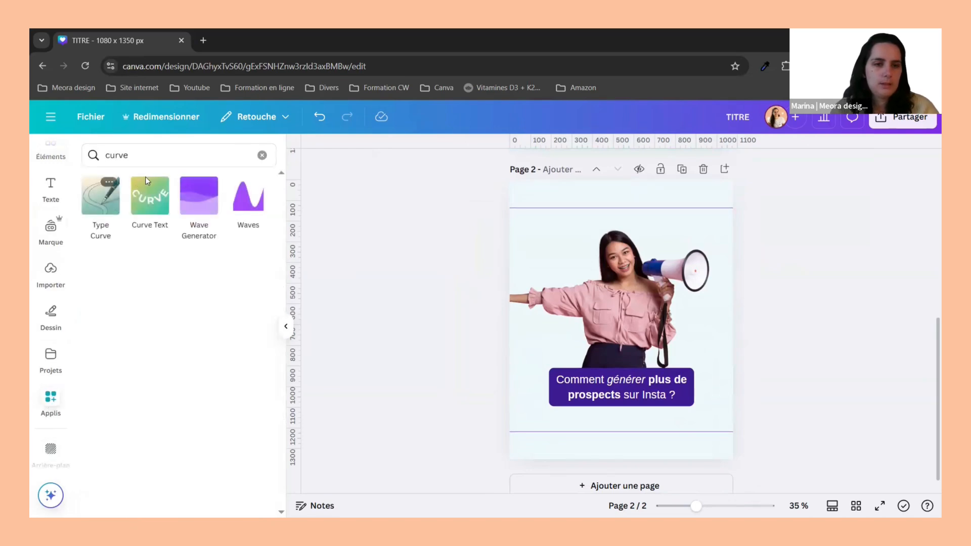
pyautogui.click(110, 201)
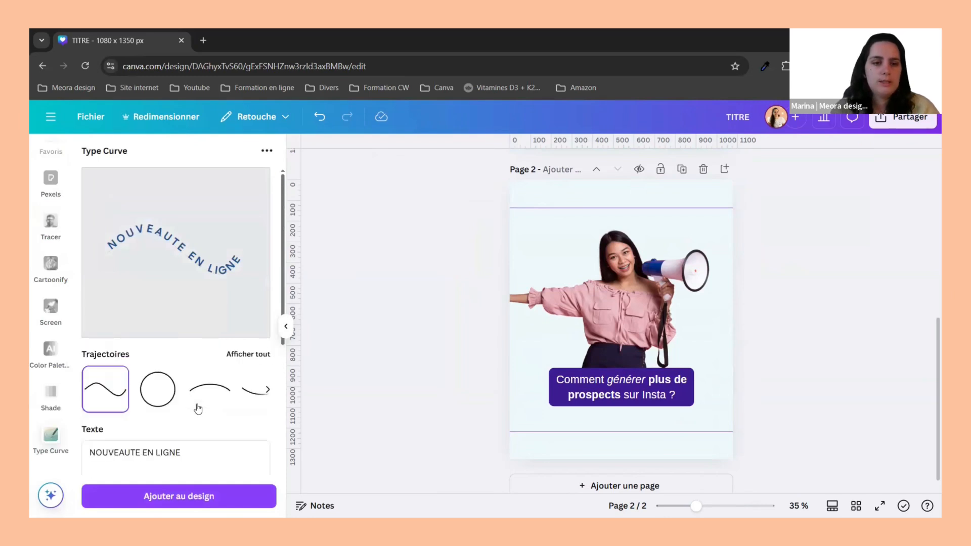
# - Use the text "NOUVEAUTE EN LIGNE" with the wave-shaped path that rises first and dips at the end
pyautogui.tripleClick(157, 413)
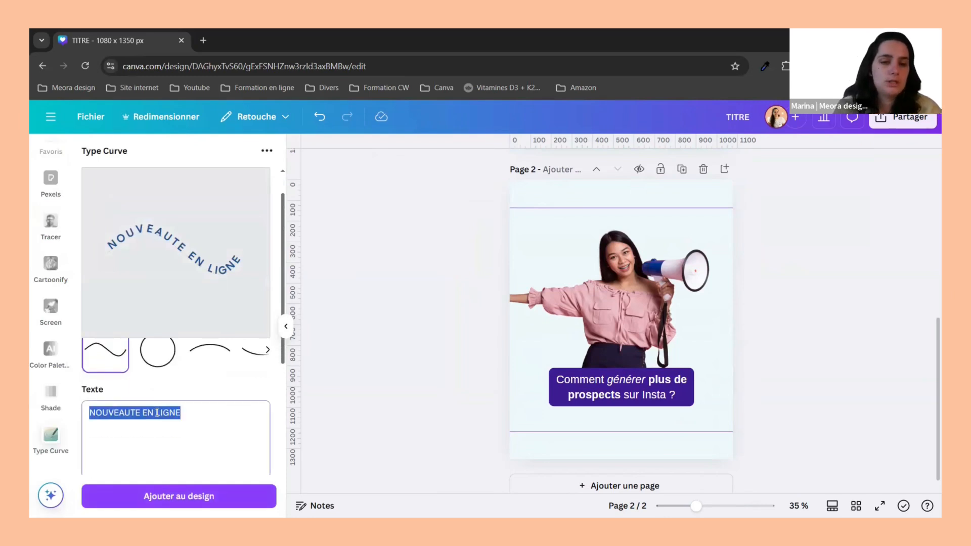
pyautogui.scroll(1, 245, 369)
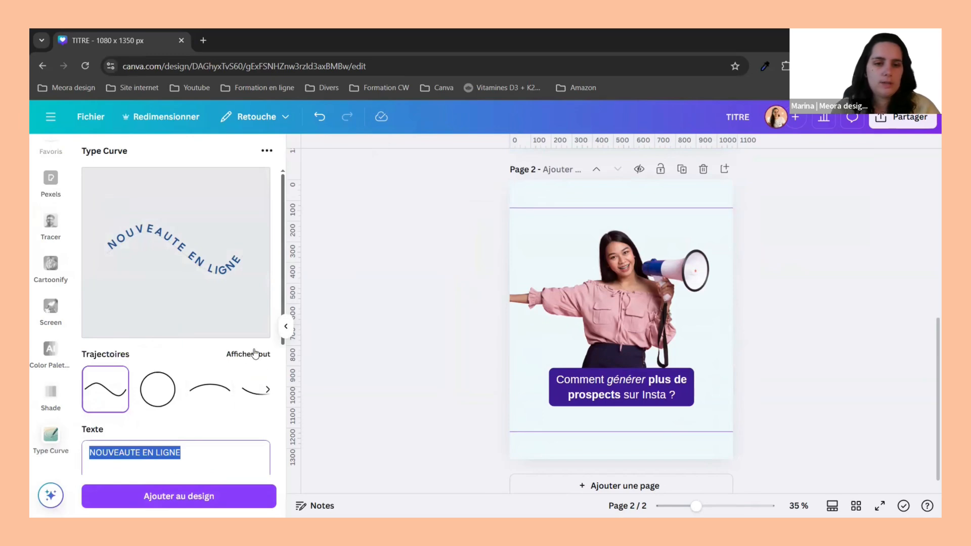
pyautogui.click(255, 354)
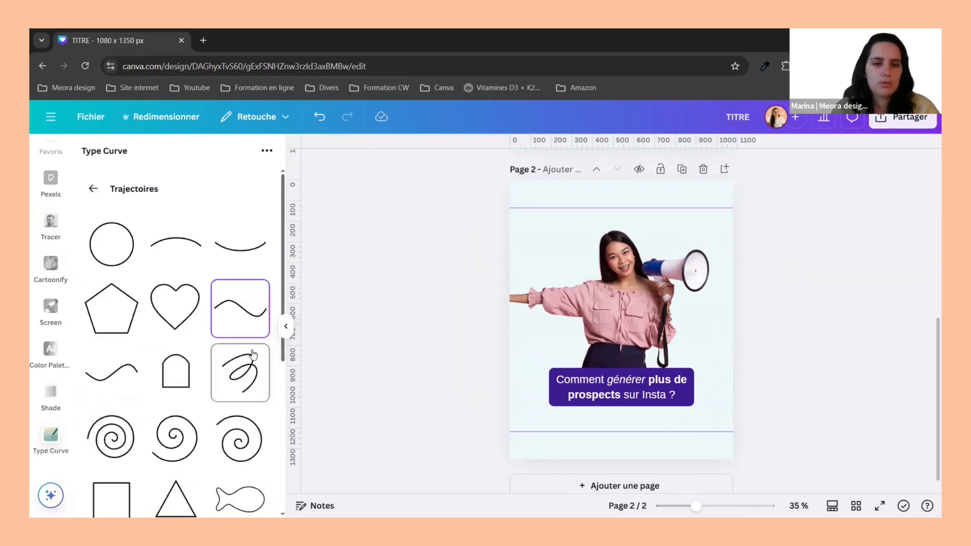
pyautogui.click(243, 311)
pyautogui.scroll(-3, 206, 417)
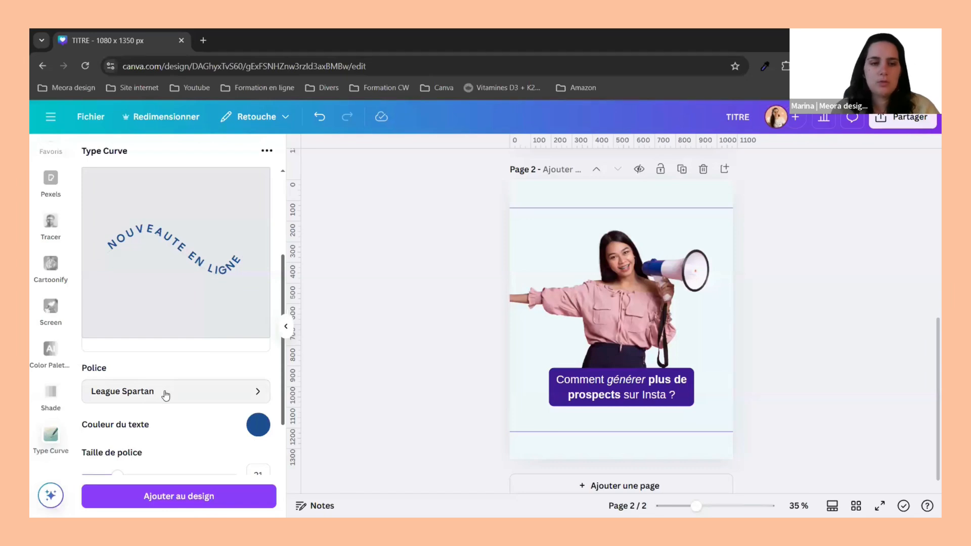
# - Look up the purple rectangle's colour code and set the curved text's colour to #3E1B93
pyautogui.scroll(-1, 166, 395)
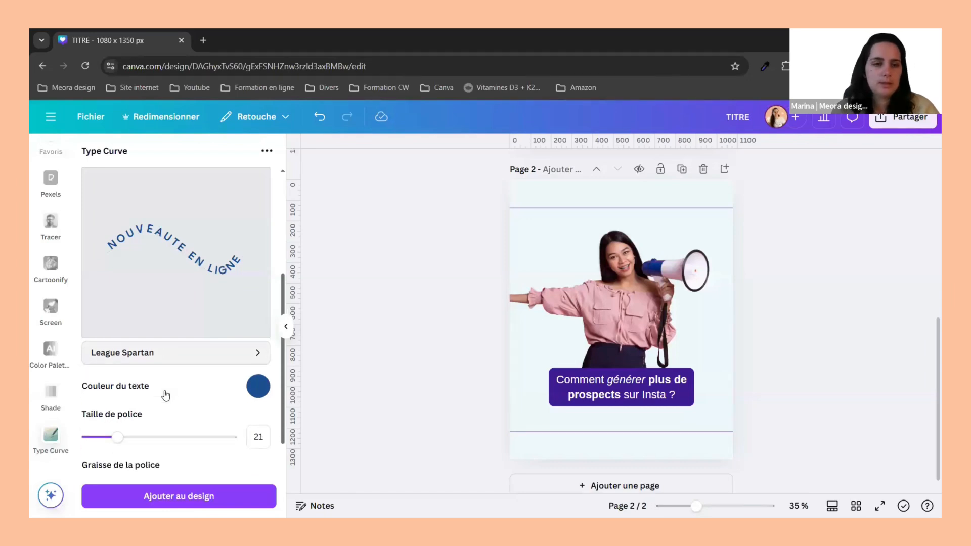
pyautogui.click(258, 382)
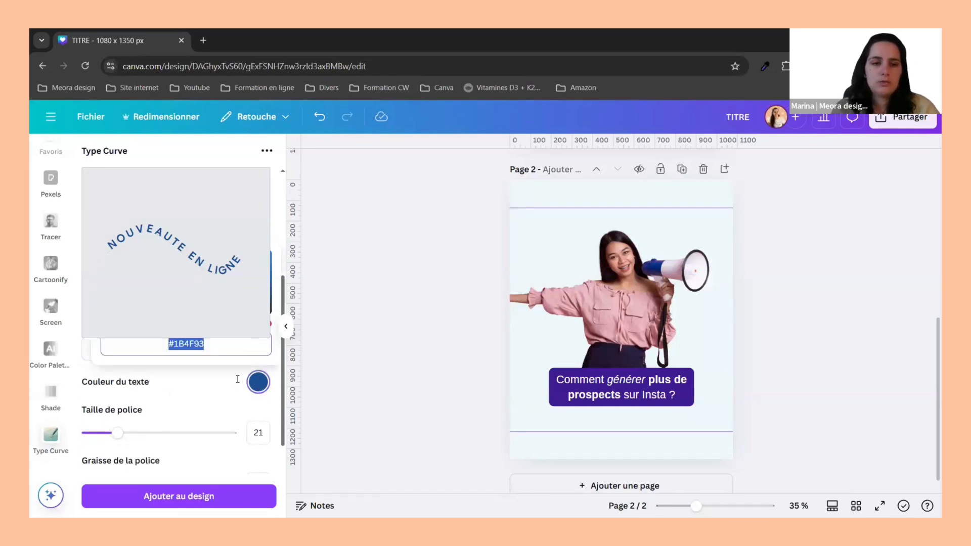
pyautogui.click(212, 359)
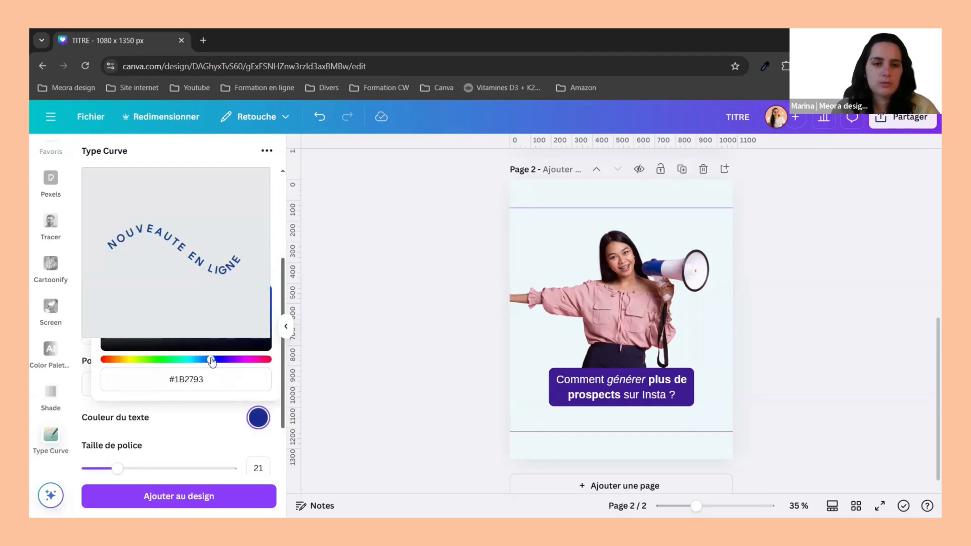
pyautogui.click(573, 387)
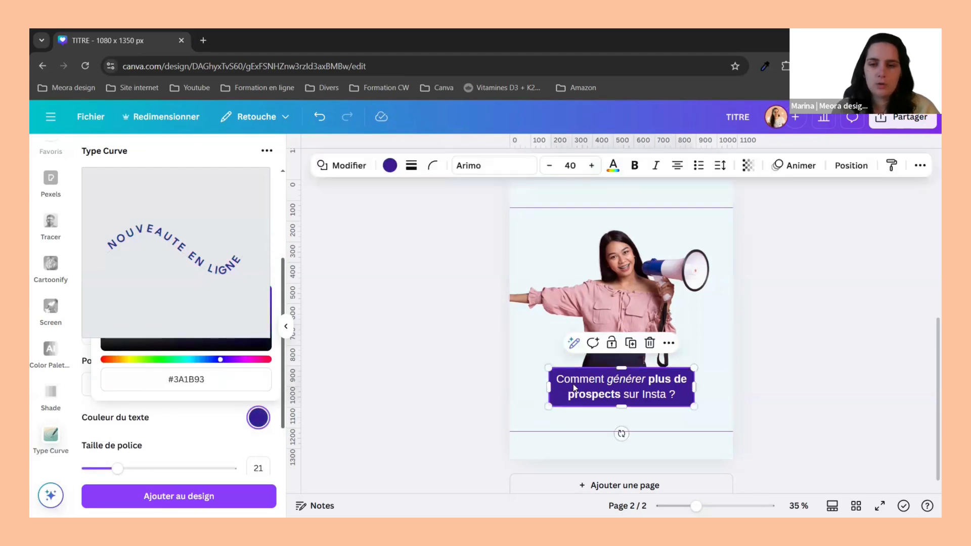
pyautogui.click(389, 169)
pyautogui.click(95, 241)
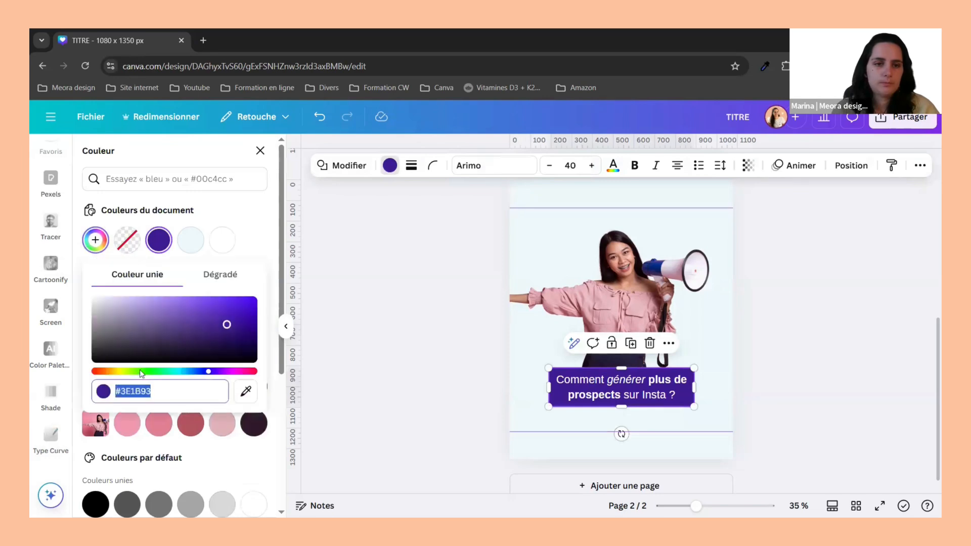
pyautogui.click(398, 296)
pyautogui.click(206, 387)
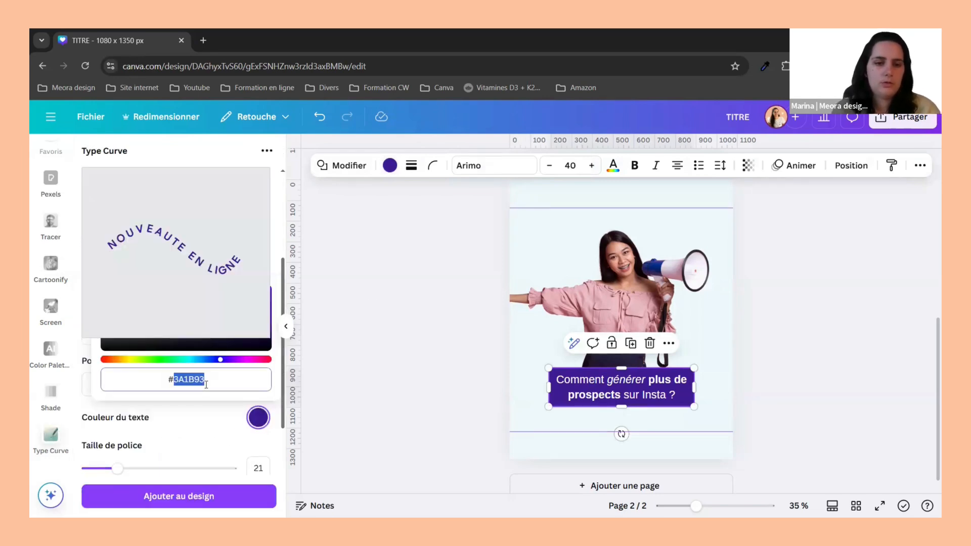
pyautogui.press('BackSpace')
pyautogui.write('3E1B93')
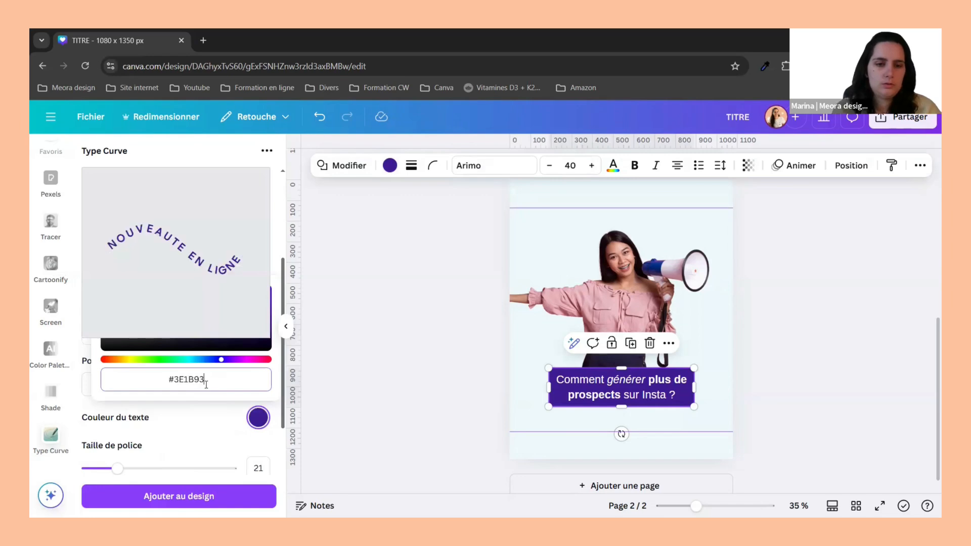
pyautogui.click(206, 421)
# - Set the curved text's letter spacing to 5 and its font size to 21
pyautogui.scroll(-2, 206, 422)
pyautogui.moveTo(118, 405); pyautogui.dragTo(95, 424)
pyautogui.scroll(-1, 121, 412)
pyautogui.scroll(-1, 120, 411)
pyautogui.scroll(-1, 193, 428)
pyautogui.scroll(-1, 160, 408)
pyautogui.scroll(2, 160, 409)
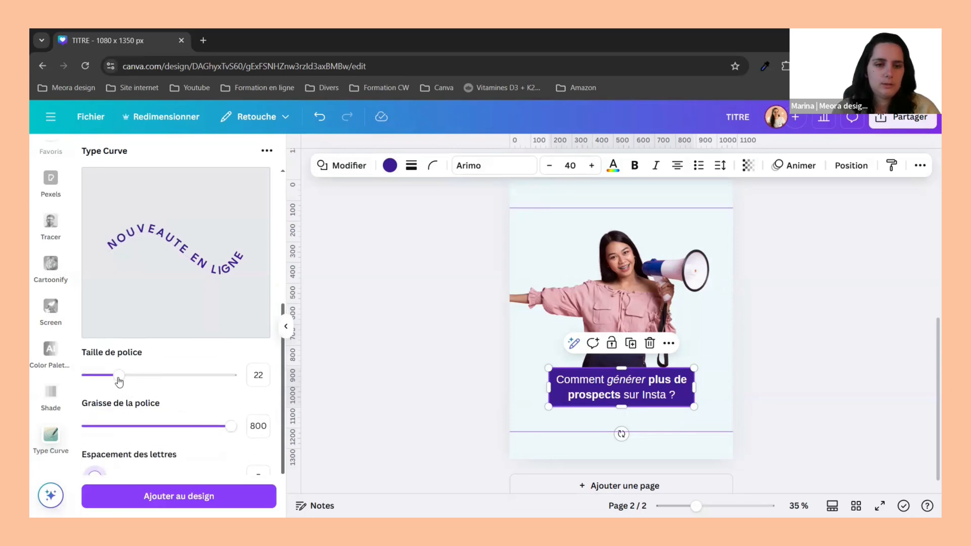
pyautogui.moveTo(119, 378); pyautogui.dragTo(115, 378)
pyautogui.scroll(-2, 143, 392)
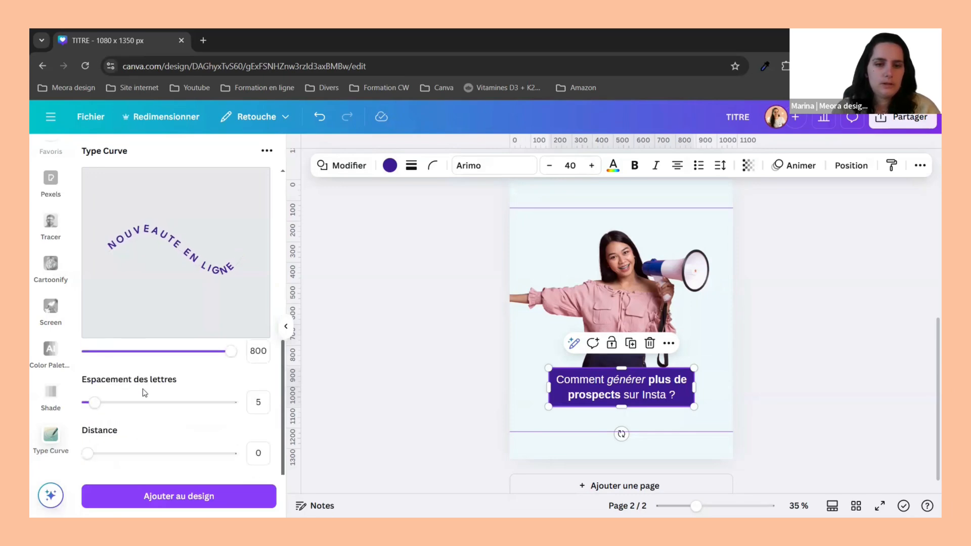
pyautogui.scroll(2, 143, 393)
pyautogui.doubleClick(258, 379)
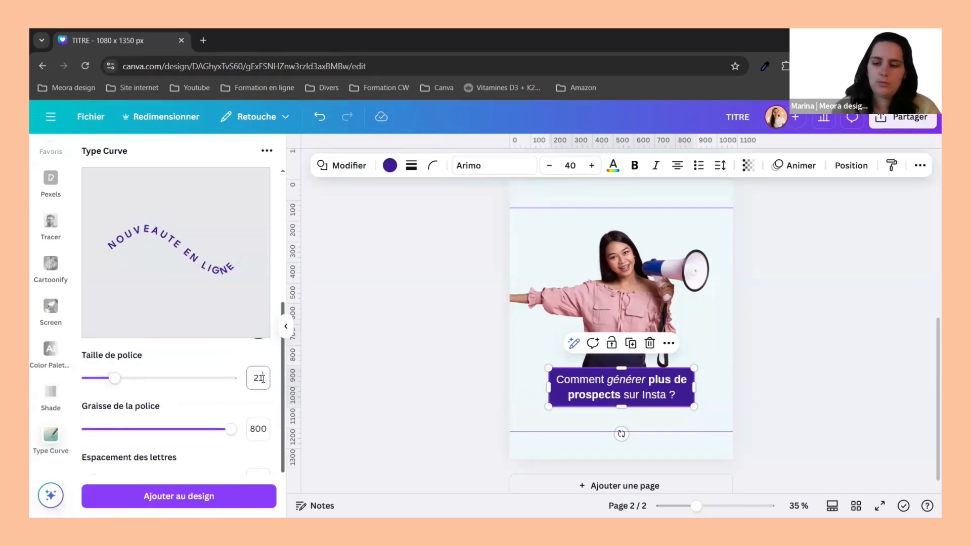
pyautogui.scroll(-2, 222, 420)
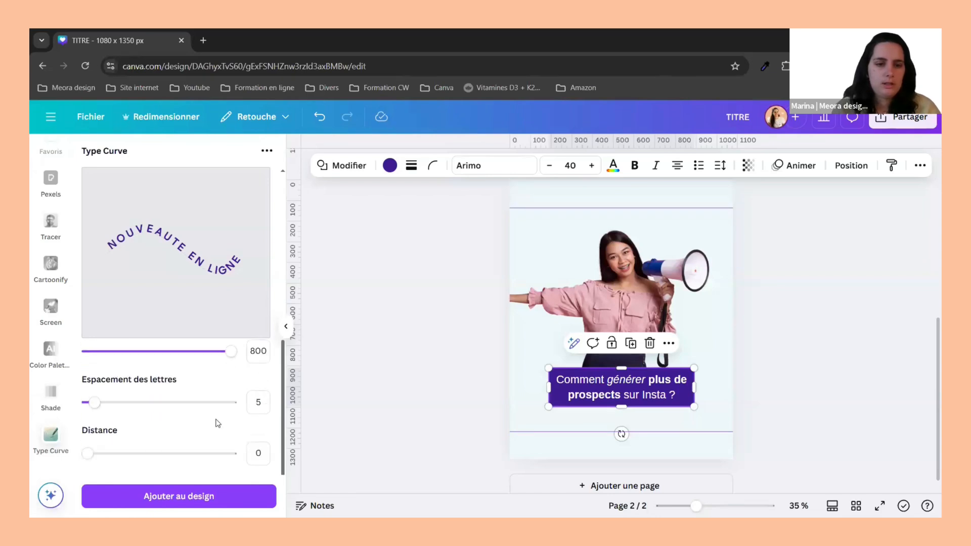
# - Add the curved text to page 2 and enlarge it until the lettering spans the full page width
pyautogui.click(184, 498)
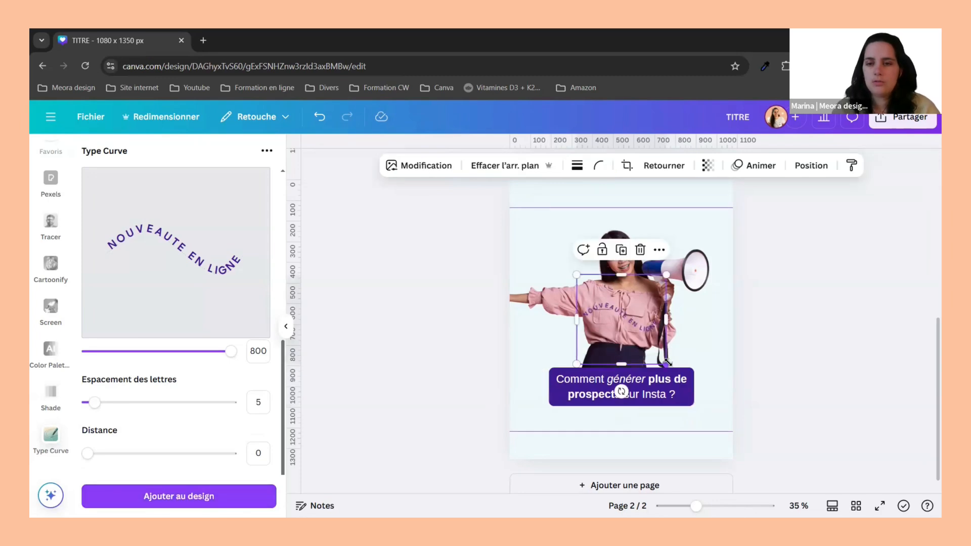
pyautogui.moveTo(667, 362); pyautogui.dragTo(777, 473)
pyautogui.moveTo(722, 372); pyautogui.dragTo(638, 332)
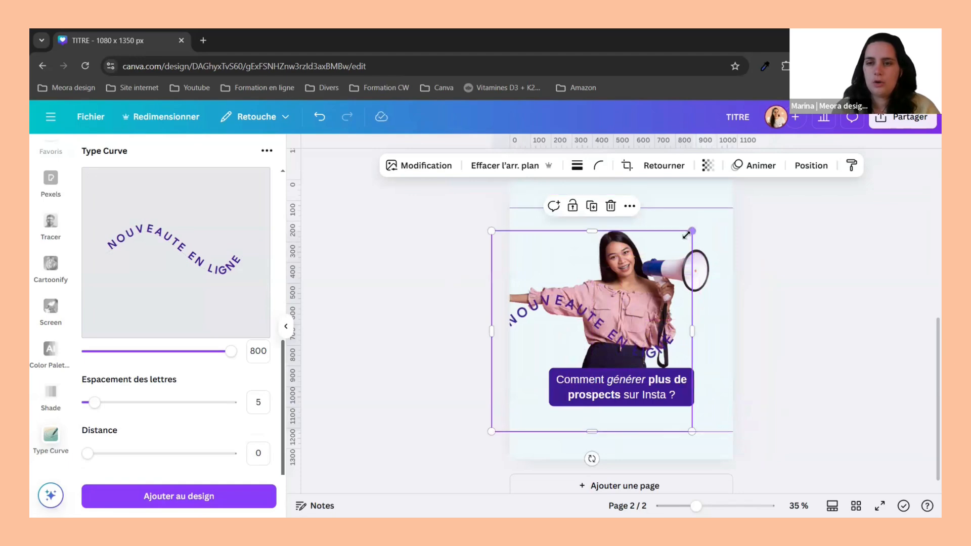
pyautogui.moveTo(686, 234); pyautogui.dragTo(771, 185)
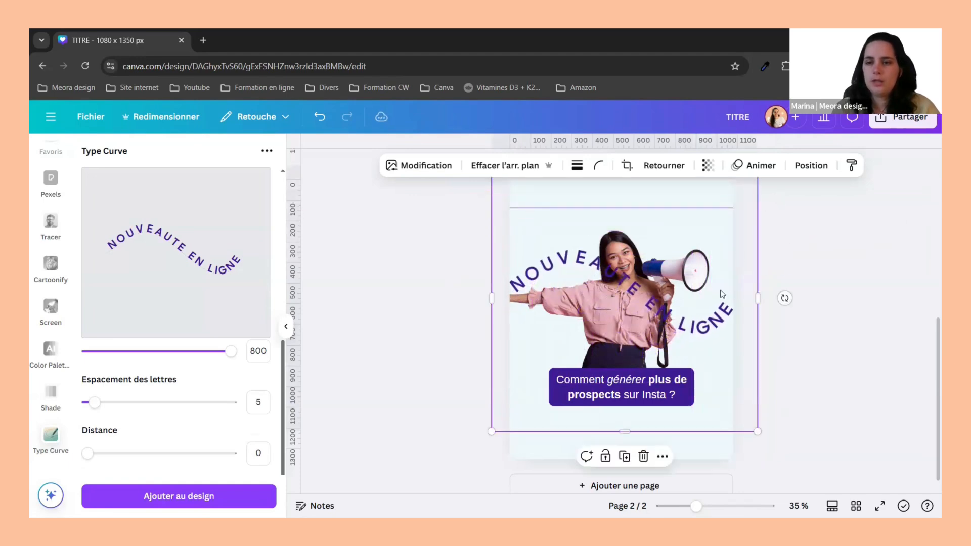
# - Crop the empty areas above and below the curved lettering and shift it up slightly over the woman
pyautogui.scroll(1, 723, 294)
pyautogui.moveTo(626, 207); pyautogui.dragTo(624, 271)
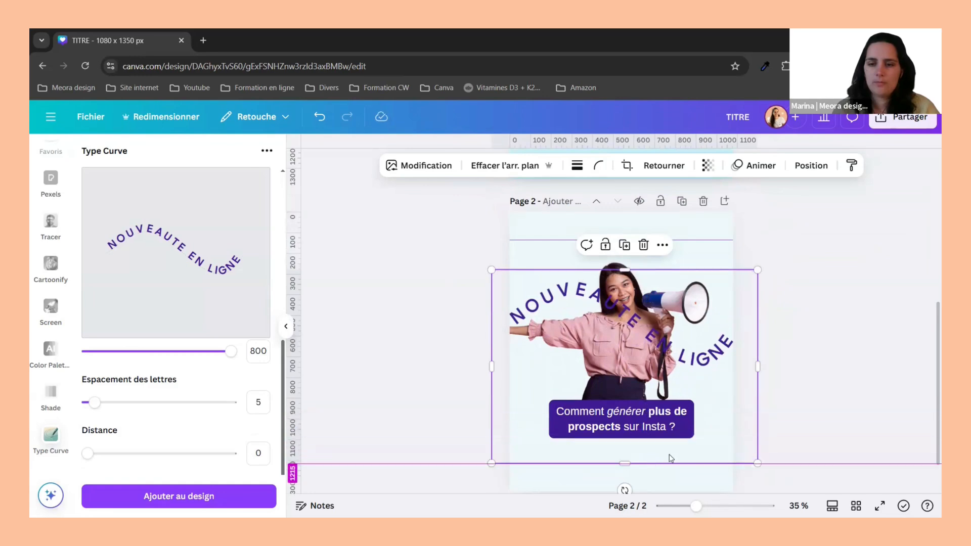
pyautogui.moveTo(708, 437); pyautogui.dragTo(706, 423)
pyautogui.moveTo(626, 450); pyautogui.dragTo(621, 360)
# - Centre the curved text horizontally over the woman's torso and send it to the back, behind the cut-out
pyautogui.moveTo(692, 351); pyautogui.dragTo(693, 373)
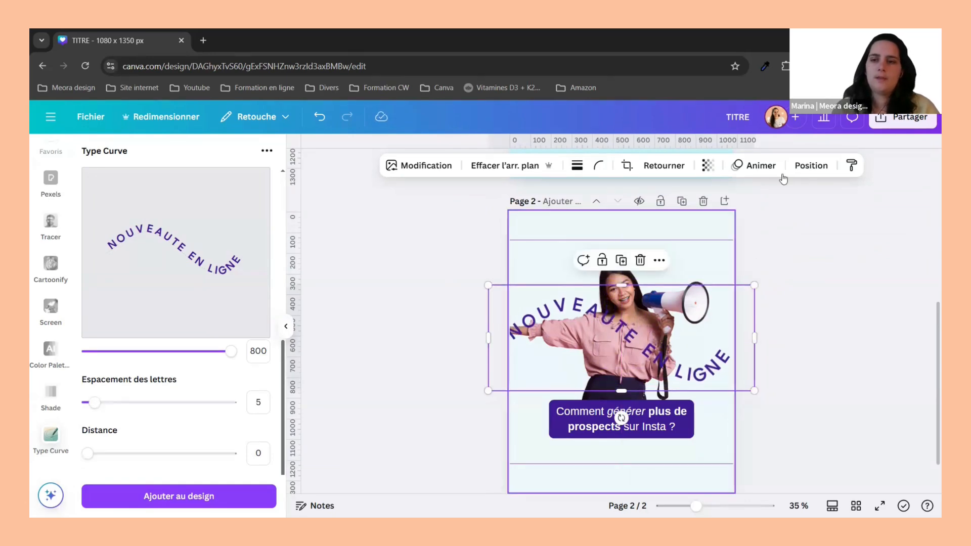
pyautogui.click(809, 166)
pyautogui.click(214, 243)
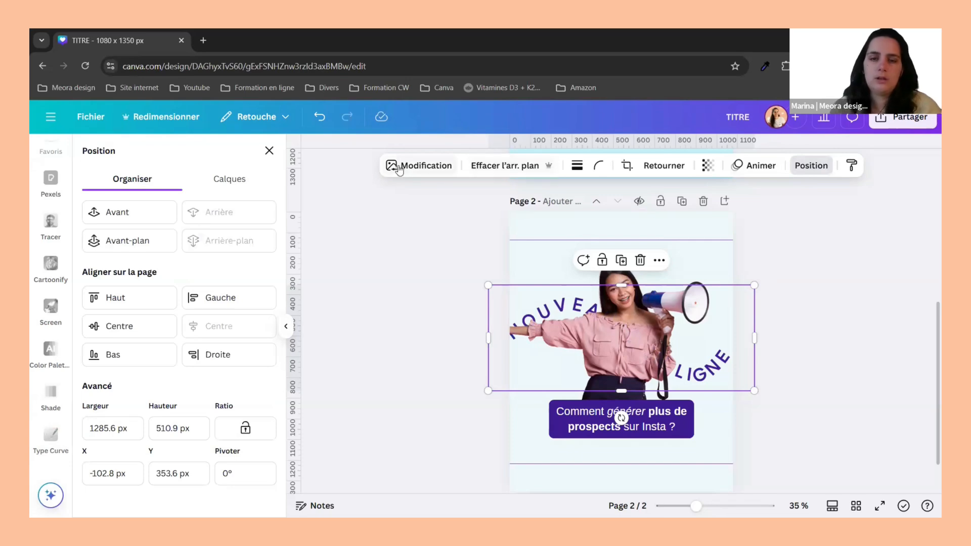
# - Apply a Bordure shadow in white (#FFFFFF) to the curved text on page 2
pyautogui.click(416, 167)
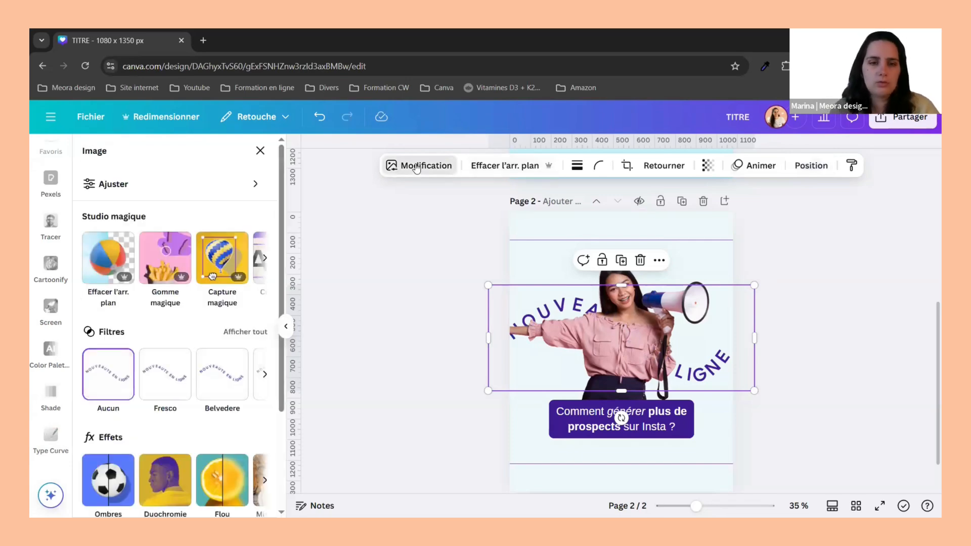
pyautogui.scroll(-2, 202, 433)
pyautogui.scroll(-1, 201, 433)
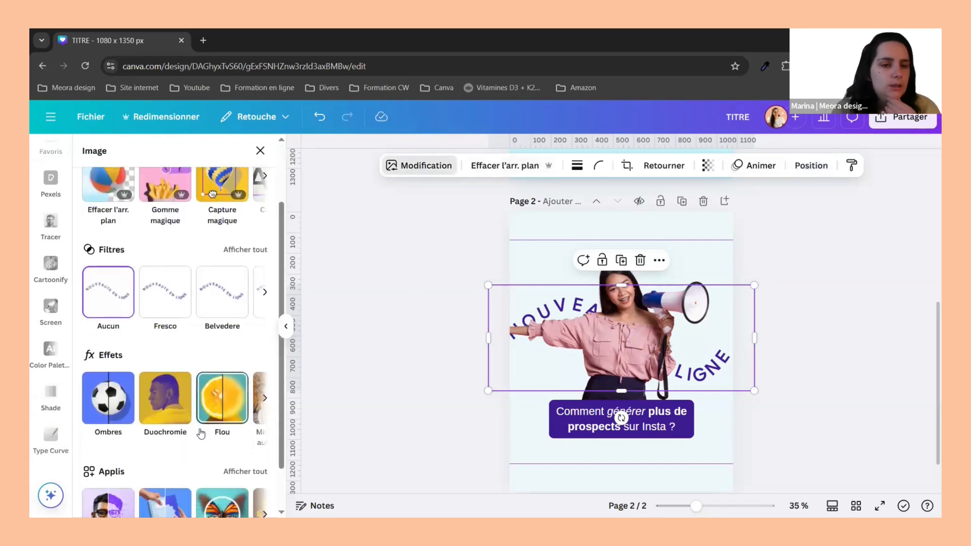
pyautogui.click(108, 392)
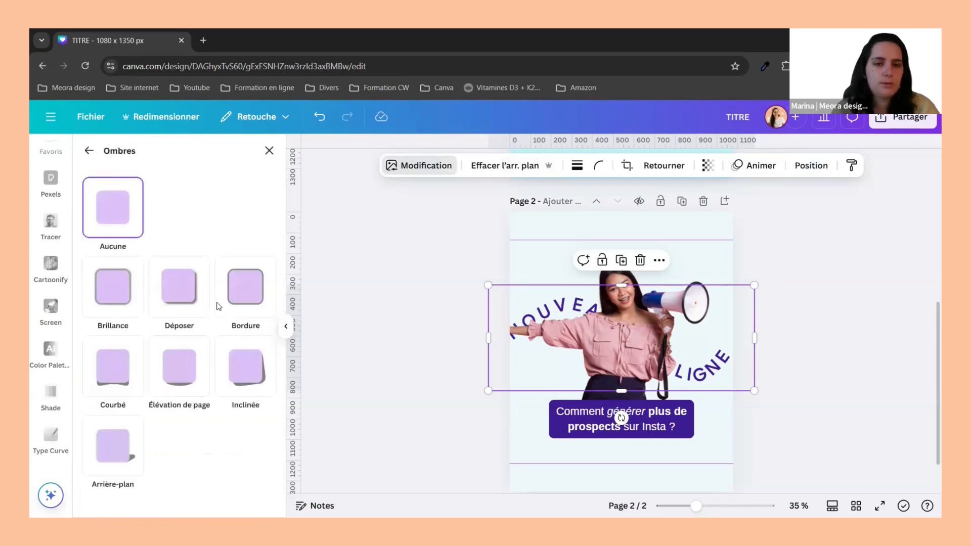
pyautogui.click(243, 288)
pyautogui.scroll(-2, 243, 299)
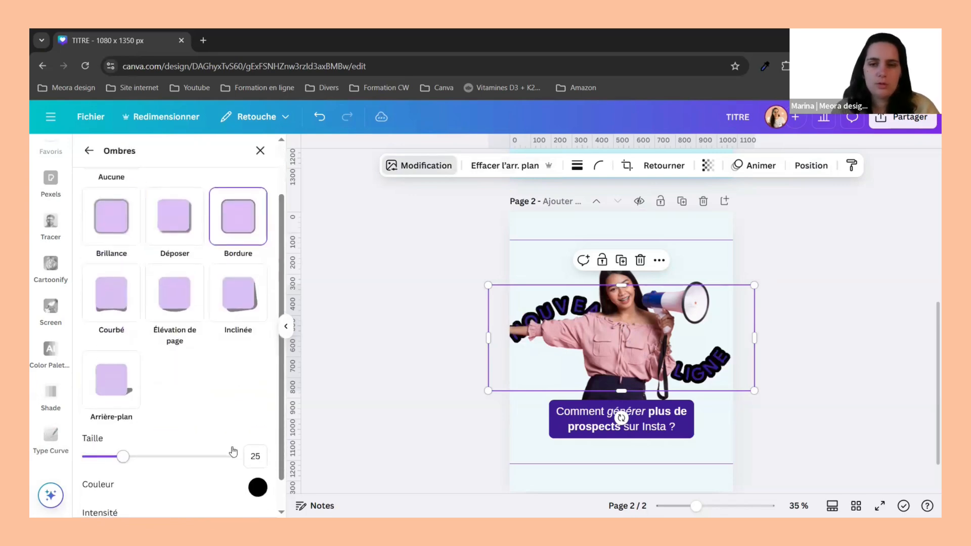
pyautogui.scroll(-1, 238, 445)
pyautogui.click(255, 458)
pyautogui.moveTo(280, 349); pyautogui.dragTo(234, 309)
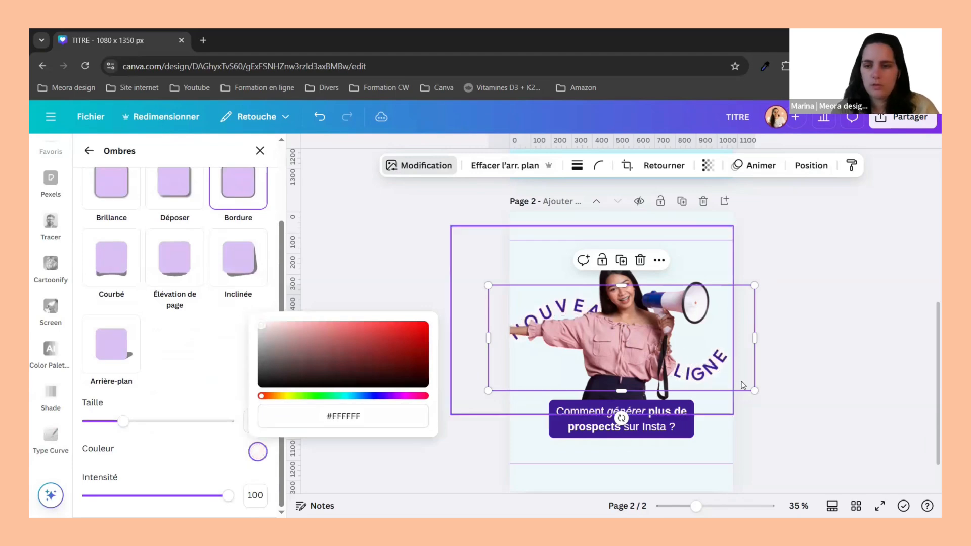
# - Enlarge the curved text slightly and layer it in front by sending the woman's cut-out photo to the back
pyautogui.moveTo(754, 390); pyautogui.dragTo(760, 393)
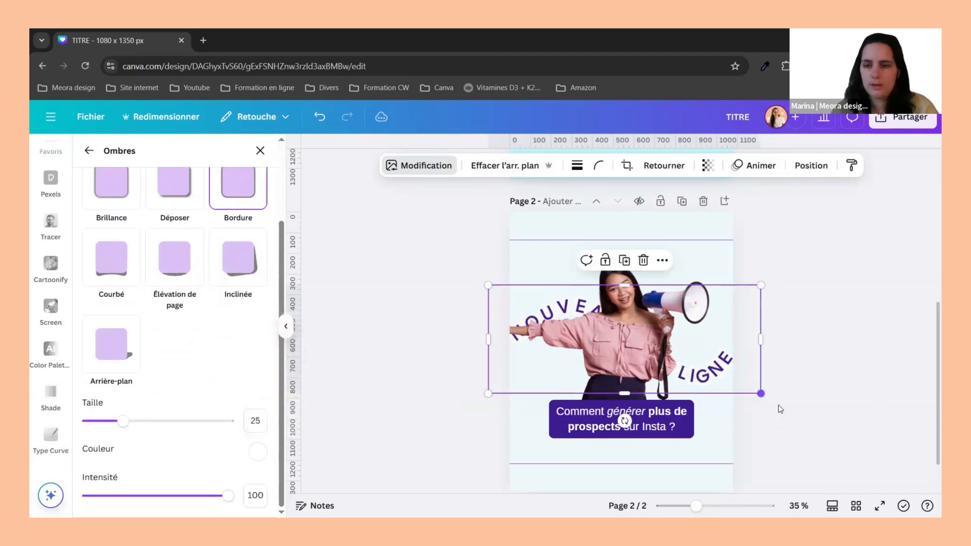
pyautogui.click(779, 409)
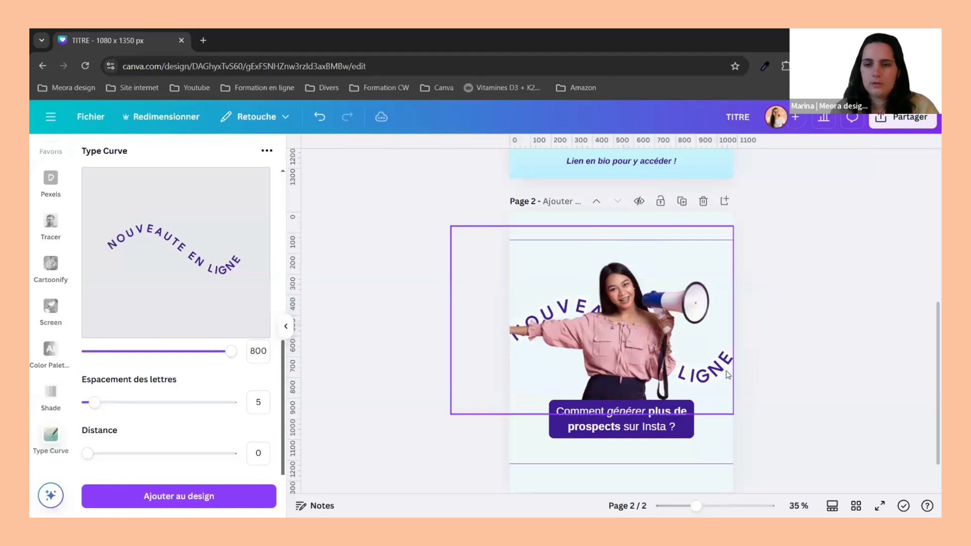
pyautogui.click(623, 238)
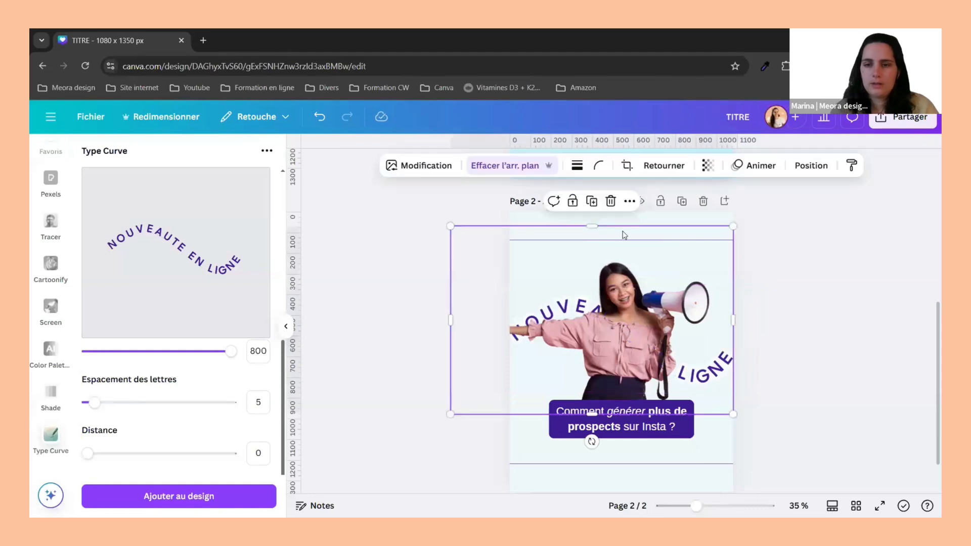
pyautogui.click(812, 166)
pyautogui.click(238, 245)
pyautogui.click(403, 314)
pyautogui.click(633, 287)
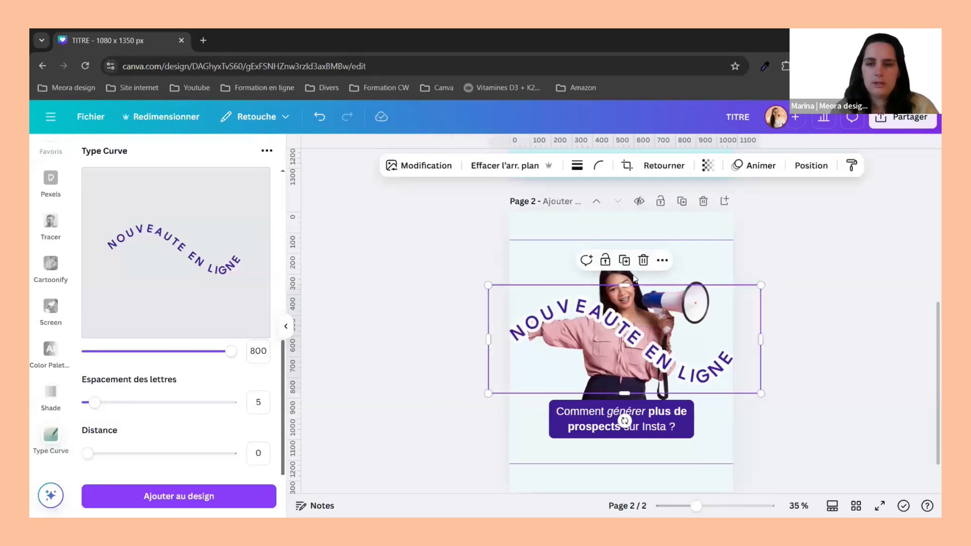
# - Duplicate the outlined curved text just below the original and look for a pink recolouring among the Duochromie effects
pyautogui.moveTo(633, 320); pyautogui.dragTo(634, 355)
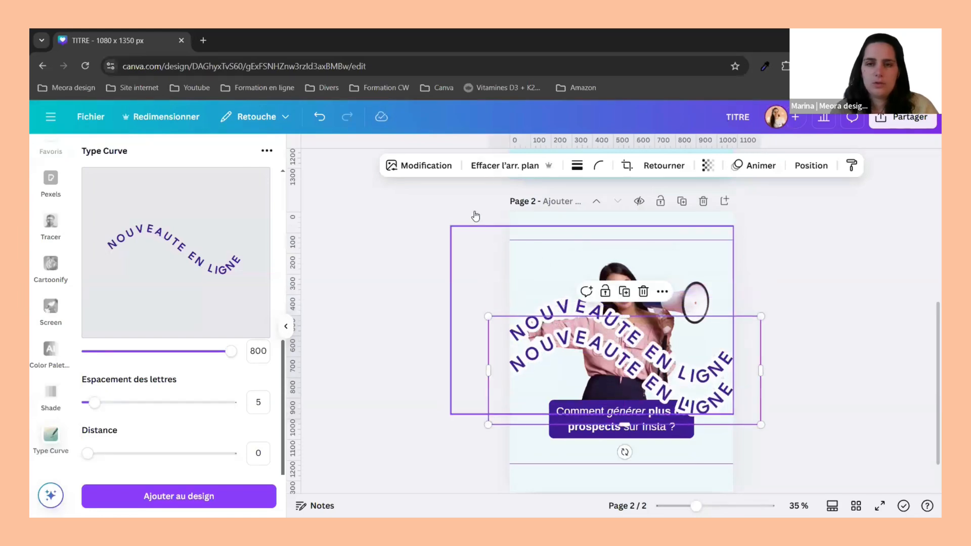
pyautogui.click(409, 172)
pyautogui.scroll(-2, 165, 397)
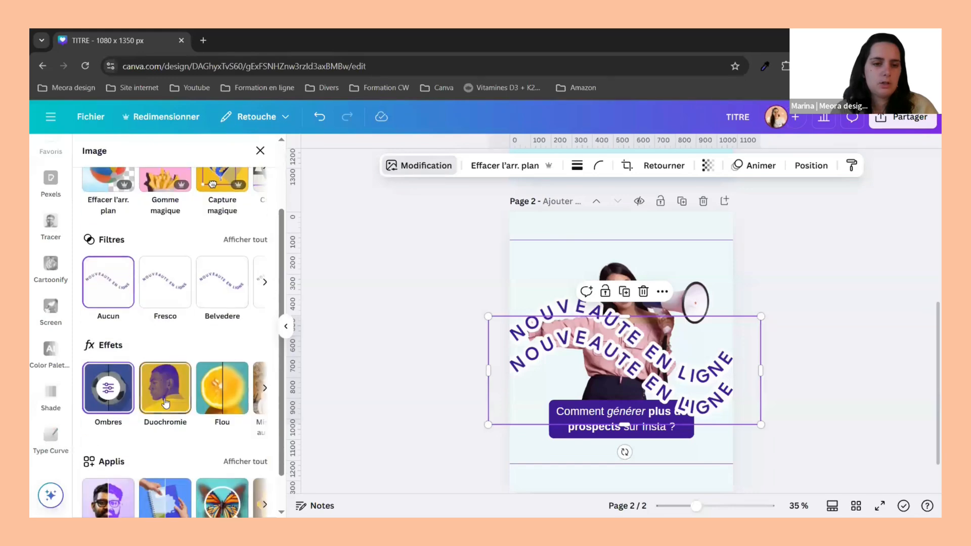
pyautogui.click(165, 403)
pyautogui.scroll(-1, 165, 403)
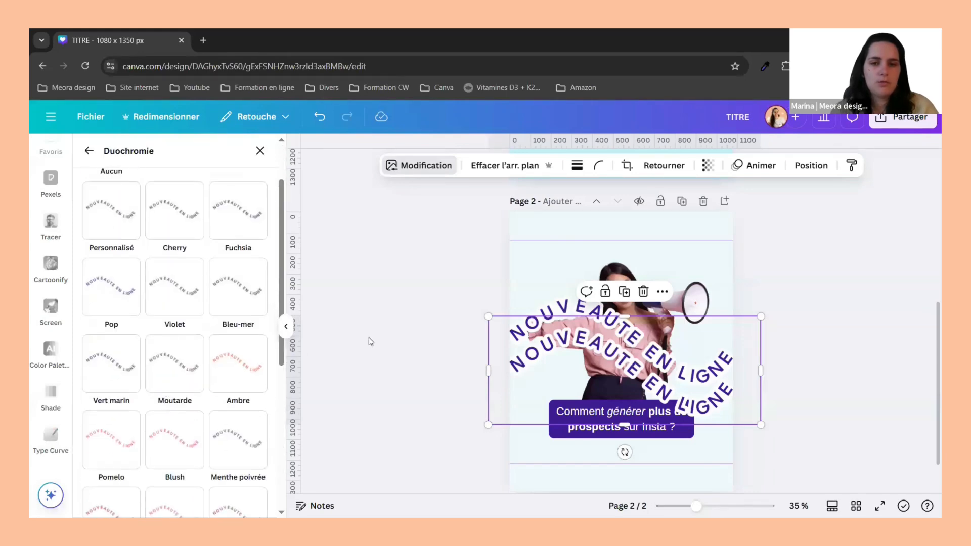
pyautogui.click(369, 339)
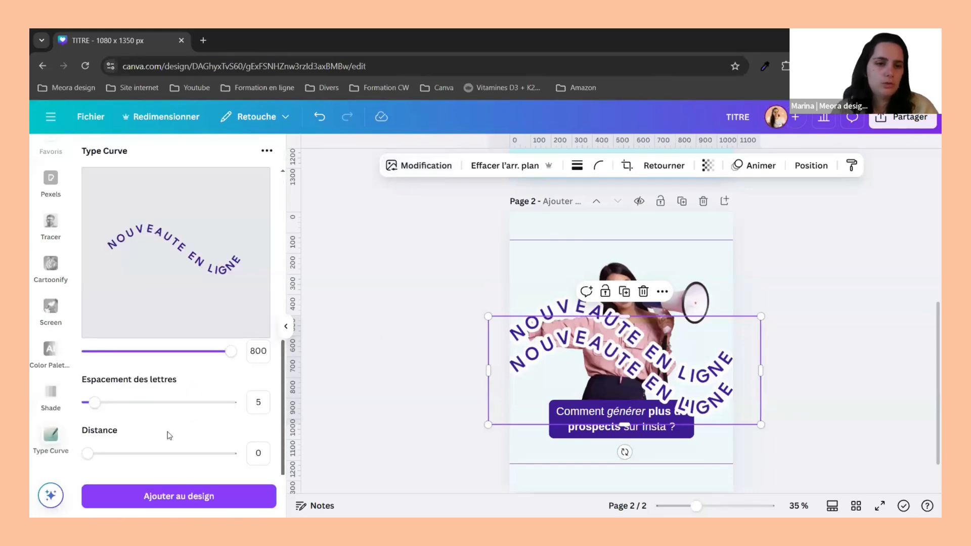
pyautogui.click(366, 369)
# - Try the text colour #931B7C for the Type Curve lettering, comparing it with the pink lettering on page 1
pyautogui.scroll(-1, 365, 369)
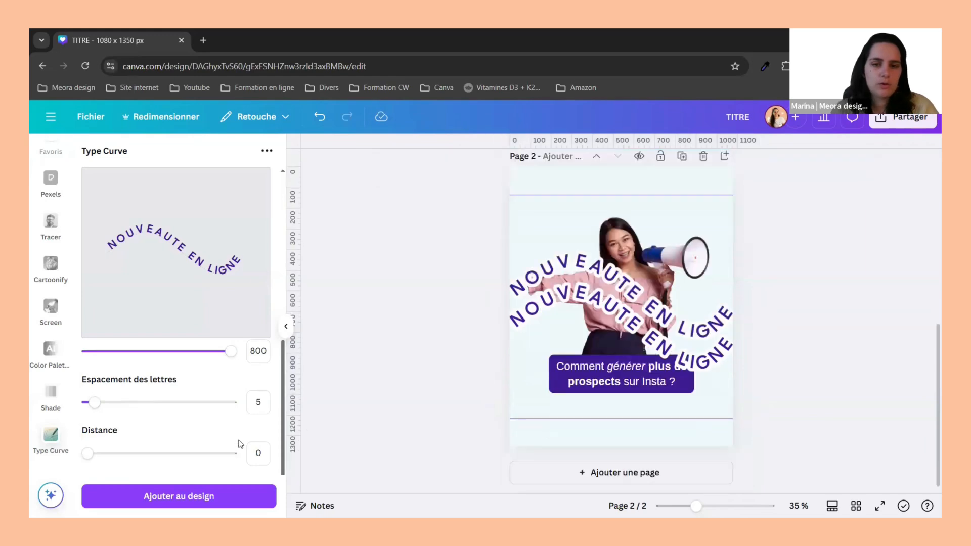
pyautogui.scroll(3, 260, 384)
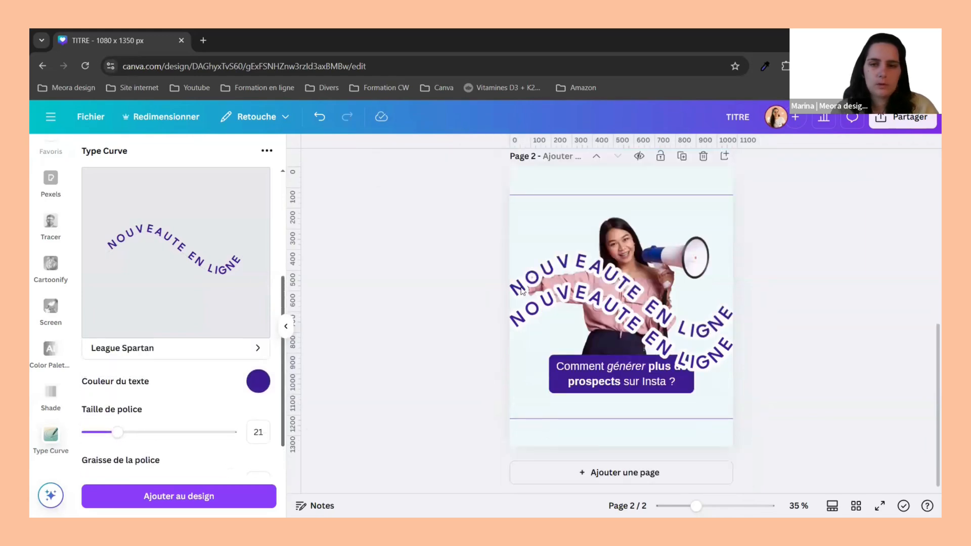
pyautogui.scroll(5, 559, 305)
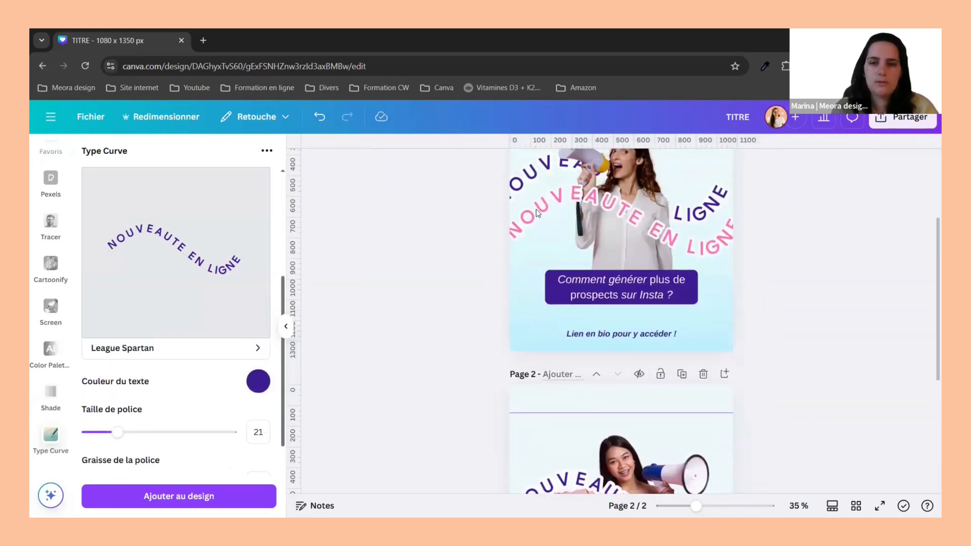
pyautogui.click(259, 381)
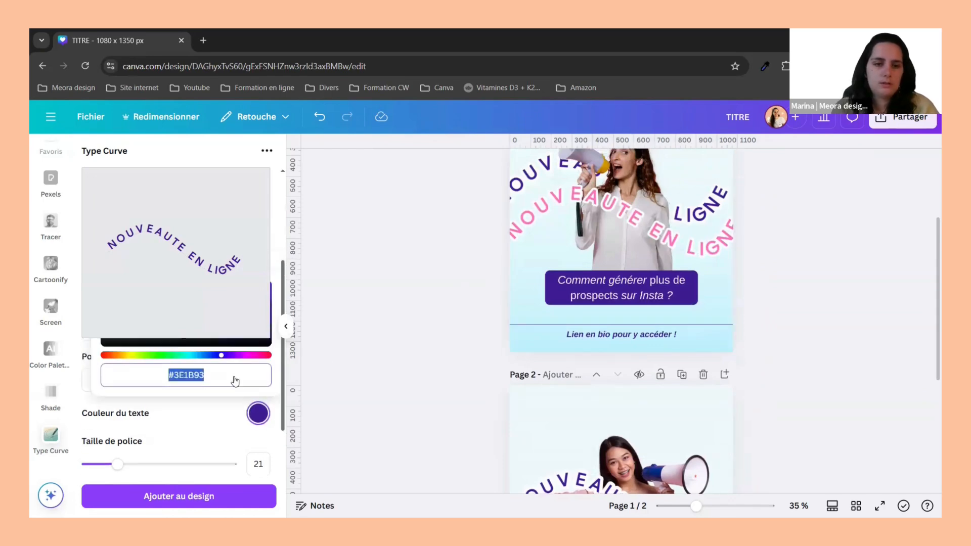
pyautogui.click(248, 374)
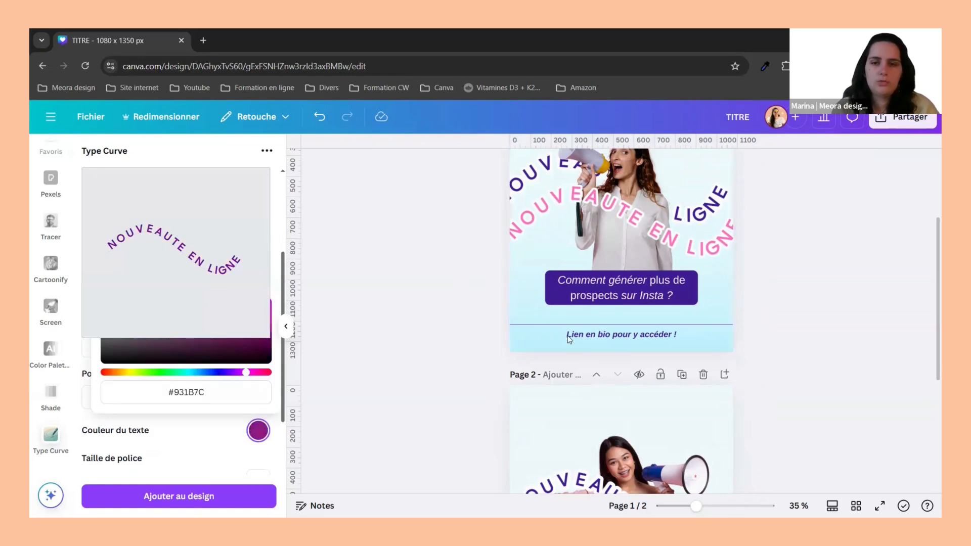
# - Fill the title banner with the palette's pink to copy its hex code #FC70BE, and restore the banner's purple
pyautogui.scroll(-3, 569, 339)
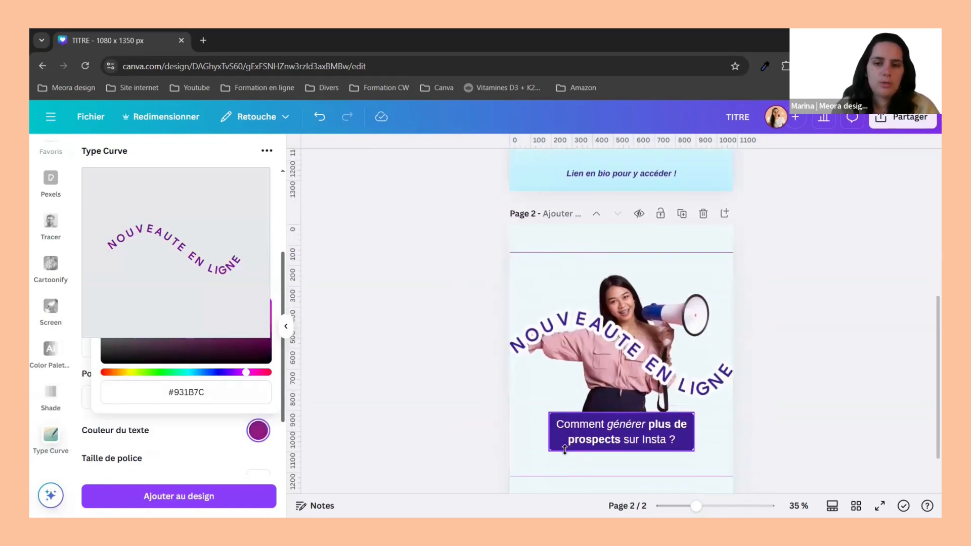
pyautogui.click(565, 449)
pyautogui.click(389, 165)
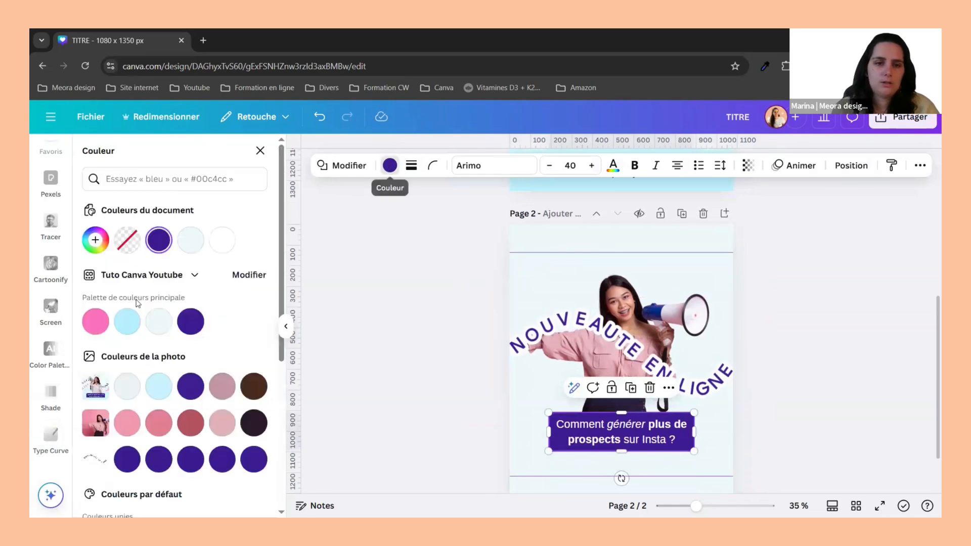
pyautogui.click(97, 328)
pyautogui.click(95, 240)
pyautogui.click(162, 392)
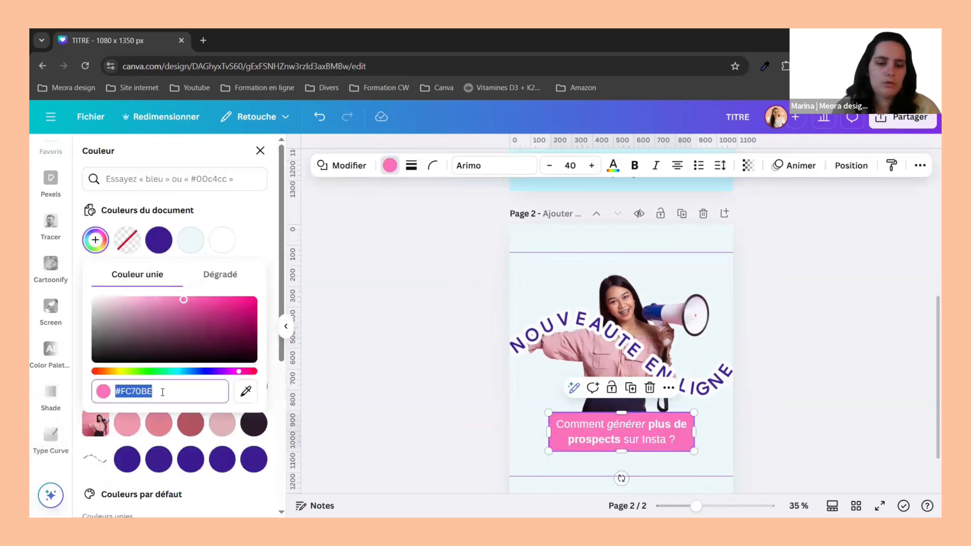
pyautogui.click(260, 237)
pyautogui.click(191, 325)
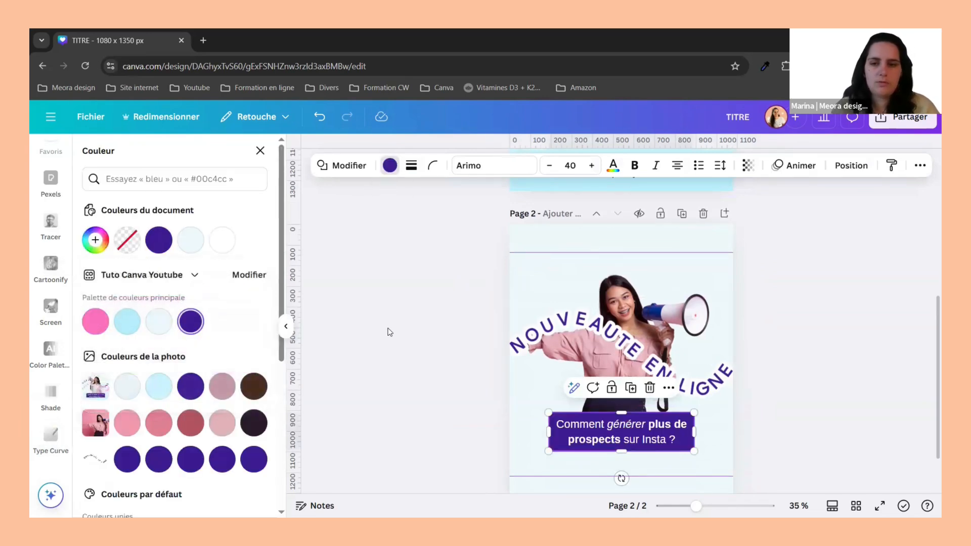
# - Set the Type Curve lettering's text colour to #FC70BE
pyautogui.click(390, 332)
pyautogui.click(187, 392)
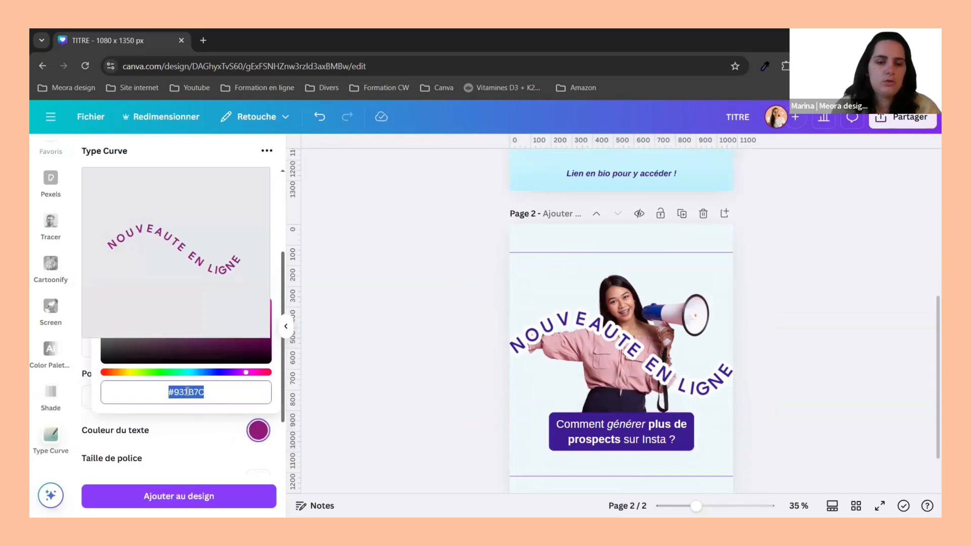
pyautogui.write('#FC70BE')
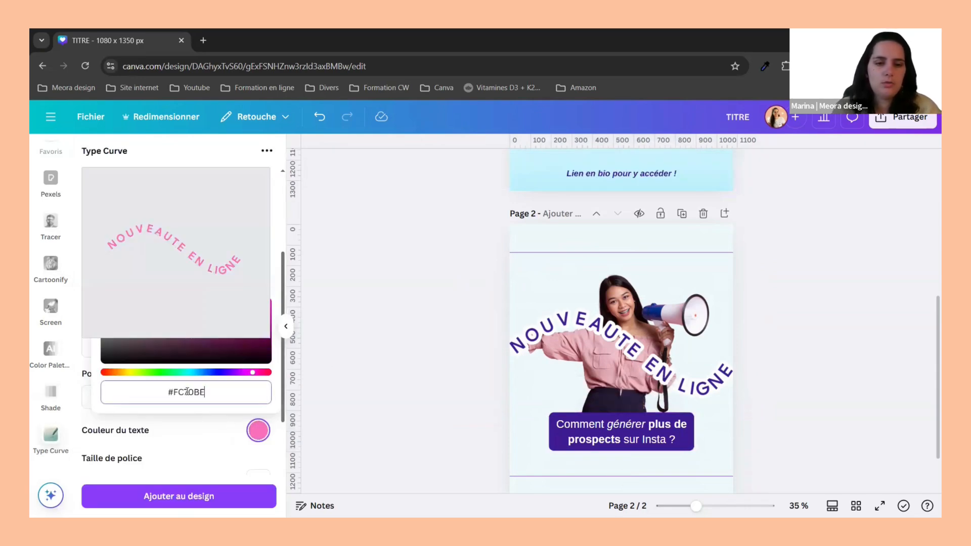
# - Add the pink curved text to page 2, crop its empty areas and enlarge it across the page just below the purple lettering
pyautogui.click(197, 498)
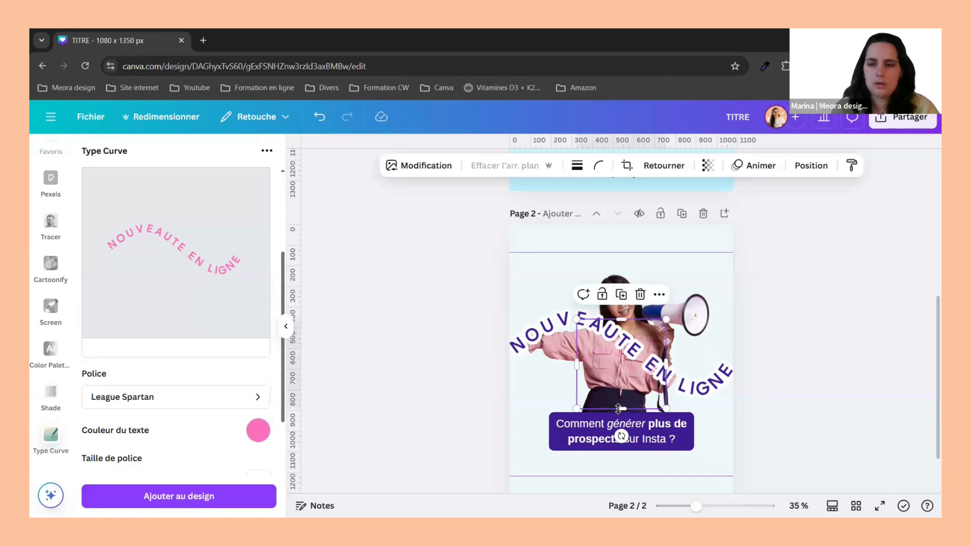
pyautogui.moveTo(618, 408); pyautogui.dragTo(612, 386)
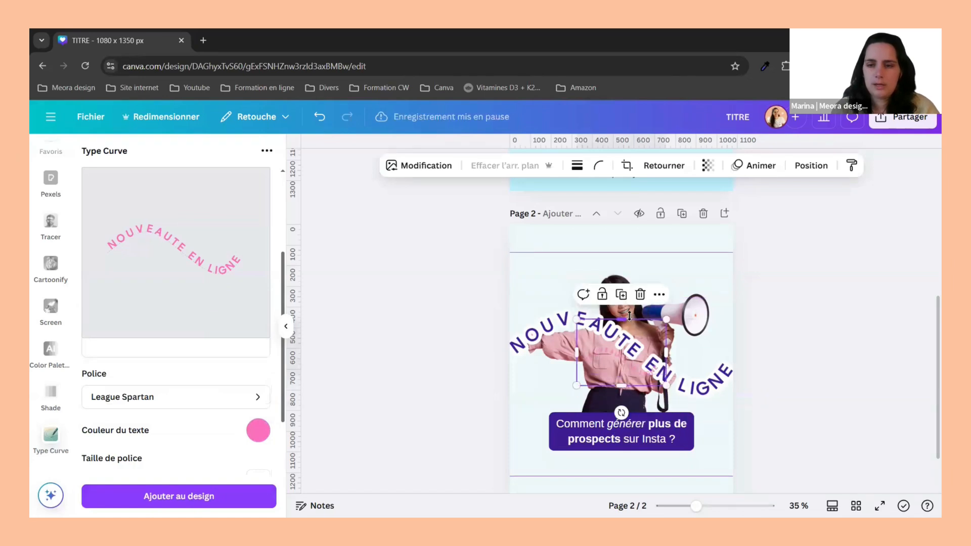
pyautogui.moveTo(630, 316); pyautogui.dragTo(724, 358)
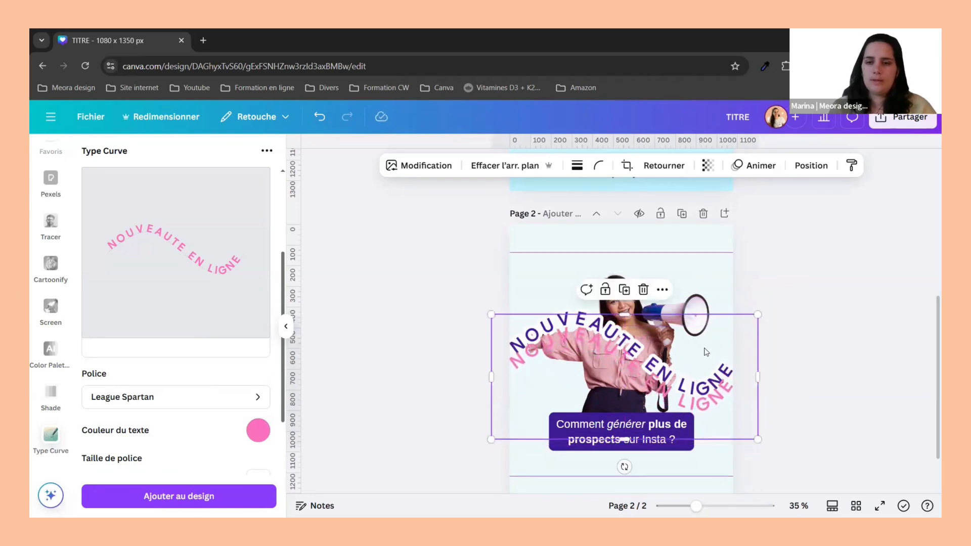
# - Send the purple curved text to the back, behind the woman's cut-out
pyautogui.click(565, 290)
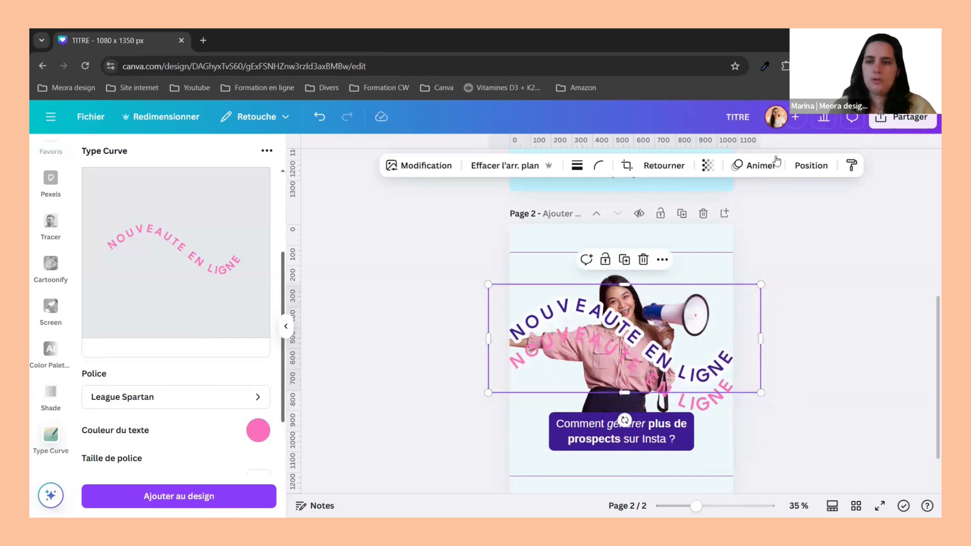
pyautogui.click(811, 168)
pyautogui.click(257, 240)
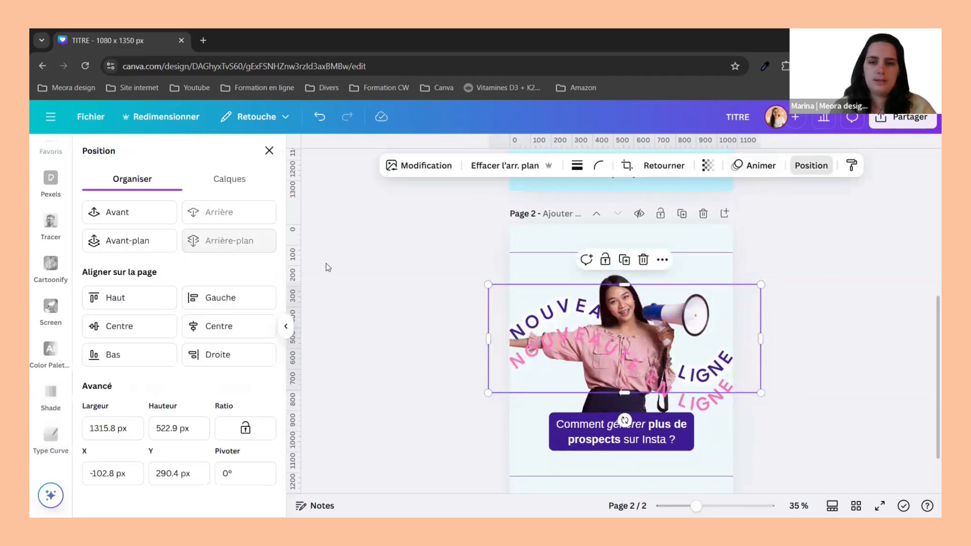
# - Apply a Bordure shadow in white (#FFFFFF) to the pink curved text
pyautogui.click(559, 343)
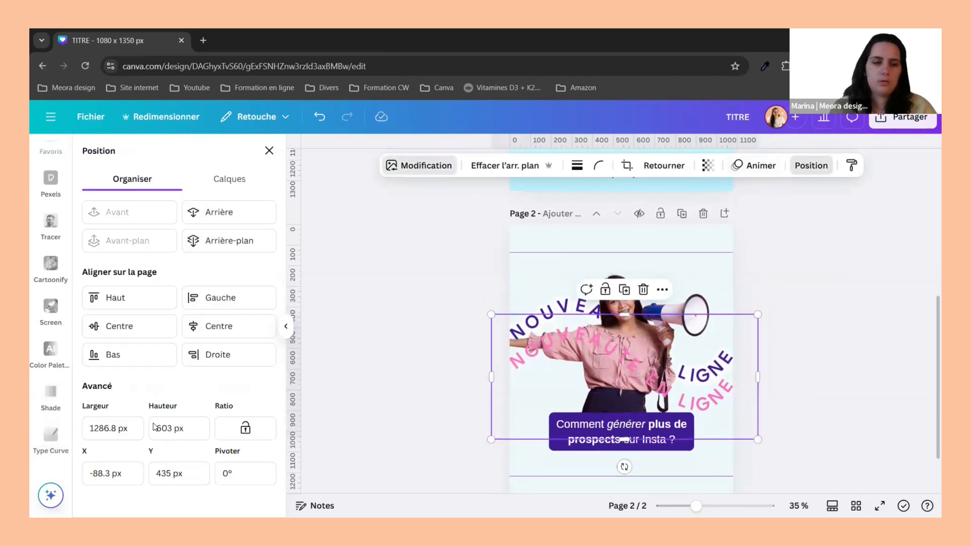
pyautogui.click(420, 165)
pyautogui.click(108, 434)
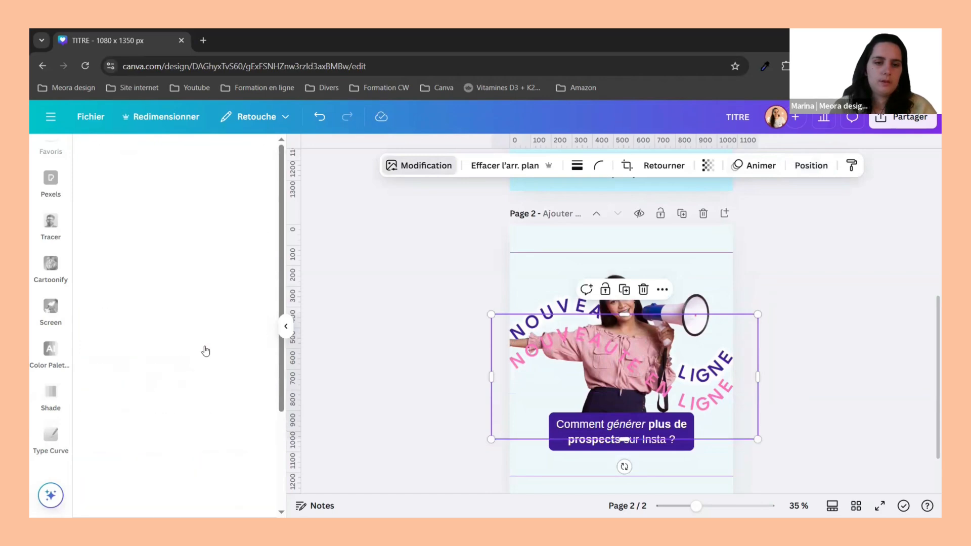
pyautogui.click(246, 294)
pyautogui.scroll(-3, 225, 342)
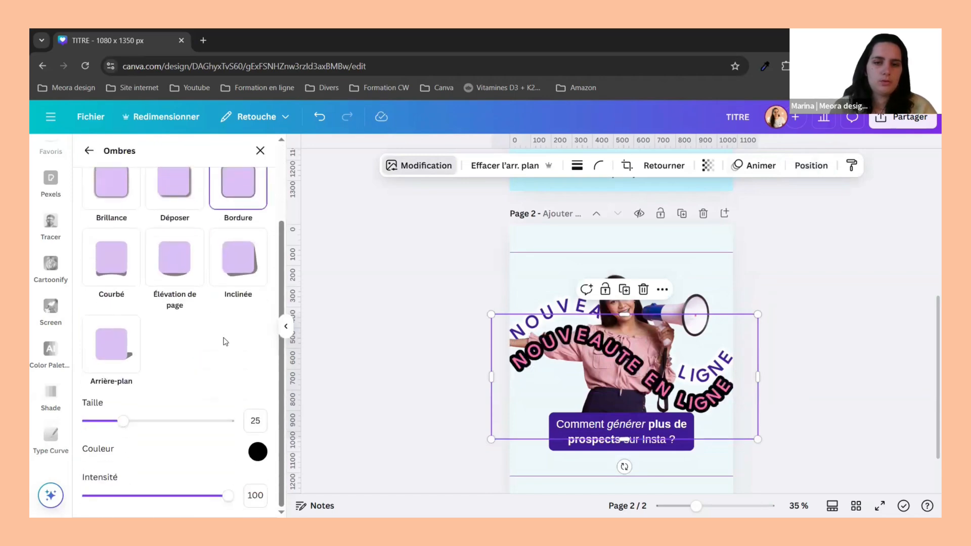
pyautogui.click(258, 453)
pyautogui.click(261, 323)
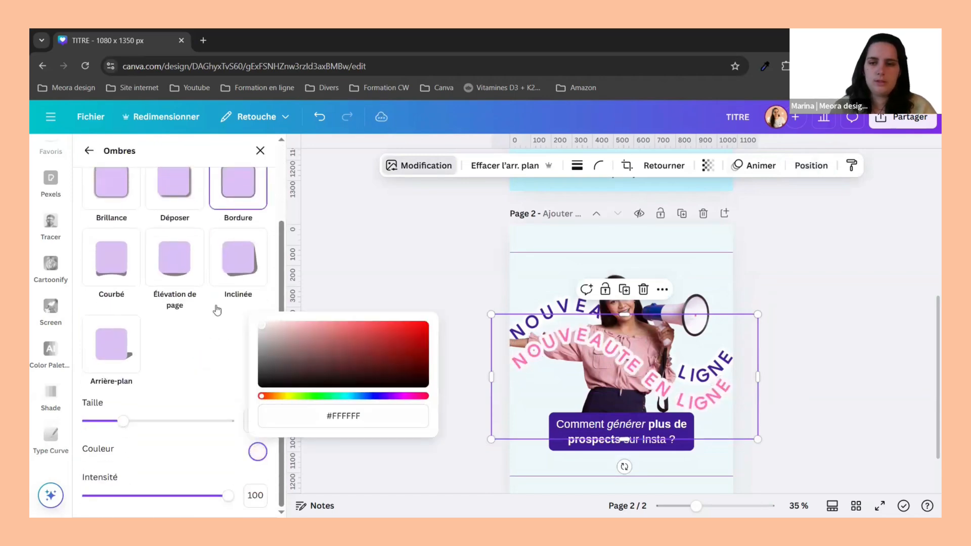
pyautogui.click(401, 258)
pyautogui.click(401, 258)
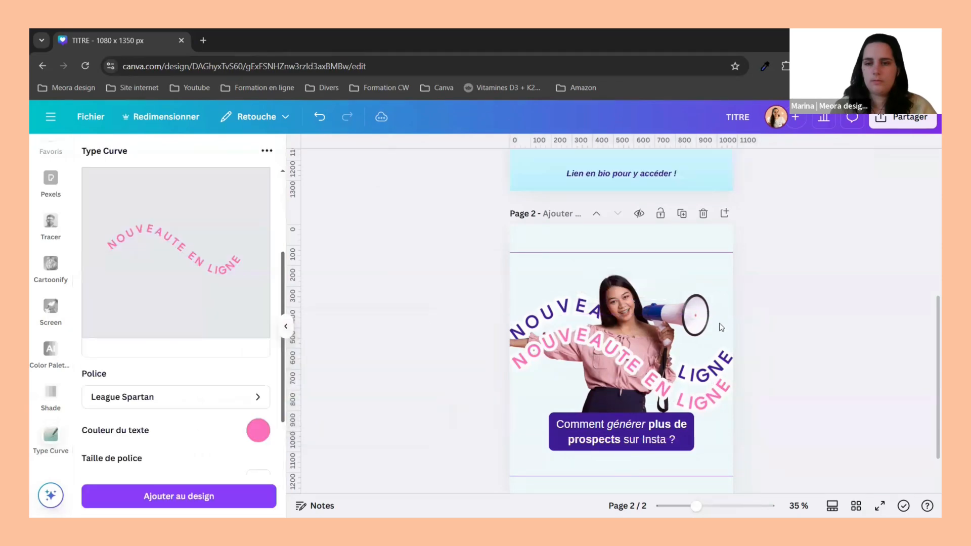
pyautogui.moveTo(561, 302); pyautogui.dragTo(550, 302)
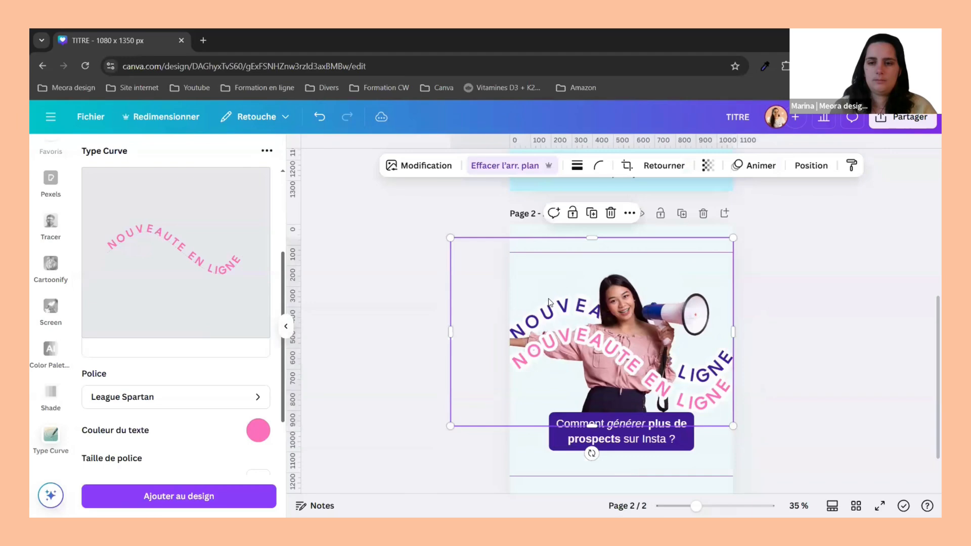
# - Move the woman's cut-out and the pink curved text slightly up on page 2, bringing the pink text closer to the purple one
pyautogui.moveTo(550, 342); pyautogui.dragTo(548, 329)
pyautogui.click(768, 274)
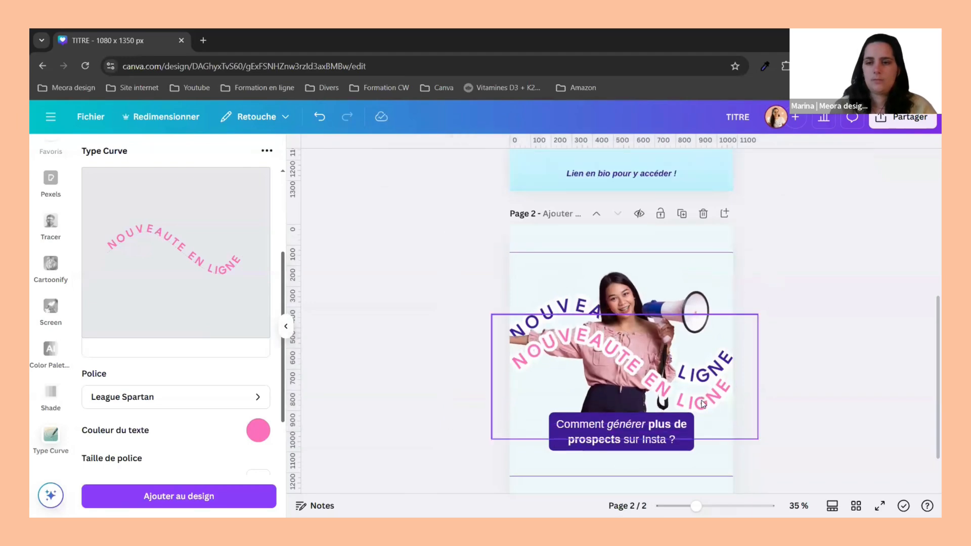
pyautogui.moveTo(703, 404); pyautogui.dragTo(702, 403)
pyautogui.click(792, 282)
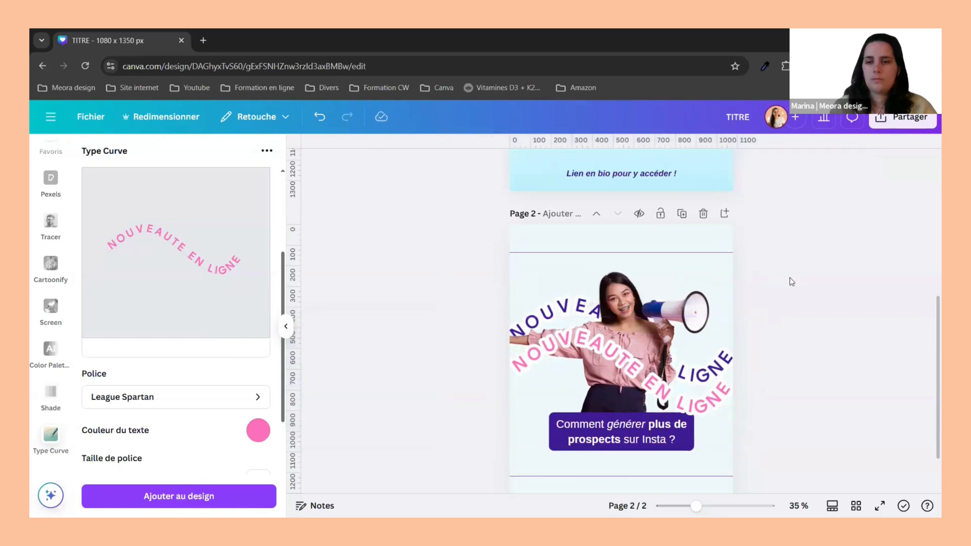
pyautogui.moveTo(598, 348); pyautogui.dragTo(598, 337)
# - Nudge the woman's cut-out and the purple curved text slightly up together
pyautogui.moveTo(405, 268); pyautogui.dragTo(631, 304)
pyautogui.press('Escape')
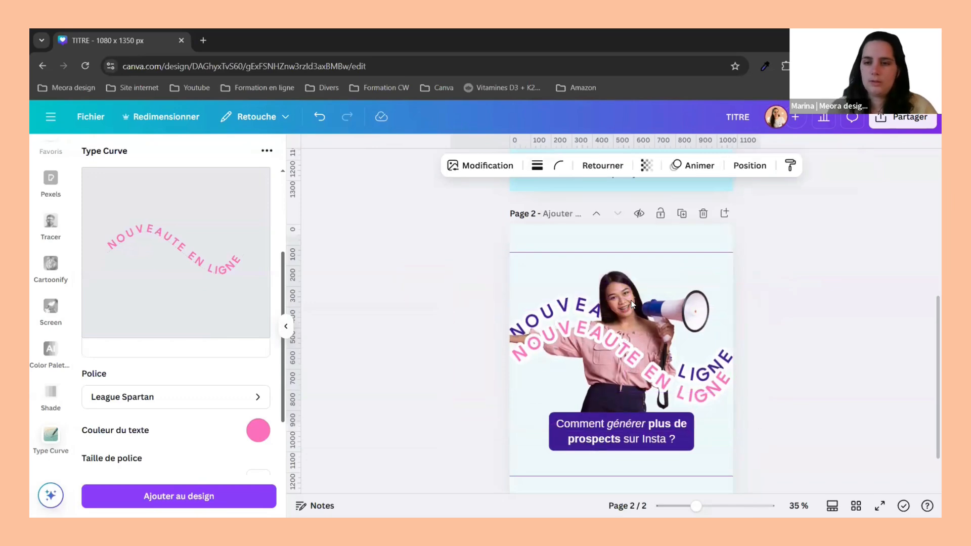
pyautogui.press('Up')
pyautogui.press('Up')
pyautogui.press('Up')
pyautogui.press('Up')
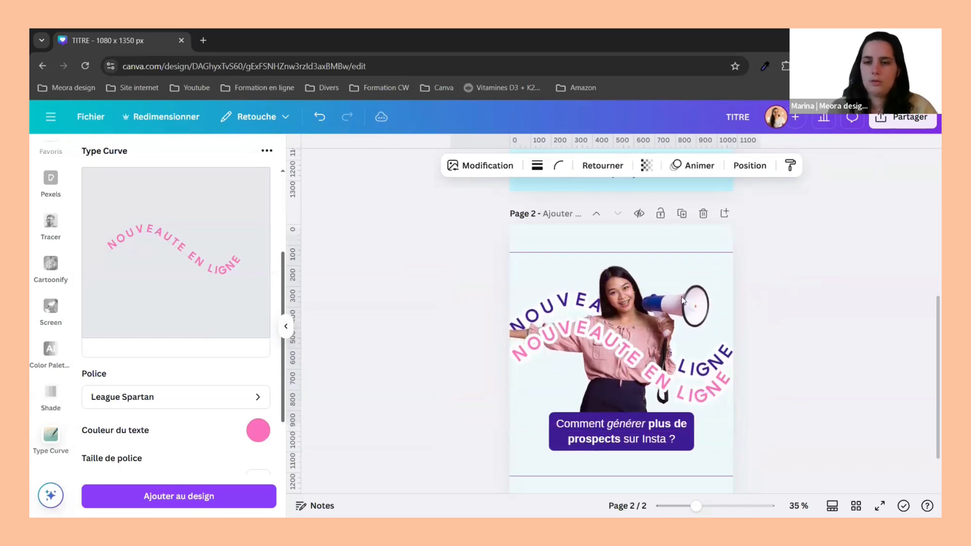
pyautogui.click(793, 268)
# - Send the woman's cut-out to the back, behind the curved texts, and rotate the purple curved text to about -1.3°
pyautogui.click(657, 290)
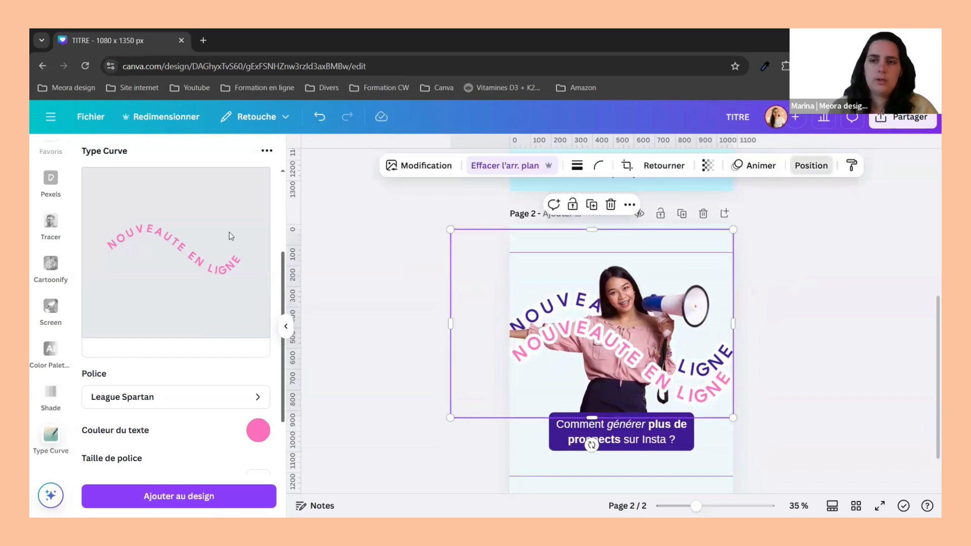
pyautogui.click(810, 166)
pyautogui.click(228, 241)
pyautogui.click(368, 310)
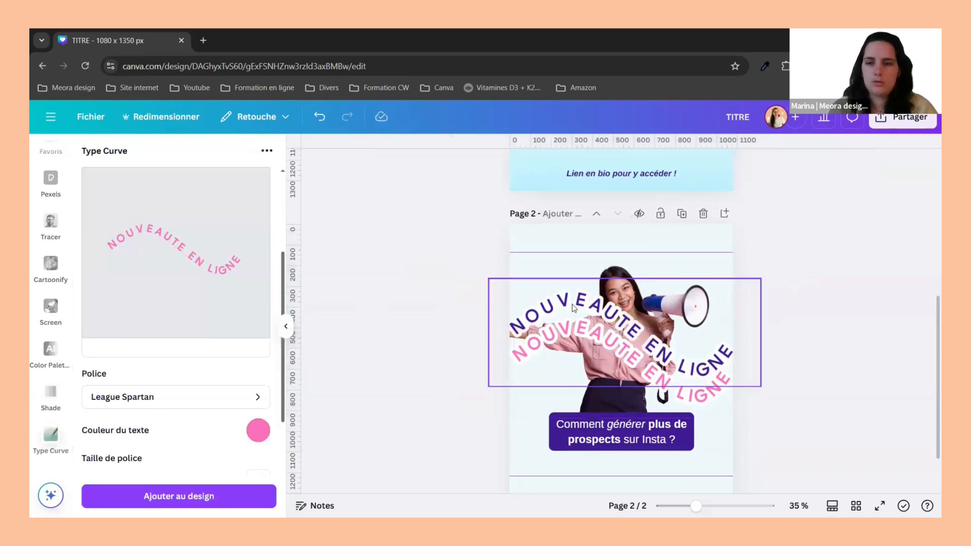
pyautogui.click(572, 304)
pyautogui.moveTo(626, 413); pyautogui.dragTo(629, 410)
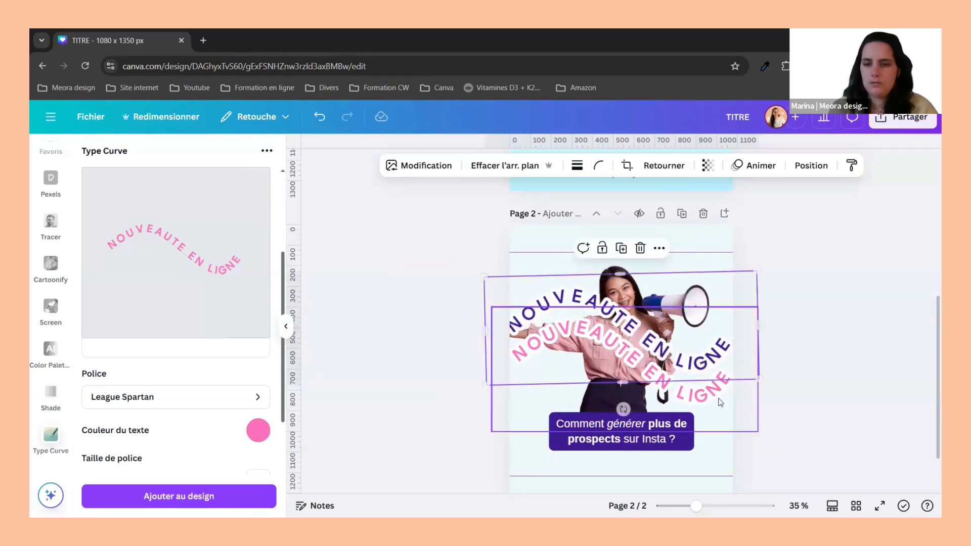
# - Nudge the pink curved text sideways until it lines up beneath the purple curved text
pyautogui.press('Right')
pyautogui.press('Right')
pyautogui.press('Right')
pyautogui.press('Right')
pyautogui.press('Right')
pyautogui.press('Right')
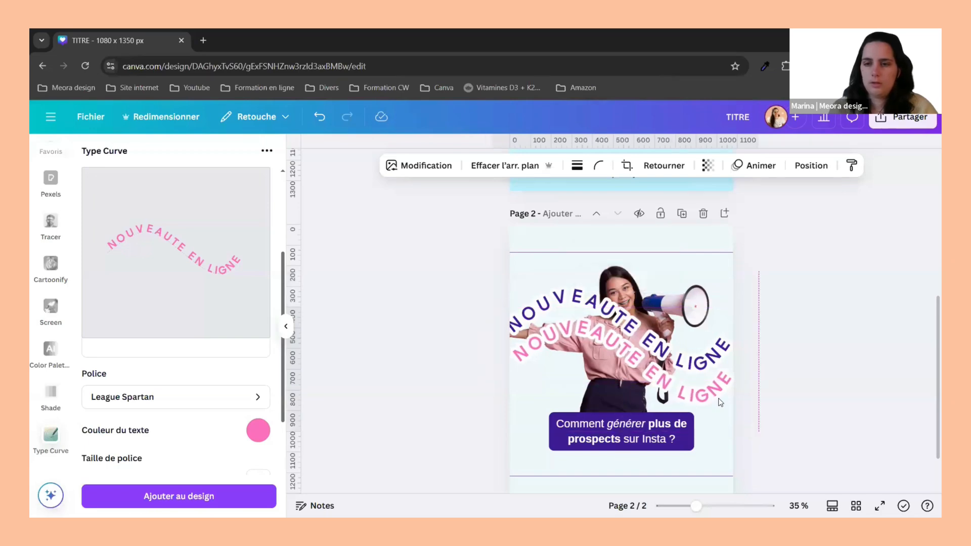
pyautogui.press('Left')
pyautogui.press('Left')
pyautogui.press('Left')
pyautogui.press('Left')
pyautogui.press('Left')
pyautogui.press('Left')
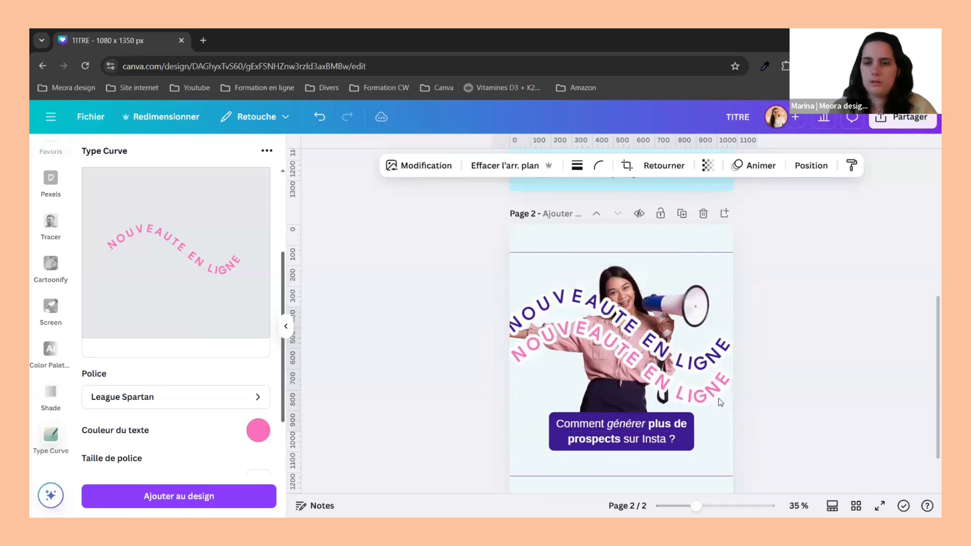
# - Send the purple curved text behind the woman's cut-out
pyautogui.click(647, 343)
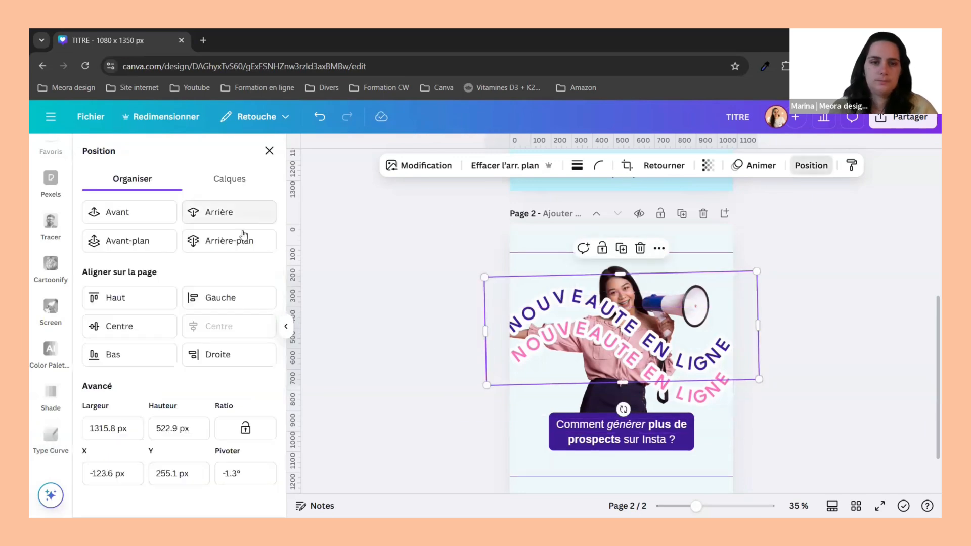
pyautogui.click(243, 234)
pyautogui.click(374, 266)
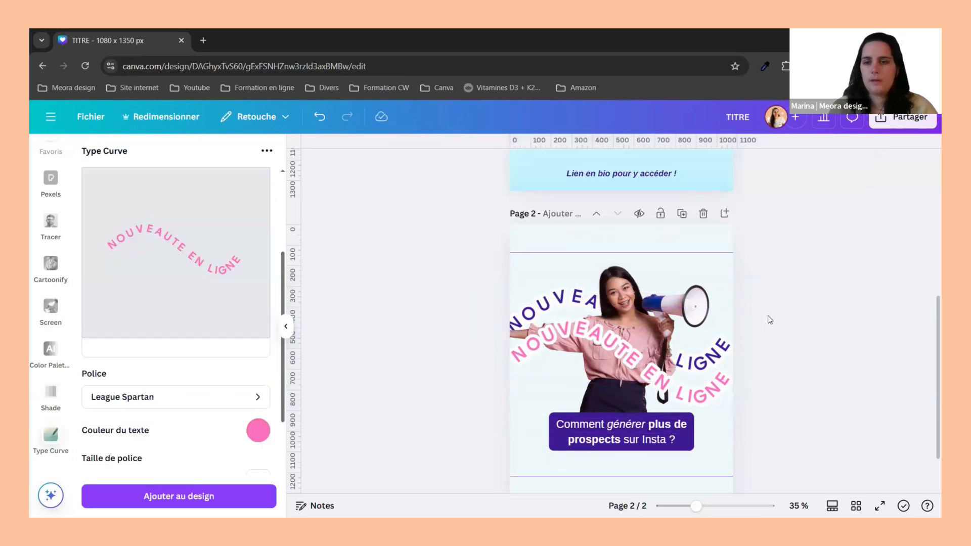
# - Select the cut-out and both curved texts together and nudge them slightly down towards the title banner
pyautogui.scroll(2, 766, 320)
pyautogui.scroll(2, 770, 320)
pyautogui.scroll(-4, 770, 319)
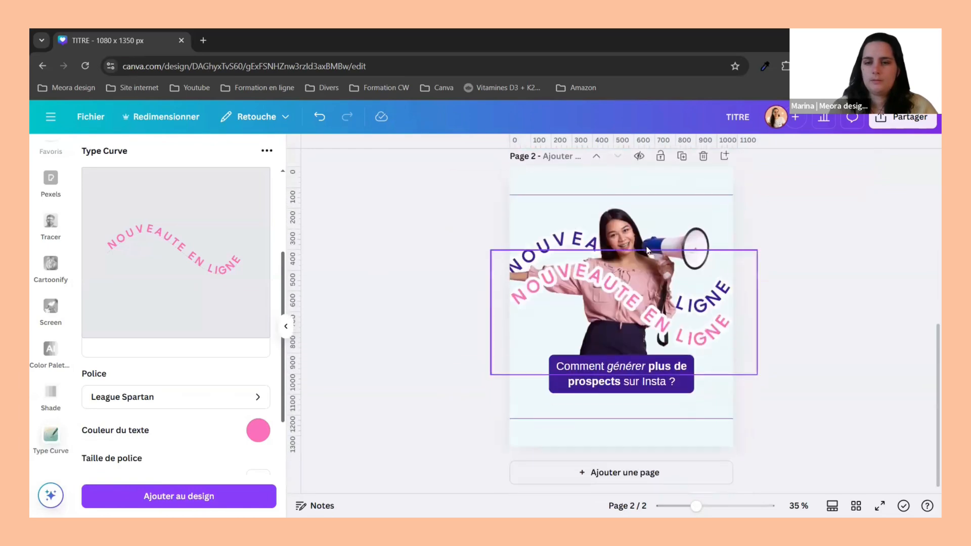
pyautogui.moveTo(405, 232); pyautogui.dragTo(653, 314)
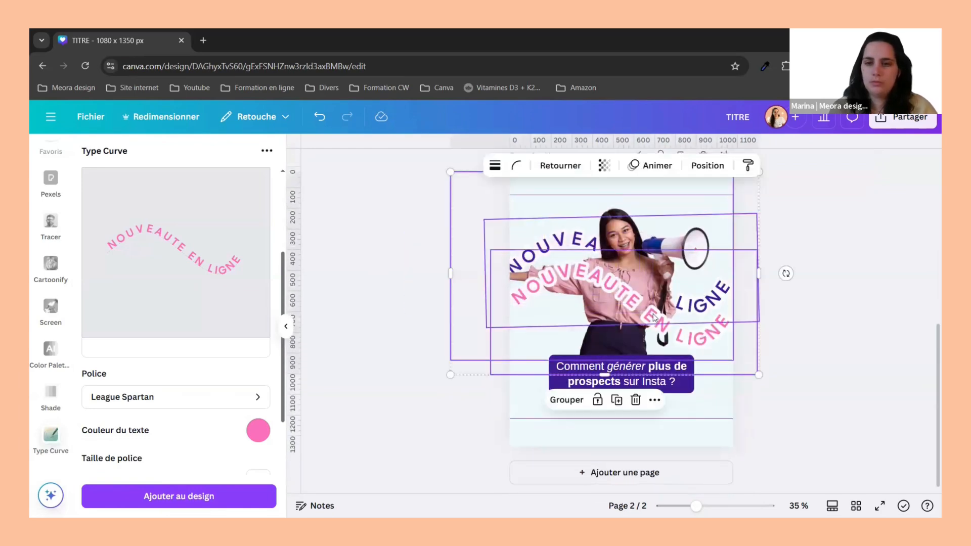
pyautogui.press('Down')
pyautogui.press('Down')
pyautogui.press('Down')
pyautogui.press('Down')
pyautogui.press('Down')
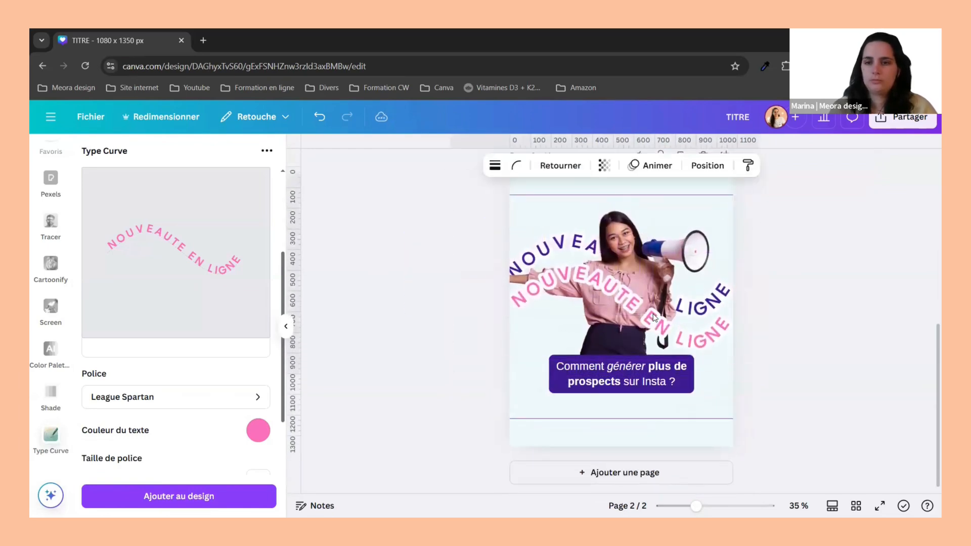
pyautogui.click(779, 234)
# - Add a Corps text box to page 2, enlarge it to about size 48 and colour it with the brand palette's pink
pyautogui.scroll(6, 778, 234)
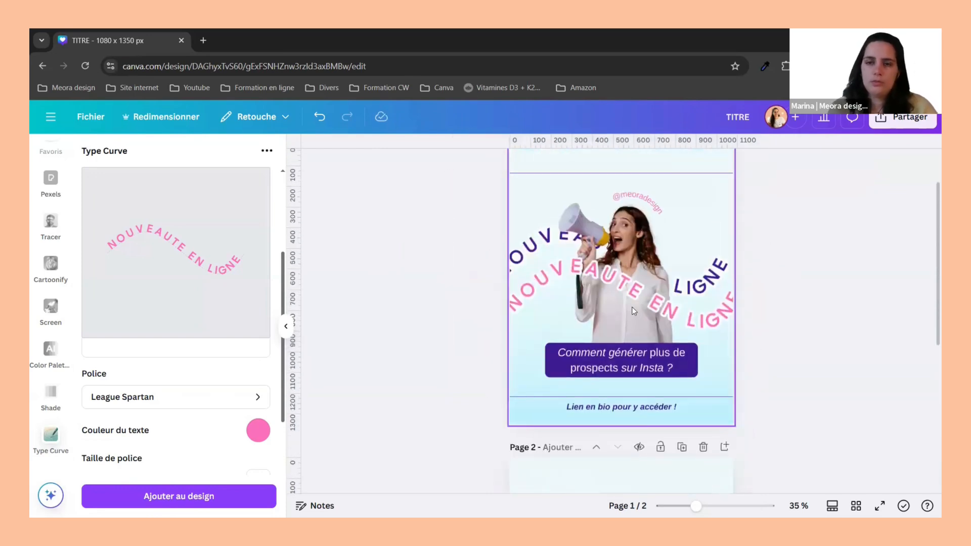
pyautogui.scroll(-5, 633, 311)
pyautogui.scroll(3, 56, 301)
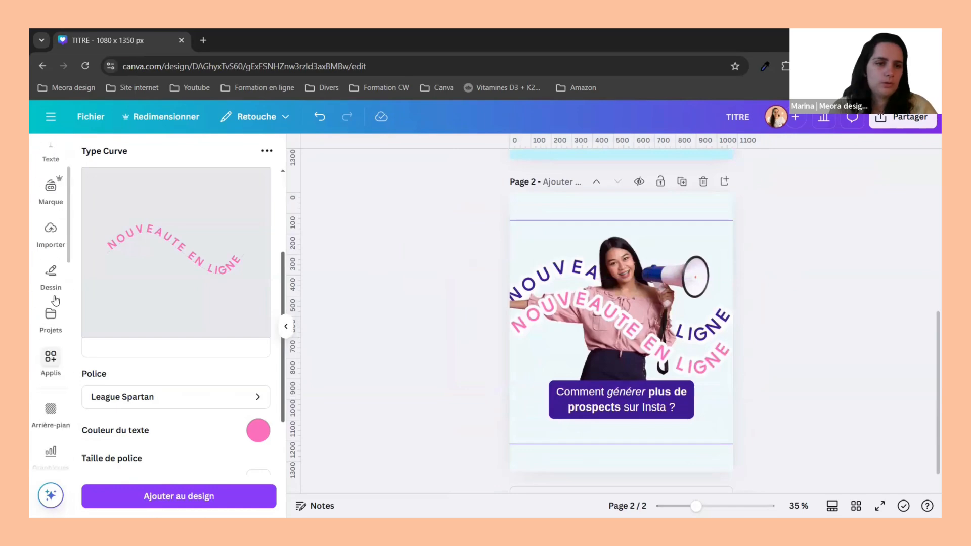
pyautogui.scroll(2, 55, 301)
pyautogui.click(50, 230)
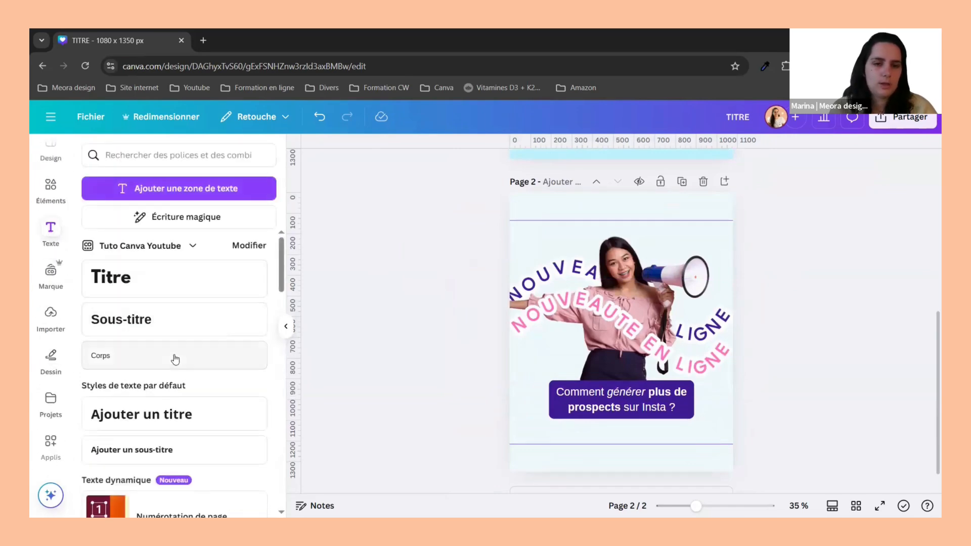
pyautogui.click(175, 359)
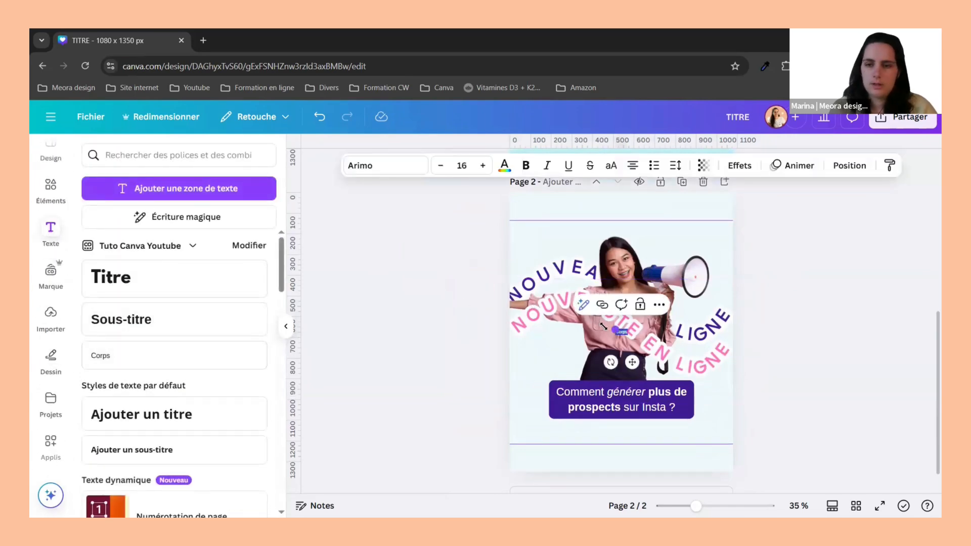
pyautogui.moveTo(603, 326); pyautogui.dragTo(591, 319)
pyautogui.click(504, 165)
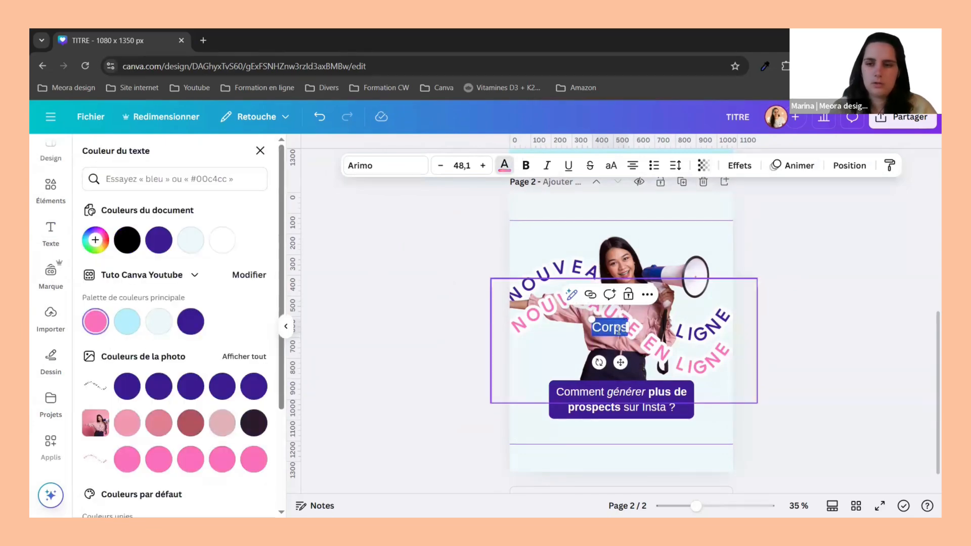
pyautogui.press('BackSpace')
pyautogui.write('@meoradesign')
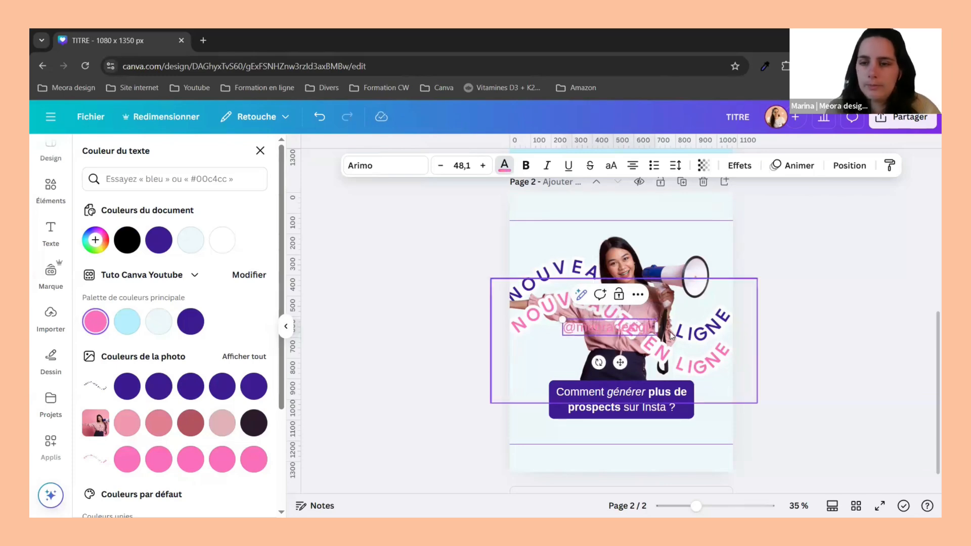
pyautogui.moveTo(659, 328); pyautogui.dragTo(669, 328)
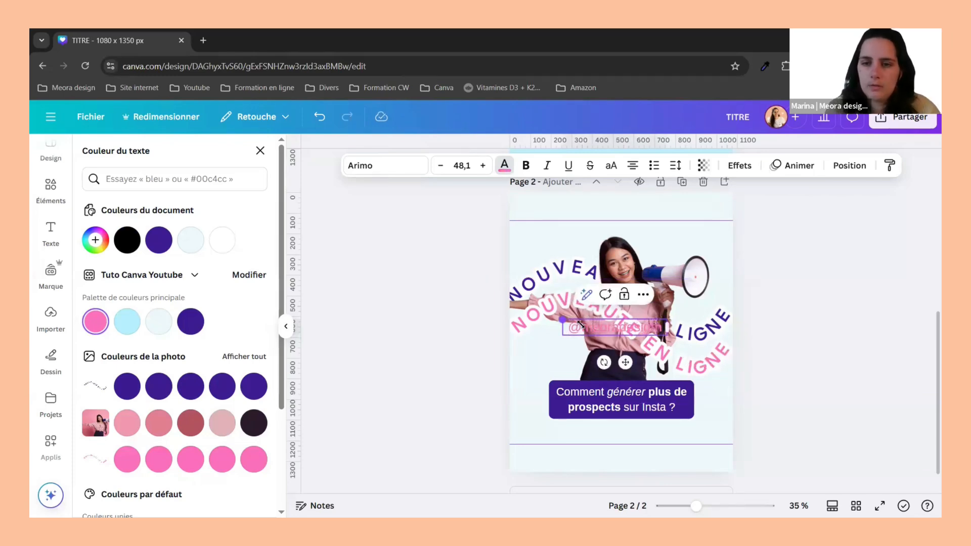
pyautogui.moveTo(580, 324); pyautogui.dragTo(707, 275)
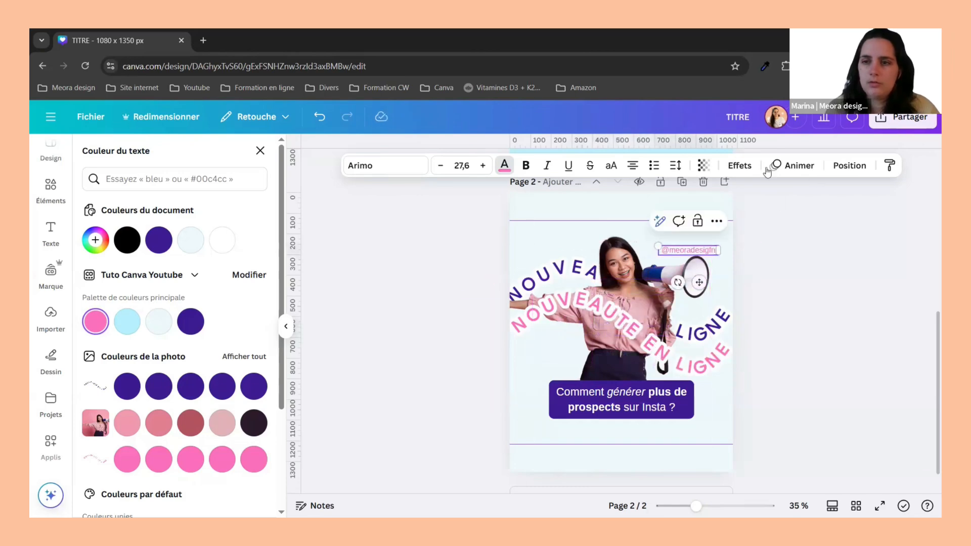
pyautogui.click(742, 166)
pyautogui.scroll(-3, 232, 375)
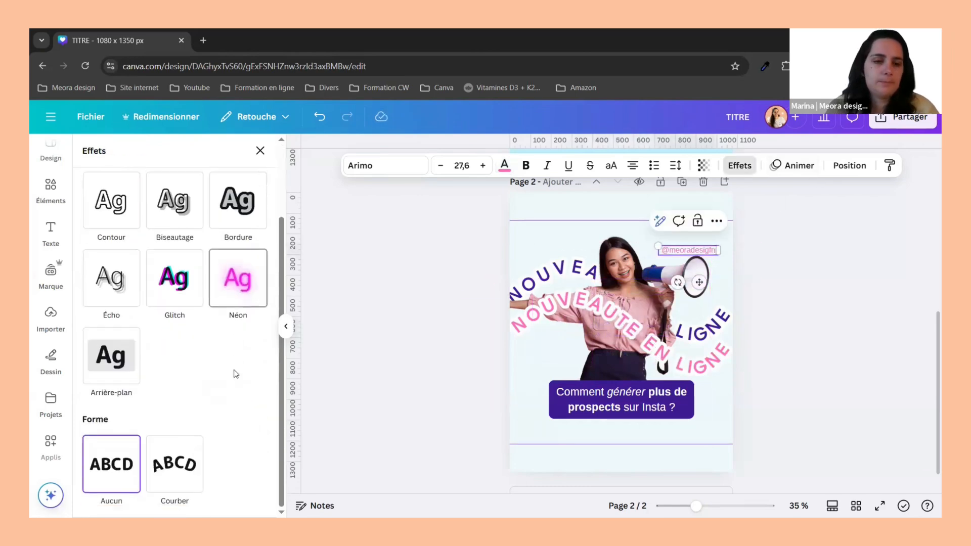
pyautogui.click(173, 484)
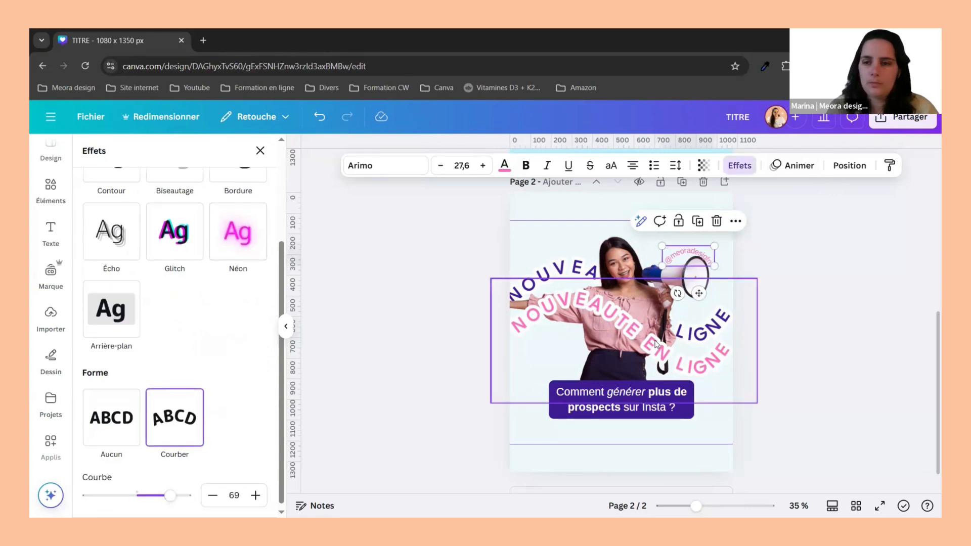
pyautogui.moveTo(699, 295); pyautogui.dragTo(706, 292)
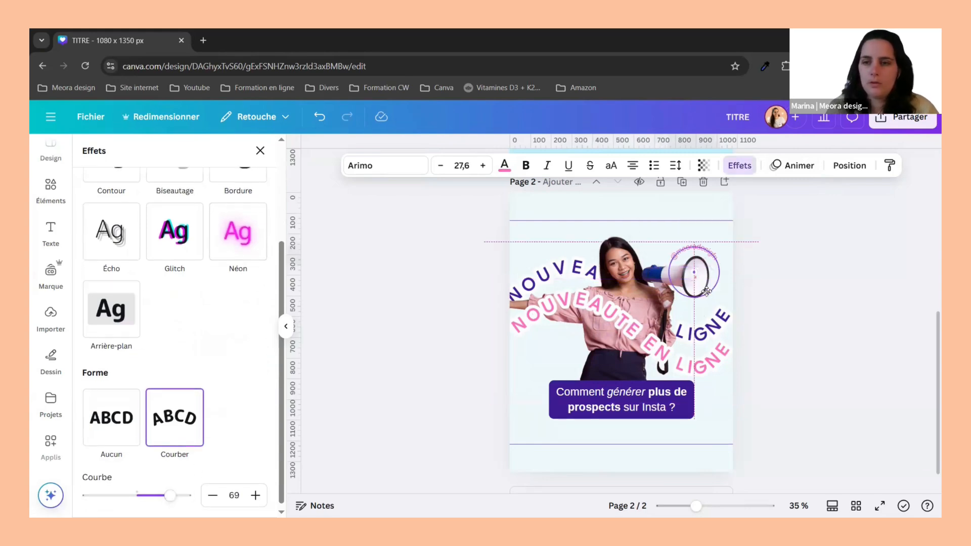
pyautogui.click(764, 298)
pyautogui.click(704, 245)
pyautogui.scroll(-3, 180, 442)
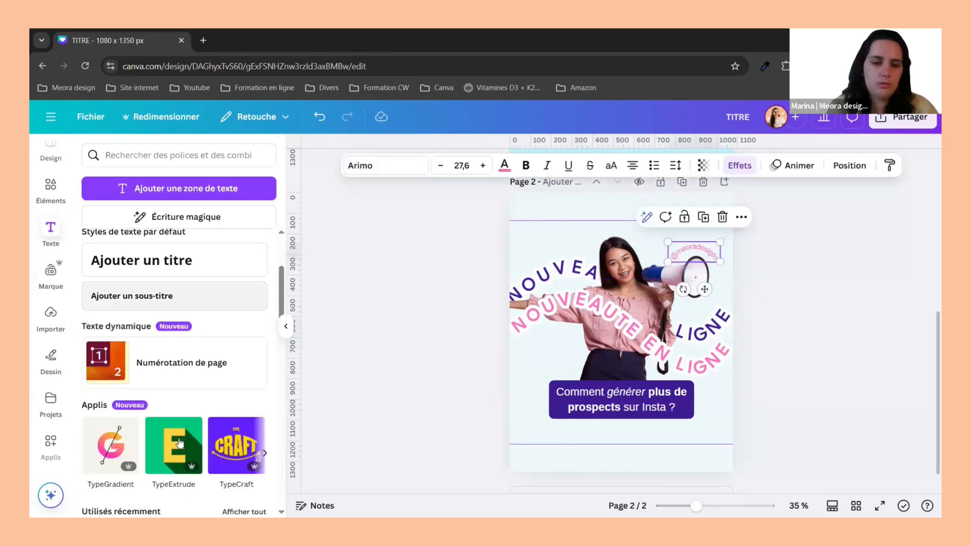
pyautogui.scroll(-3, 180, 443)
pyautogui.click(744, 167)
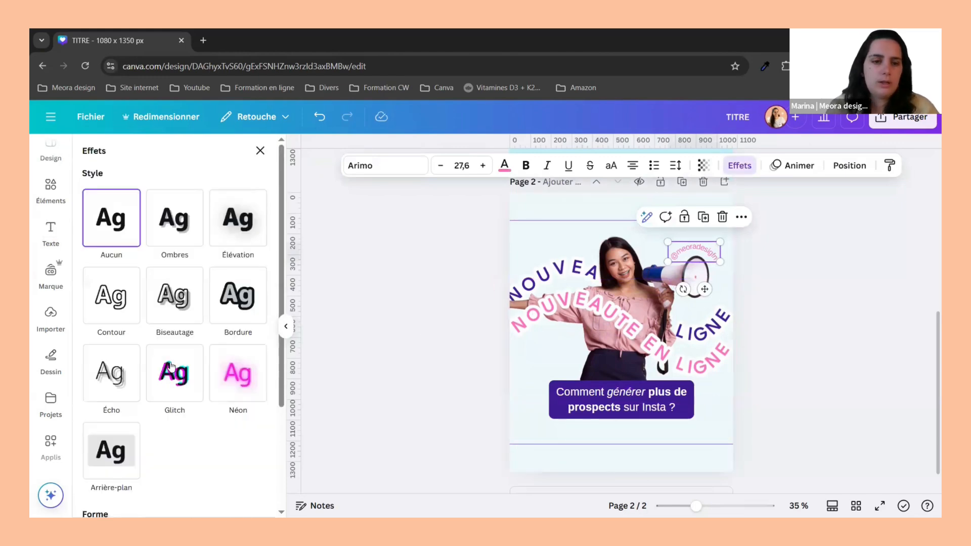
pyautogui.scroll(-3, 171, 366)
pyautogui.moveTo(171, 493); pyautogui.dragTo(175, 493)
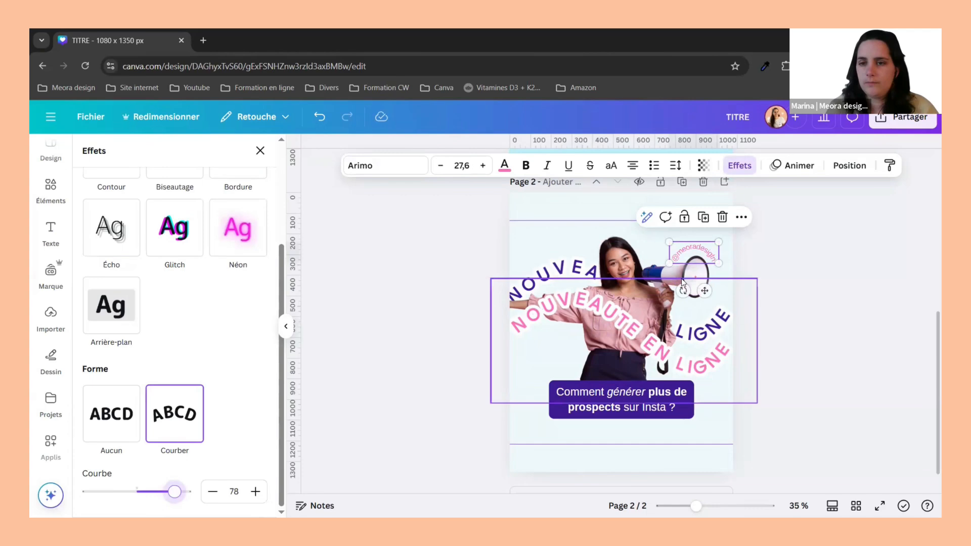
pyautogui.click(790, 257)
pyautogui.doubleClick(715, 261)
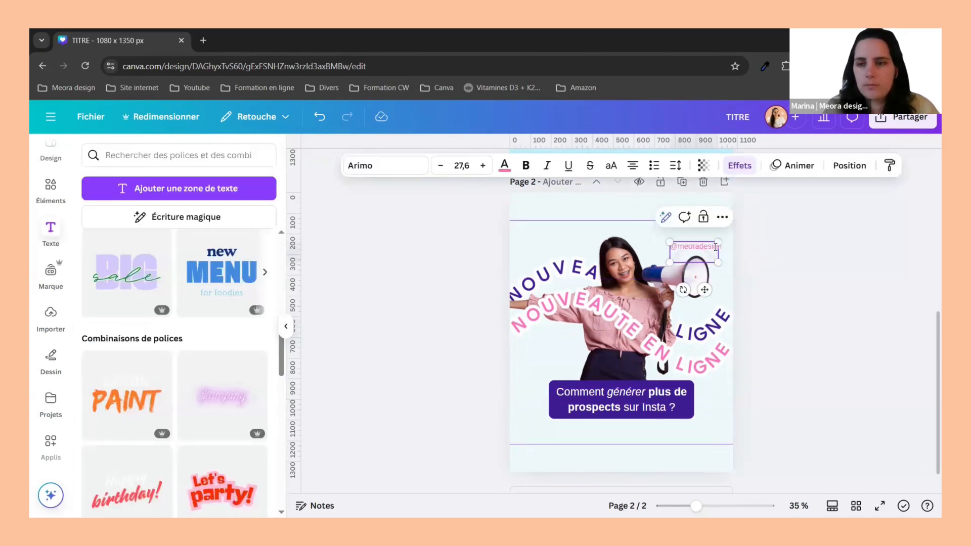
pyautogui.click(744, 247)
pyautogui.click(713, 255)
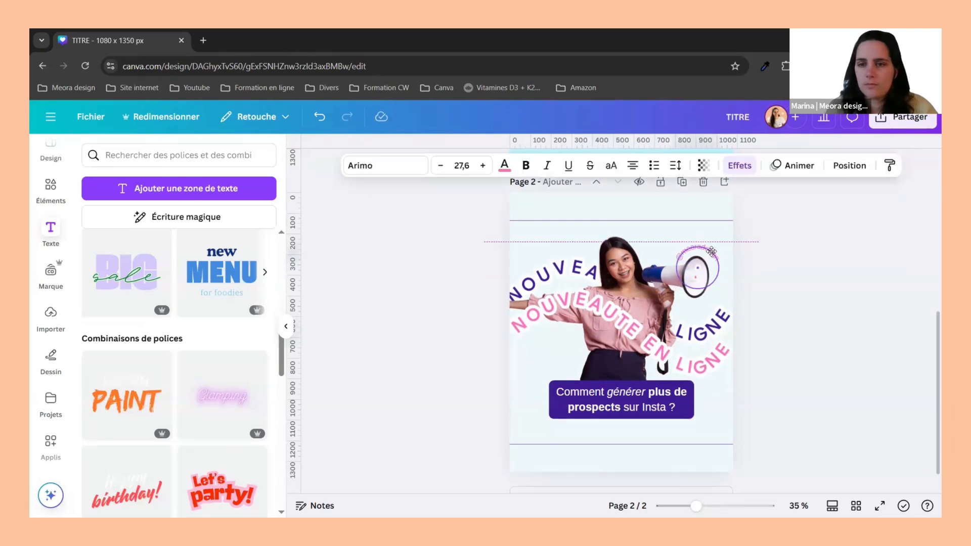
pyautogui.click(775, 256)
pyautogui.click(707, 258)
pyautogui.press('Up')
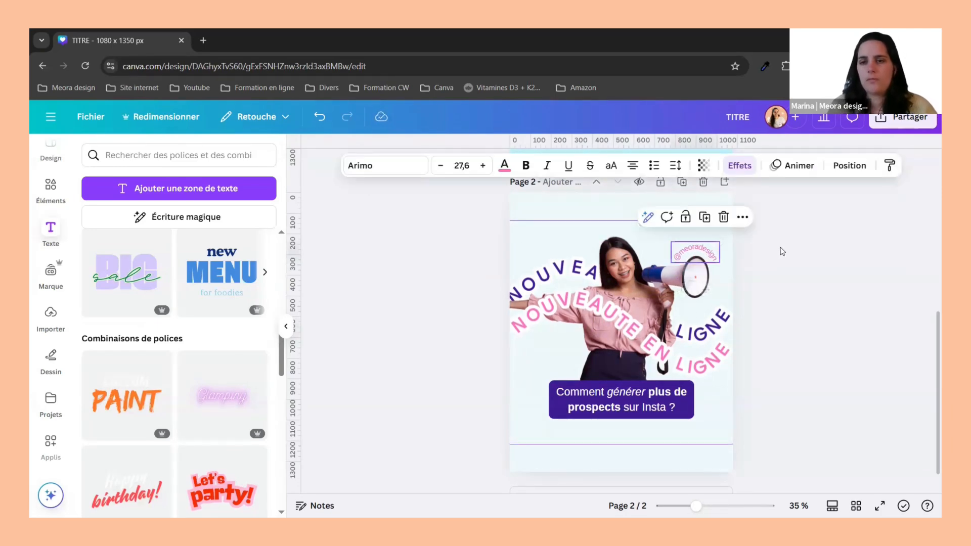
pyautogui.click(742, 261)
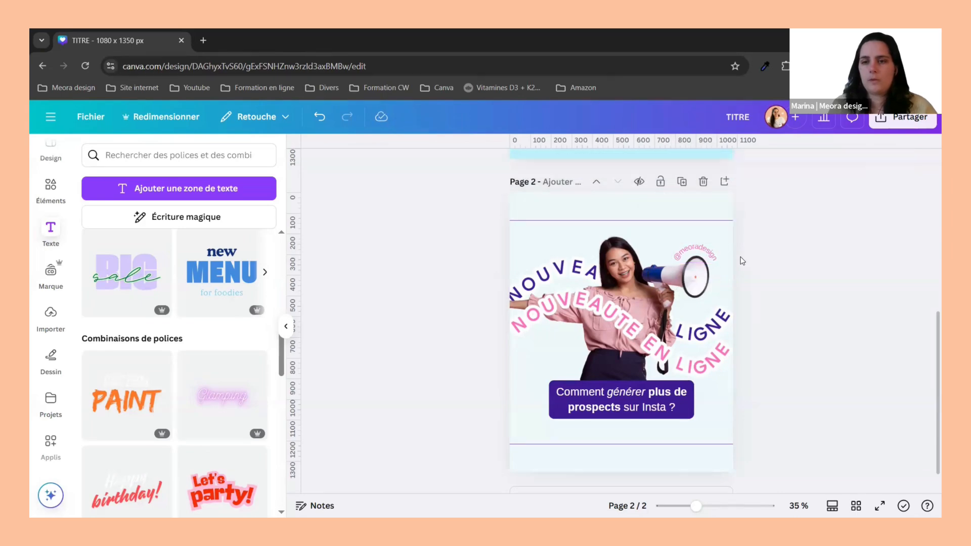
pyautogui.click(707, 258)
pyautogui.click(384, 165)
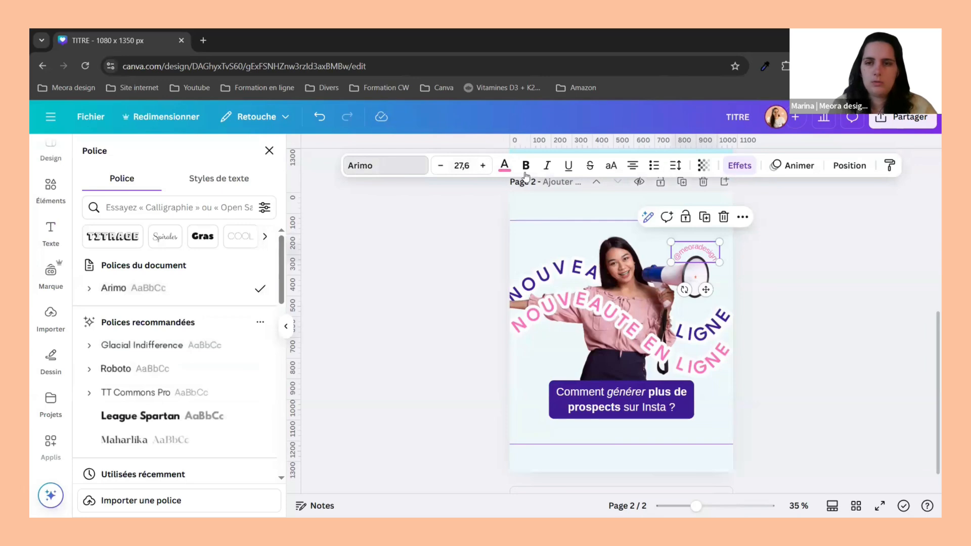
pyautogui.click(448, 166)
pyautogui.click(448, 166)
pyautogui.click(448, 167)
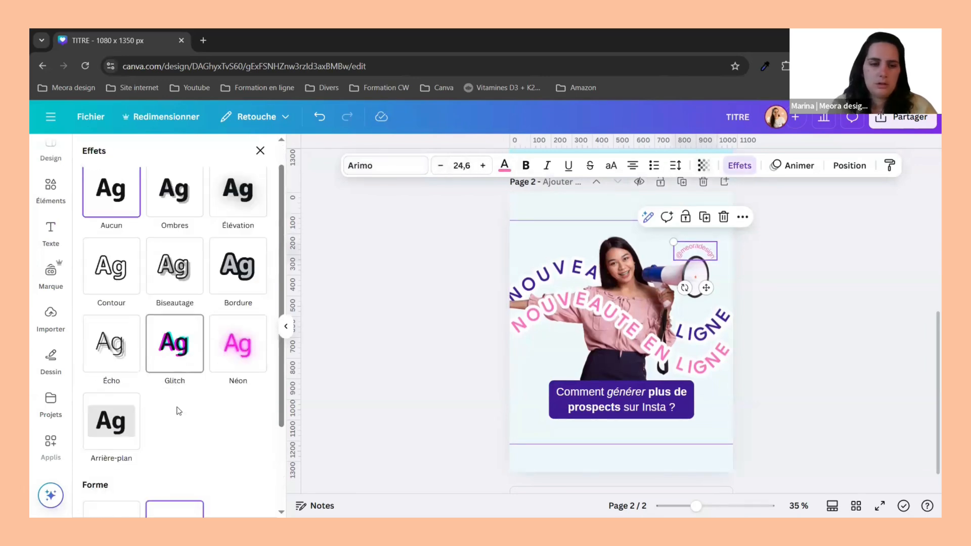
pyautogui.scroll(-3, 117, 407)
pyautogui.click(175, 439)
pyautogui.moveTo(173, 492); pyautogui.dragTo(173, 493)
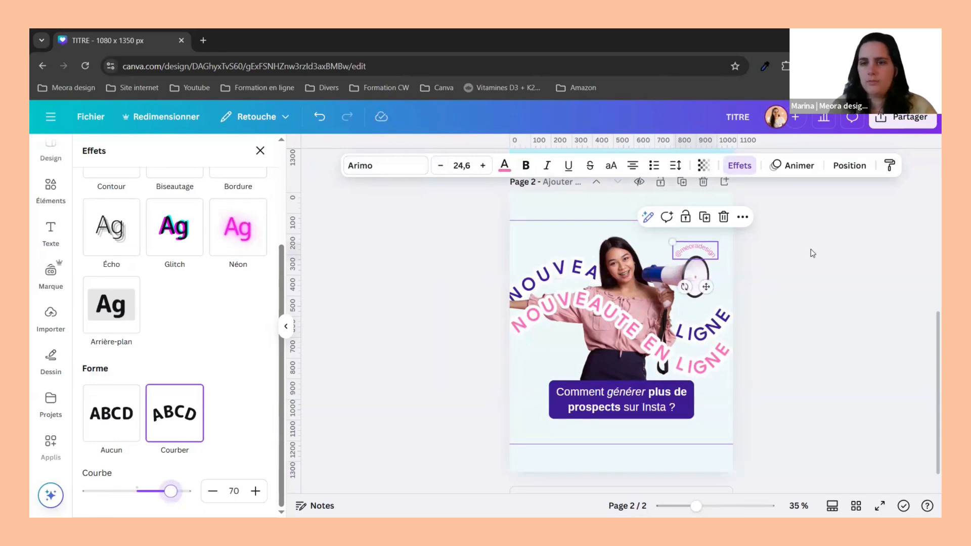
# - Add a Corps text box from the brand styles to page 2 and enlarge it to size 28.9
pyautogui.click(811, 253)
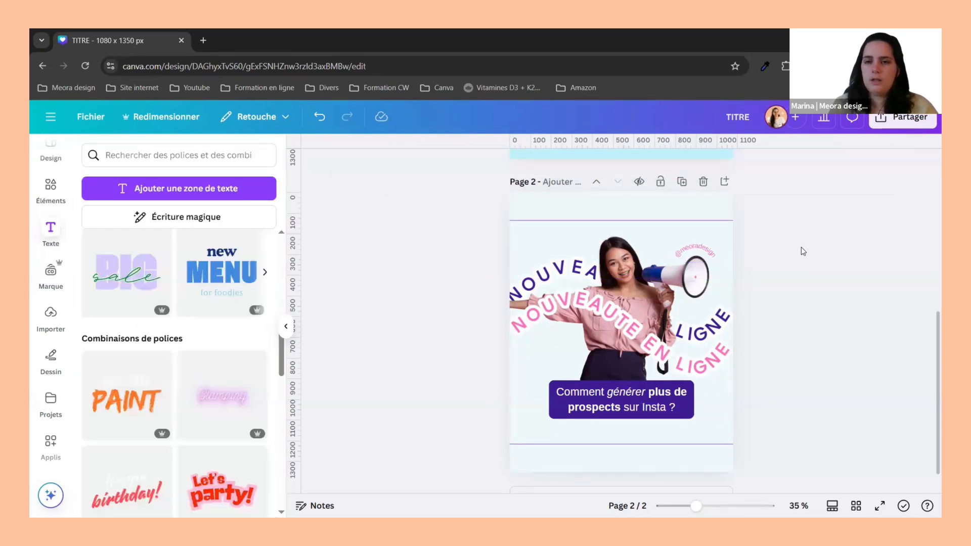
pyautogui.scroll(4, 801, 248)
pyautogui.scroll(-4, 636, 314)
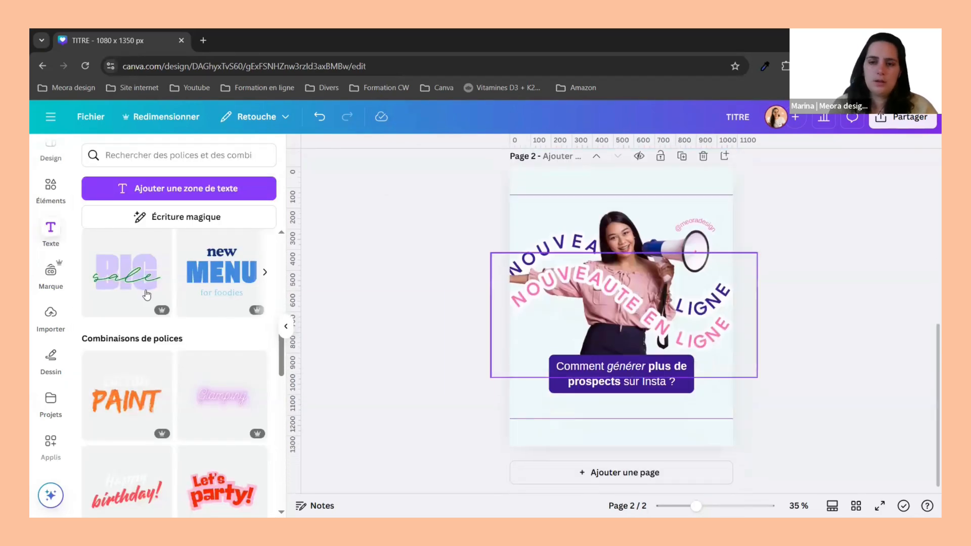
pyautogui.scroll(5, 148, 270)
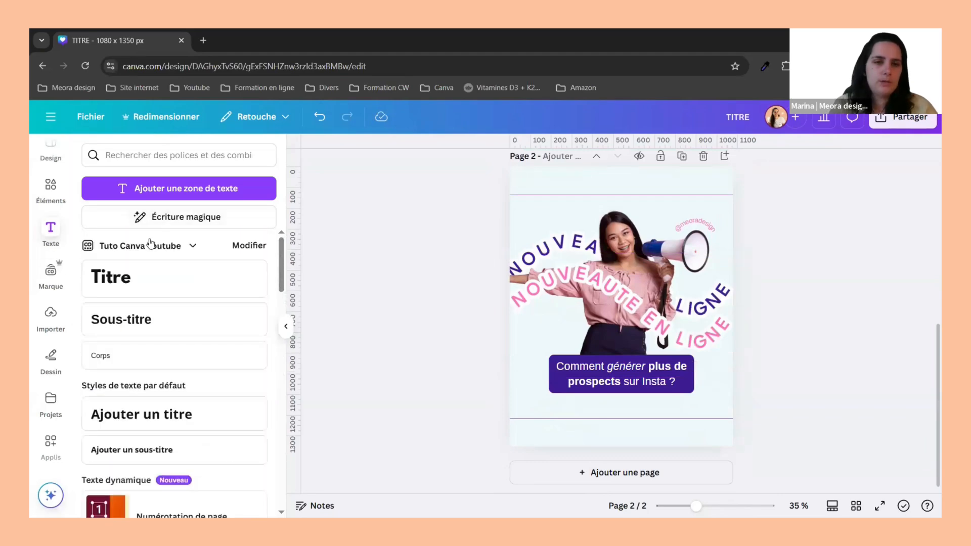
pyautogui.click(167, 354)
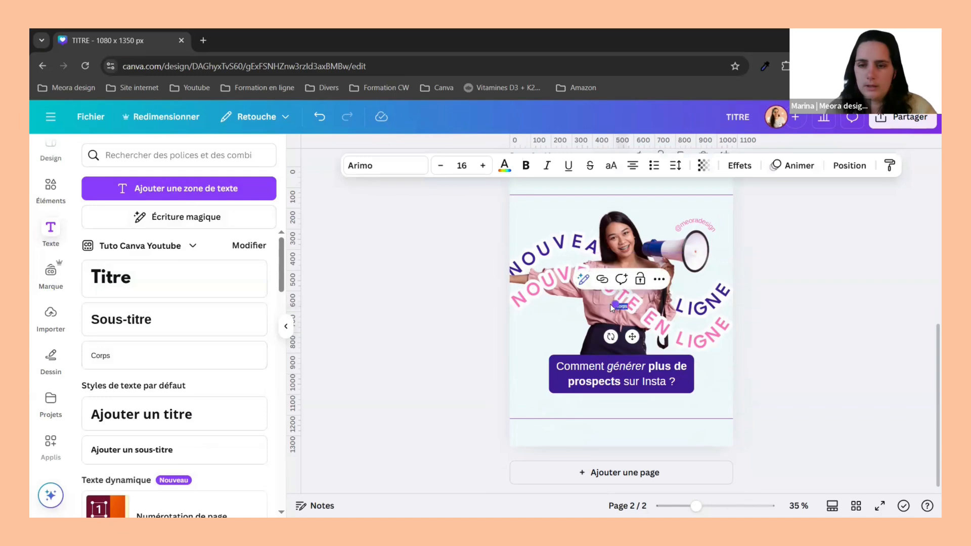
pyautogui.moveTo(610, 305); pyautogui.dragTo(606, 300)
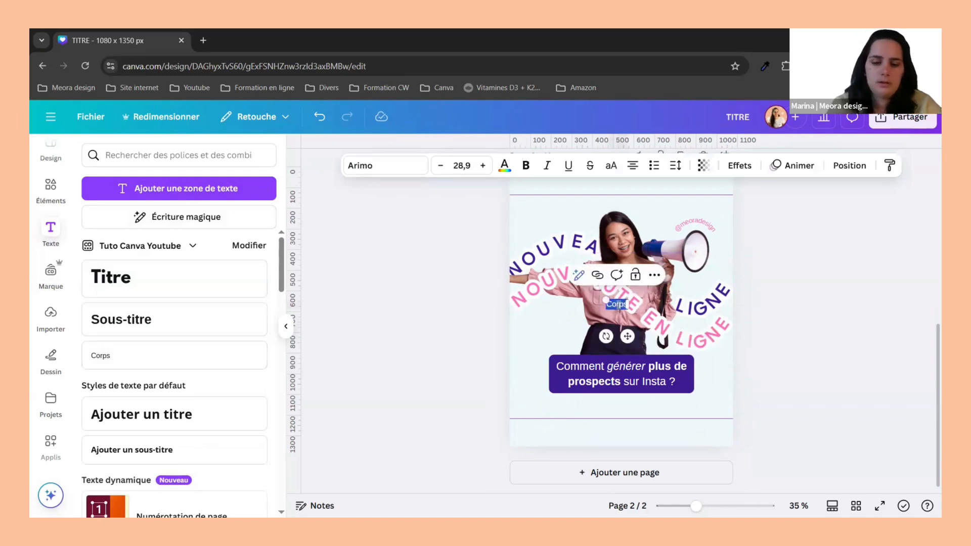
# - Replace the placeholder with "Lien en bio pour en profiter !" and place it centred below page 2's lower line
pyautogui.press('BackSpace')
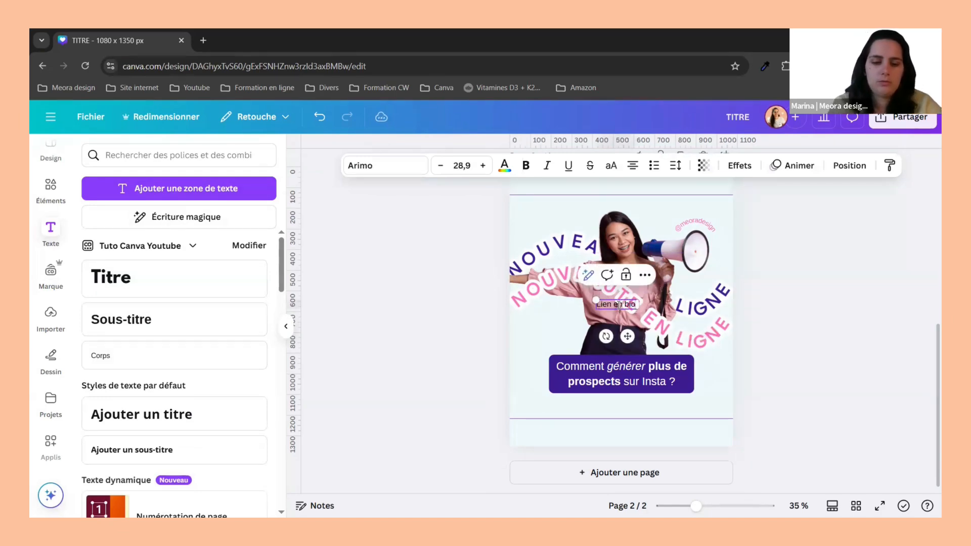
pyautogui.write('Lien en bio pour en profi')
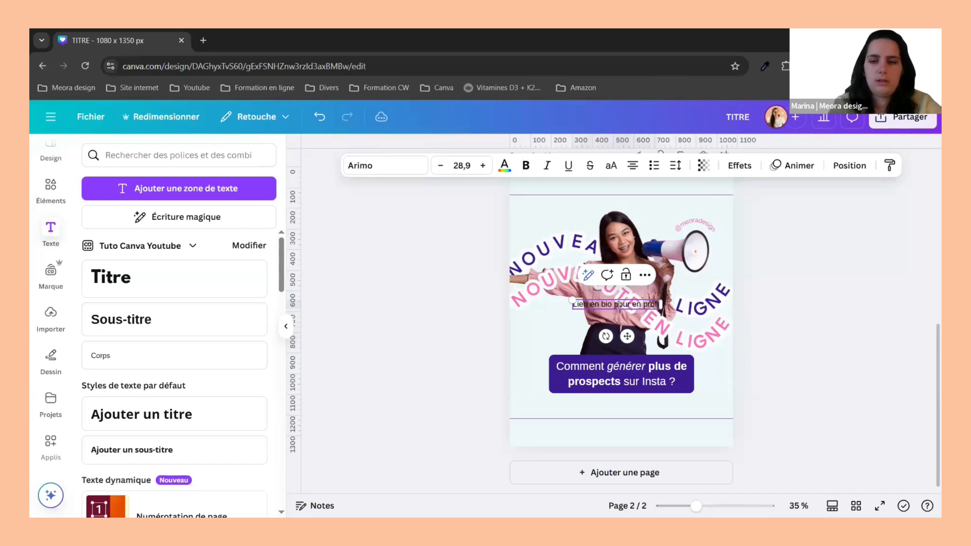
pyautogui.write('ter')
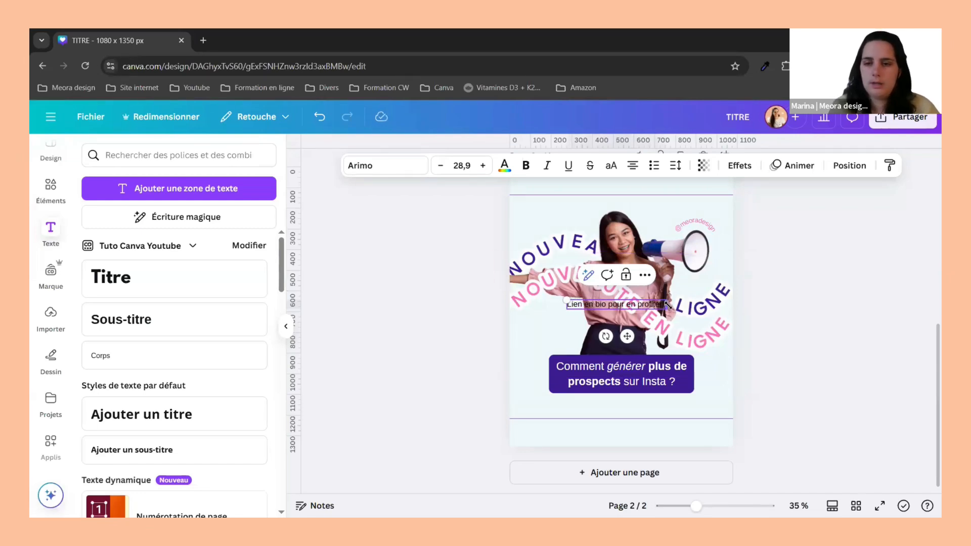
pyautogui.write(' !')
pyautogui.moveTo(638, 337); pyautogui.dragTo(631, 464)
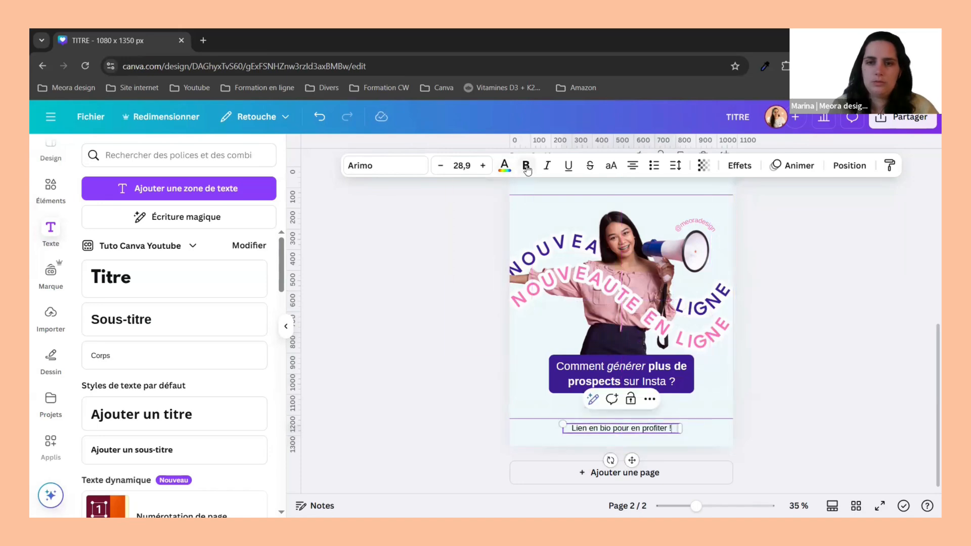
# - Make "Lien en bio" bold and "profiter" italic in the bottom text of page 2
pyautogui.click(452, 401)
pyautogui.click(612, 428)
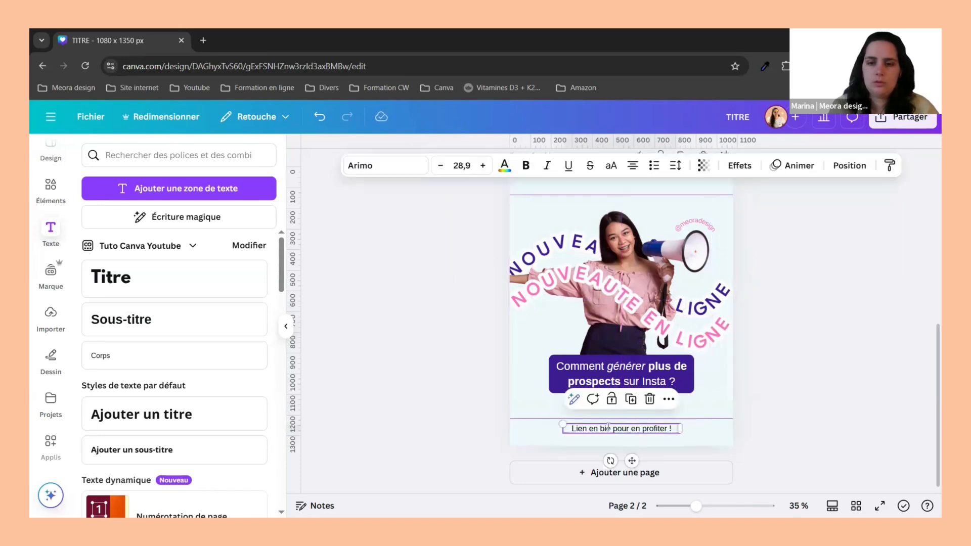
pyautogui.moveTo(567, 428); pyautogui.dragTo(565, 429)
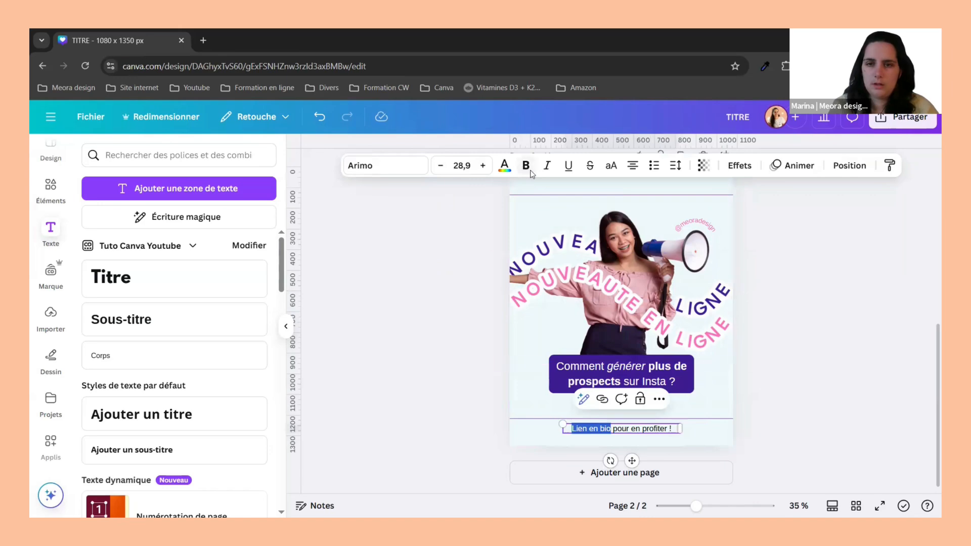
pyautogui.hotkey('ctrl', 'b')
pyautogui.doubleClick(653, 427)
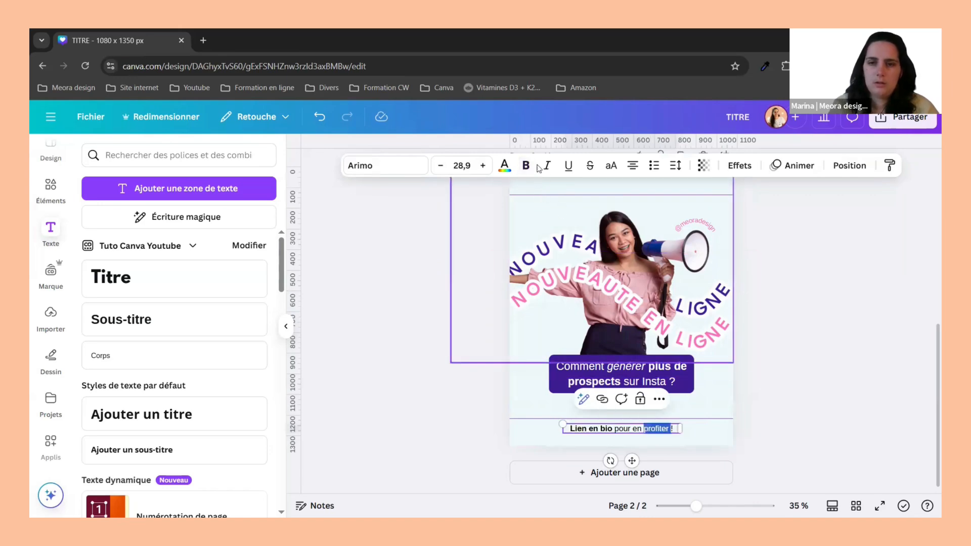
pyautogui.hotkey('ctrl', 'i')
pyautogui.click(558, 432)
pyautogui.click(558, 432)
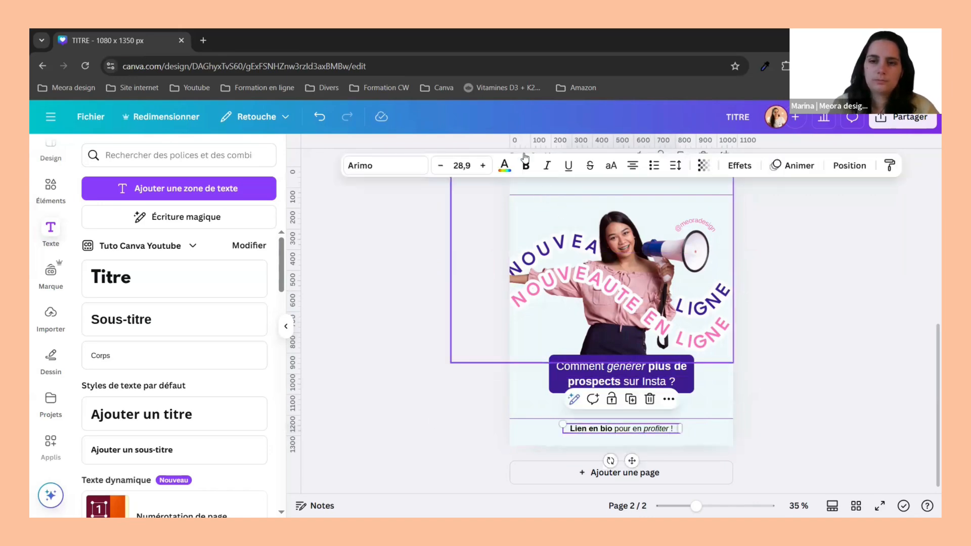
# - Colour the "Lien en bio pour en profiter !" text dark purple
pyautogui.click(505, 166)
pyautogui.click(254, 386)
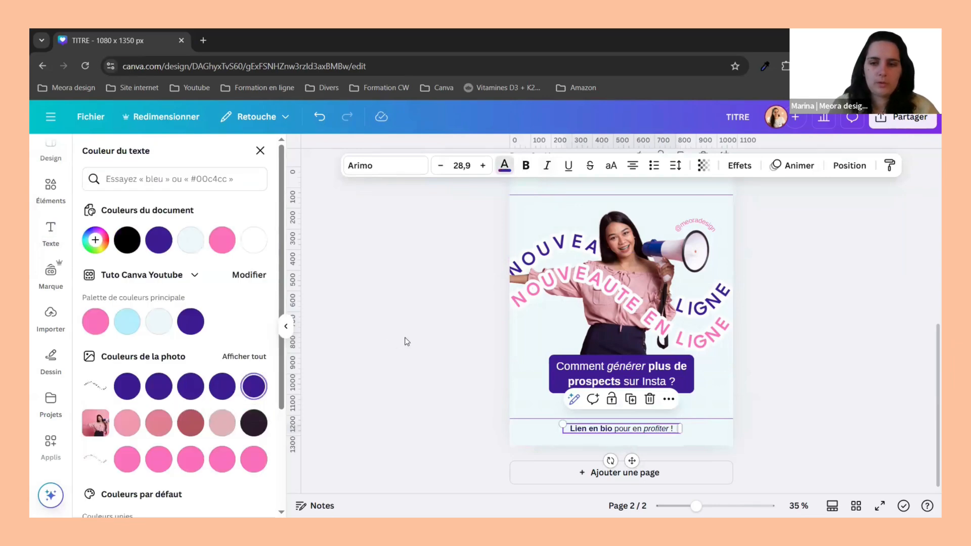
pyautogui.press('Escape')
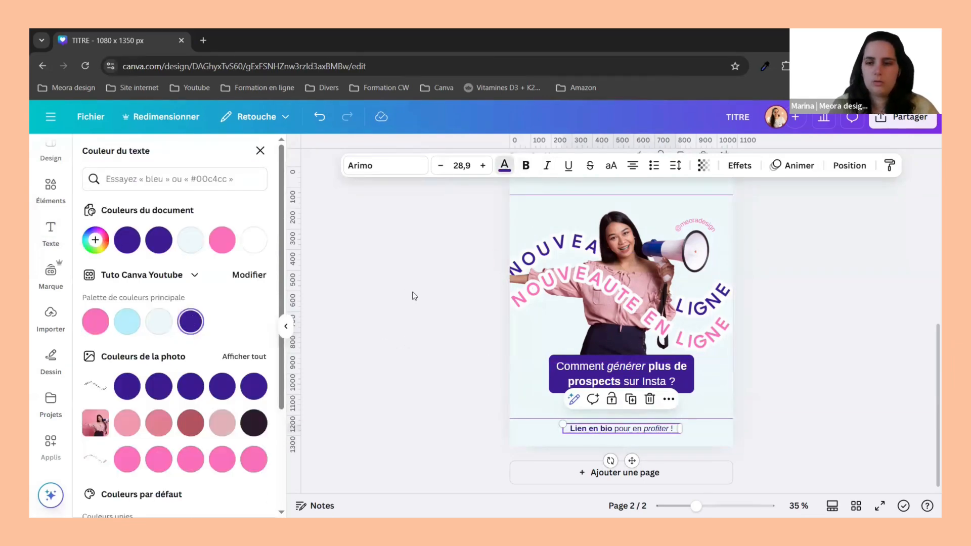
pyautogui.click(415, 296)
# - Search the elements for "dégradé" and show only the illustrations
pyautogui.scroll(3, 415, 295)
pyautogui.scroll(-2, 478, 424)
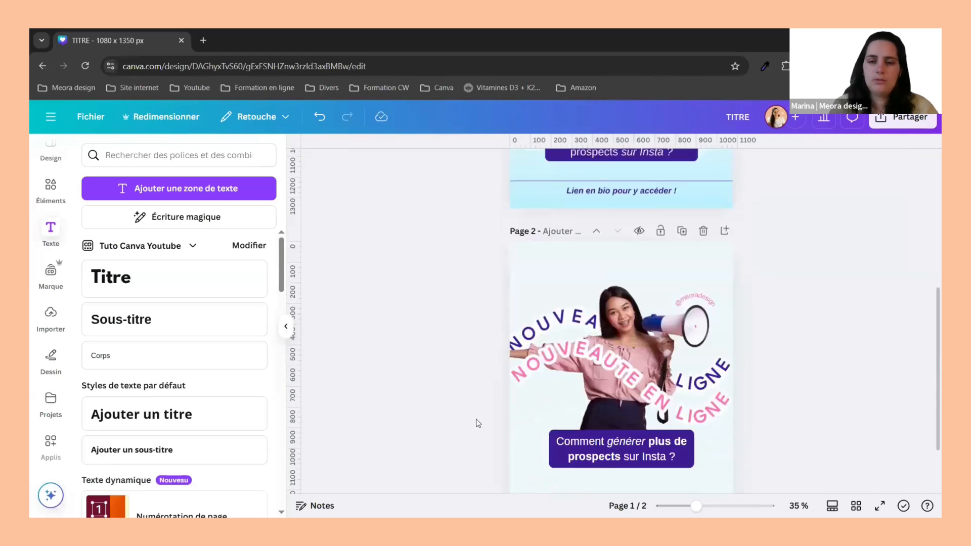
pyautogui.scroll(-2, 478, 423)
pyautogui.click(52, 195)
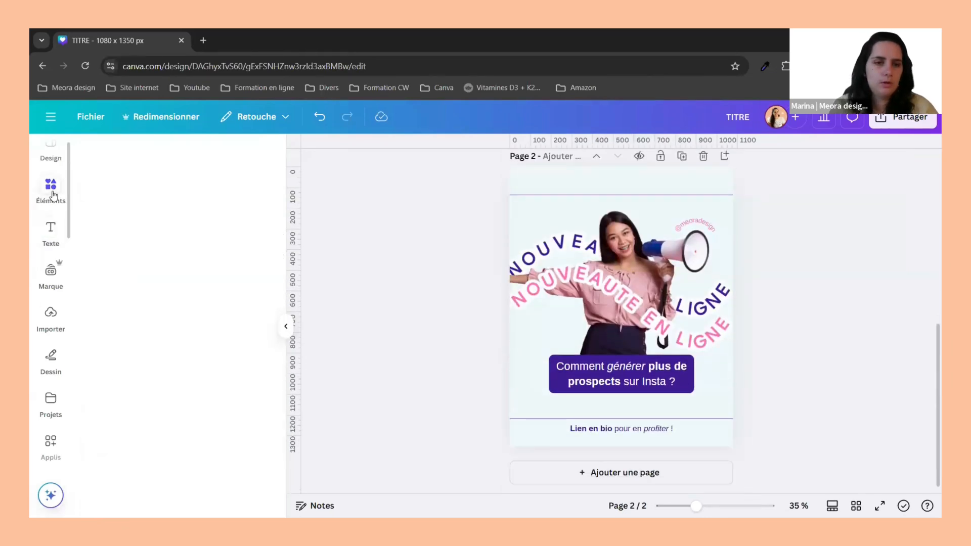
pyautogui.click(146, 157)
pyautogui.write('dégradé')
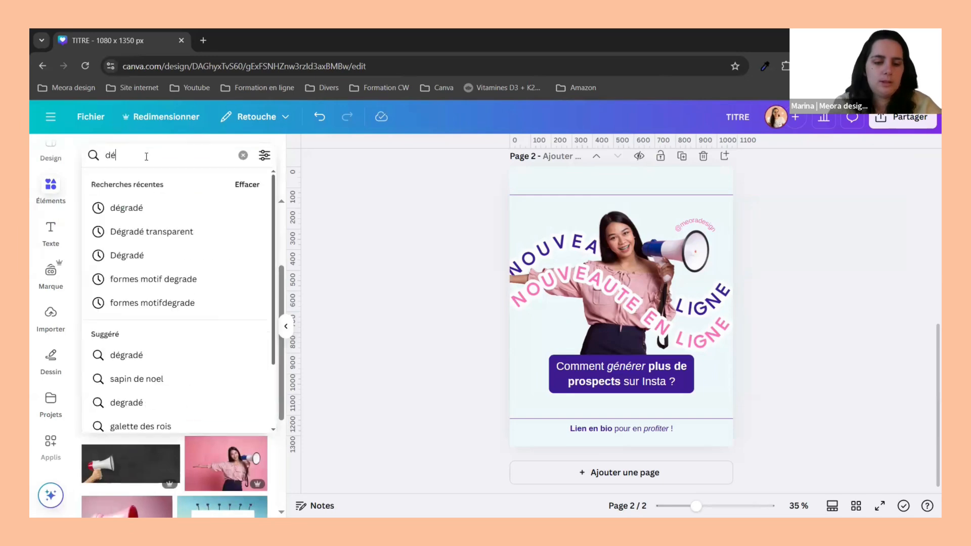
pyautogui.press('Return')
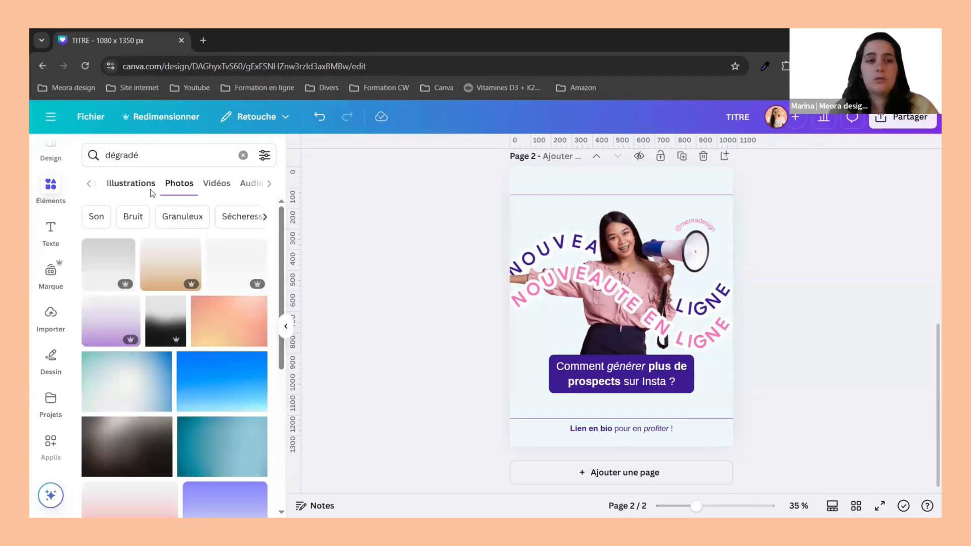
pyautogui.click(127, 185)
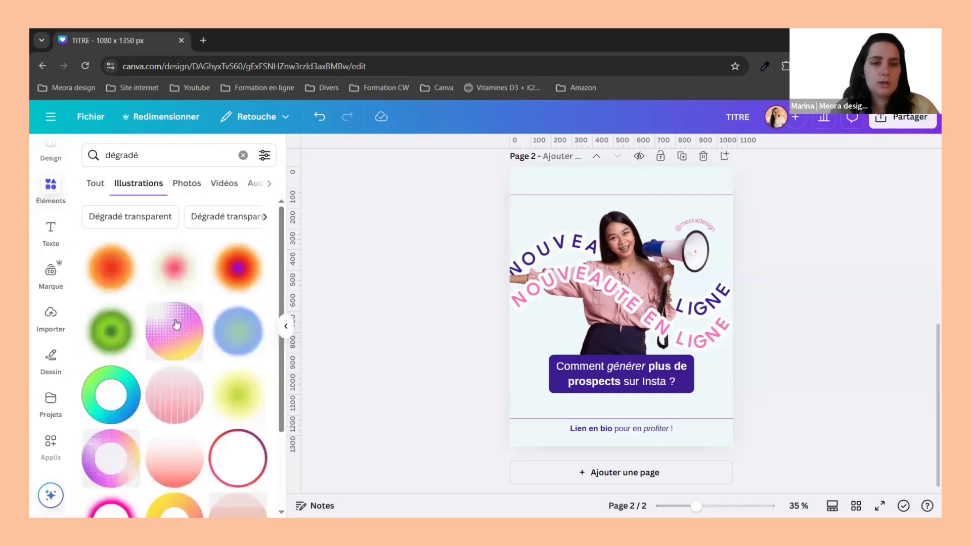
# - Add the purple fading gradient, rotate it to -90° and enlarge it to about 1184 px square over page 2's lower area
pyautogui.scroll(-4, 174, 322)
pyautogui.scroll(-5, 177, 324)
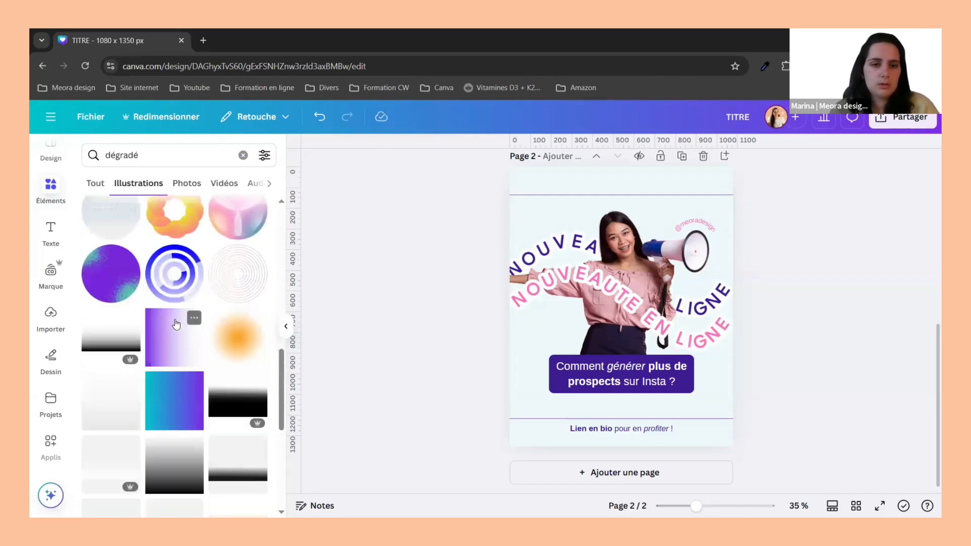
pyautogui.scroll(-1, 177, 324)
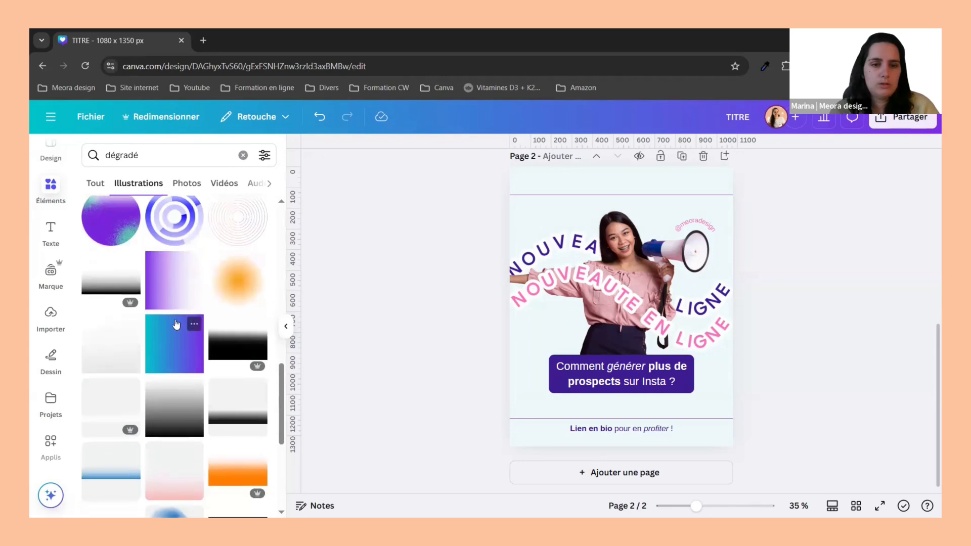
pyautogui.click(174, 274)
pyautogui.moveTo(622, 380); pyautogui.dragTo(715, 311)
pyautogui.moveTo(667, 354); pyautogui.dragTo(812, 442)
pyautogui.moveTo(810, 441); pyautogui.dragTo(734, 388)
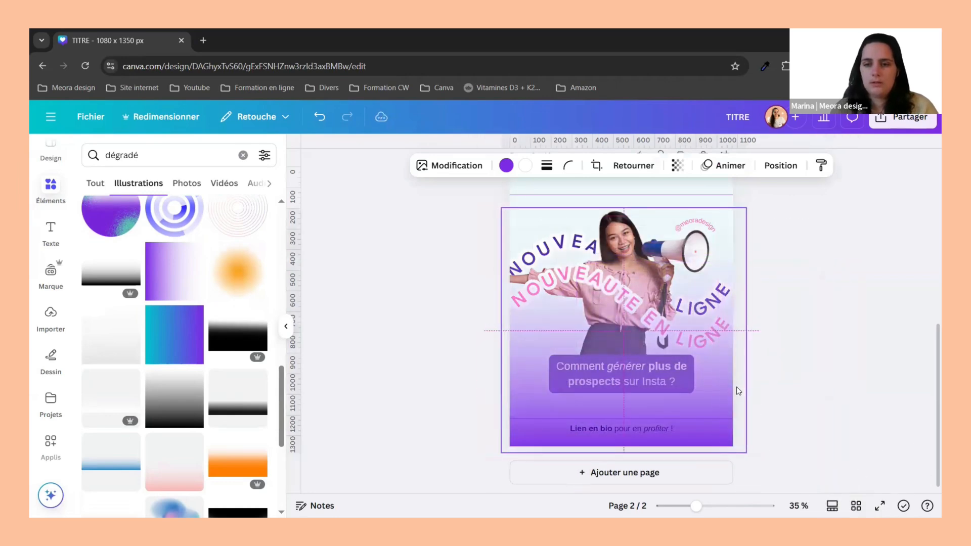
# - Send the gradient behind all other elements and recolour it with the brand's dark purple #3e1b93
pyautogui.click(780, 167)
pyautogui.click(244, 241)
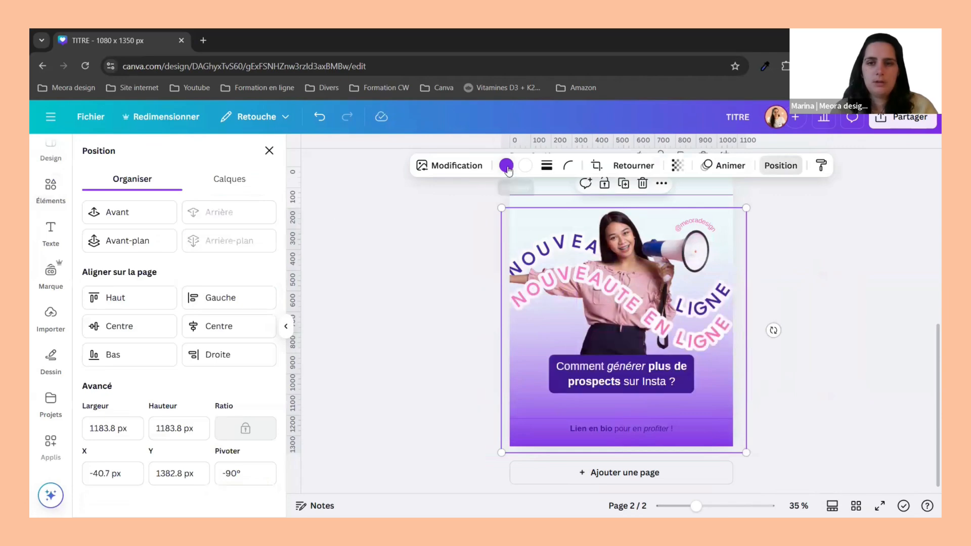
pyautogui.click(507, 166)
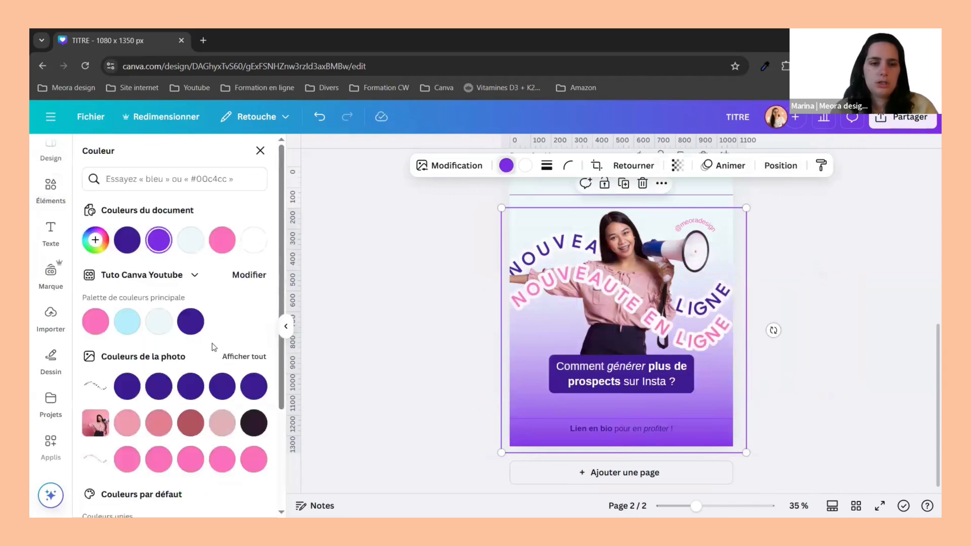
pyautogui.scroll(-1, 212, 343)
pyautogui.click(120, 292)
pyautogui.click(190, 294)
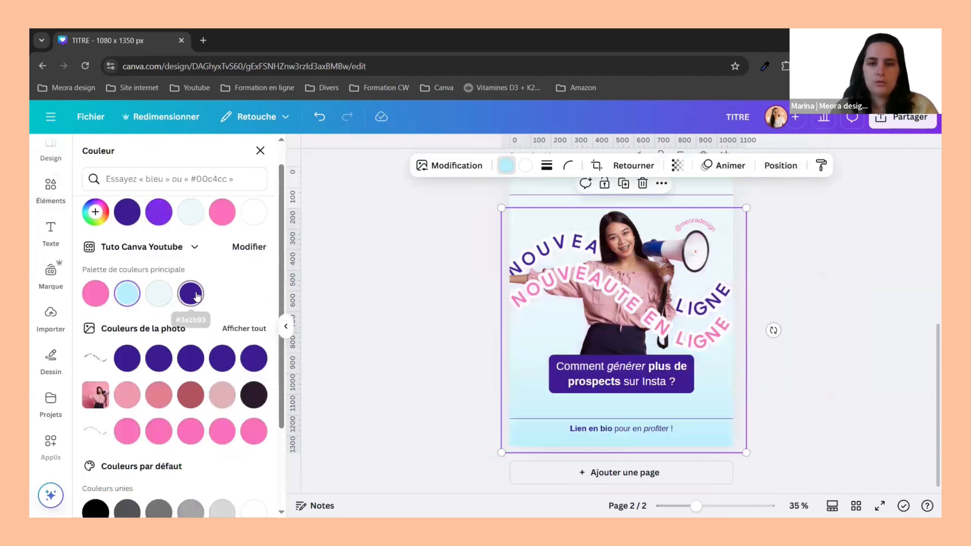
pyautogui.scroll(3, 392, 275)
pyautogui.scroll(-3, 392, 276)
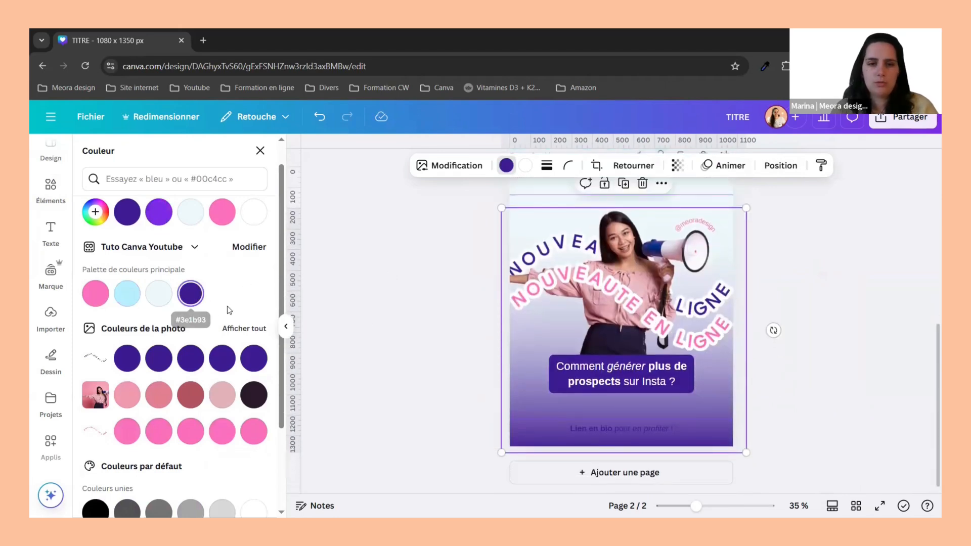
# - Reduce the gradient's opacity to 63
pyautogui.click(678, 166)
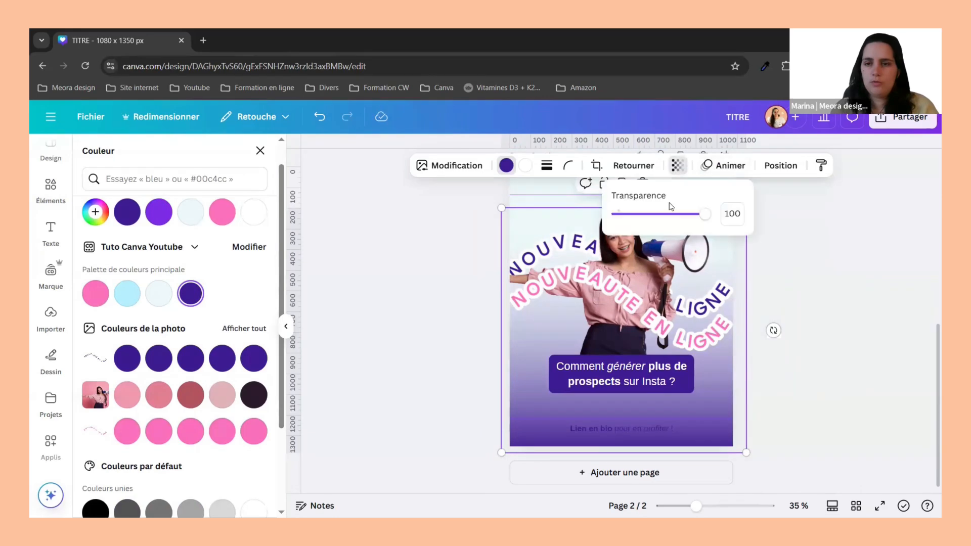
pyautogui.click(671, 214)
pyautogui.moveTo(672, 217); pyautogui.dragTo(673, 218)
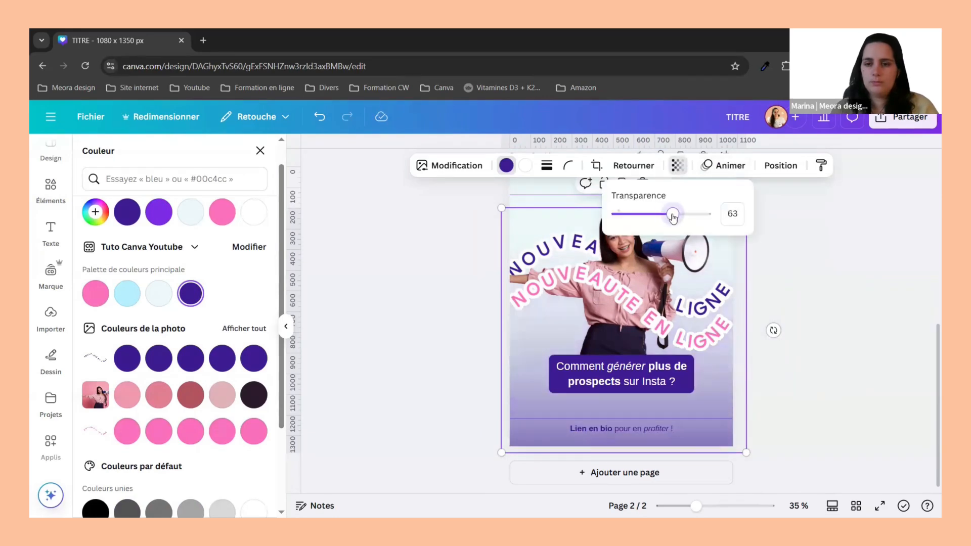
pyautogui.click(782, 167)
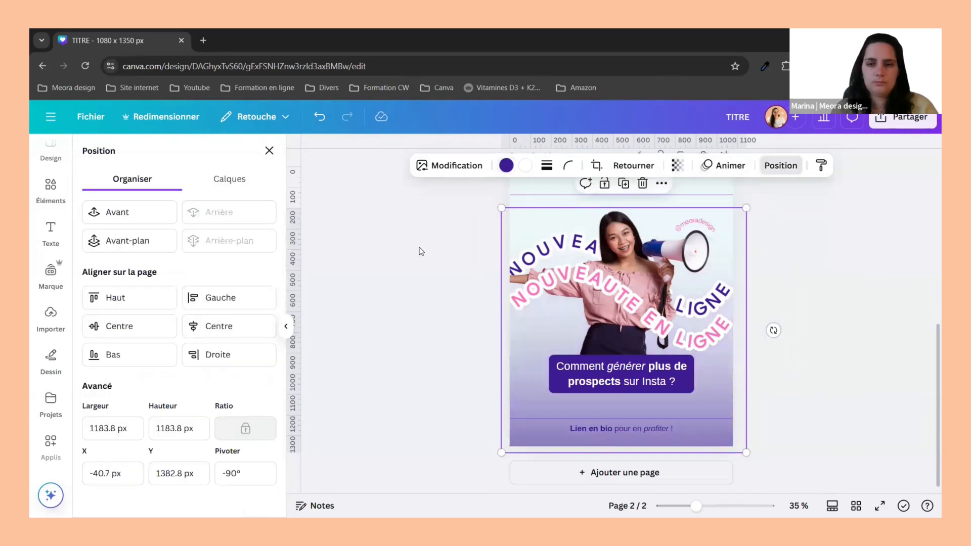
pyautogui.click(433, 290)
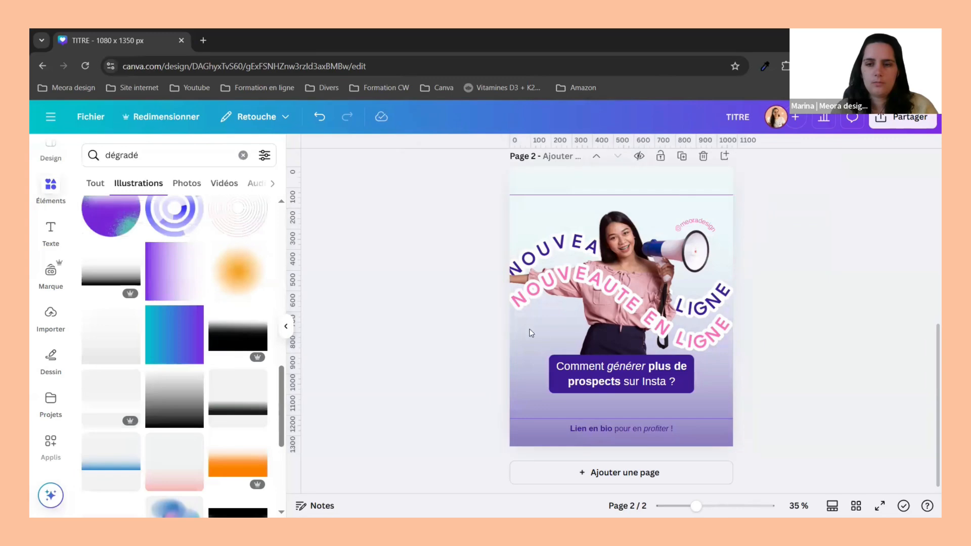
# - Colour the "Lien en bio pour en profiter !" text white
pyautogui.click(602, 427)
pyautogui.click(503, 167)
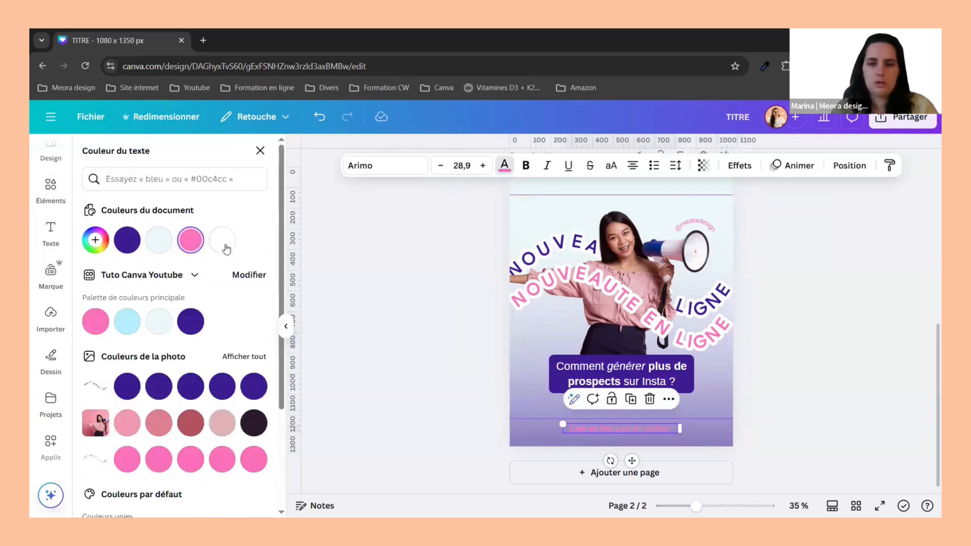
pyautogui.click(222, 241)
pyautogui.click(429, 340)
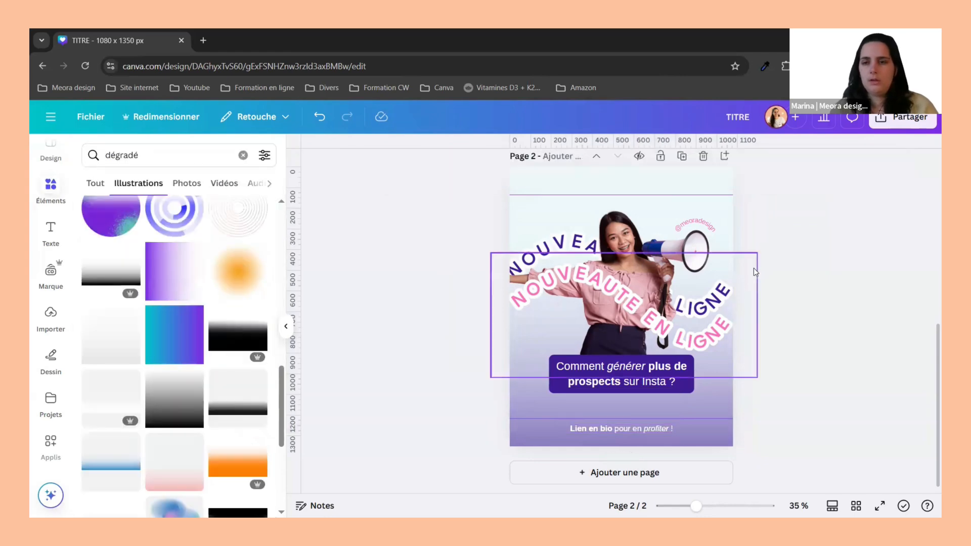
# - Compare the layout and colours of the page 2 post with the page 1 model
pyautogui.scroll(5, 754, 272)
pyautogui.scroll(-5, 753, 273)
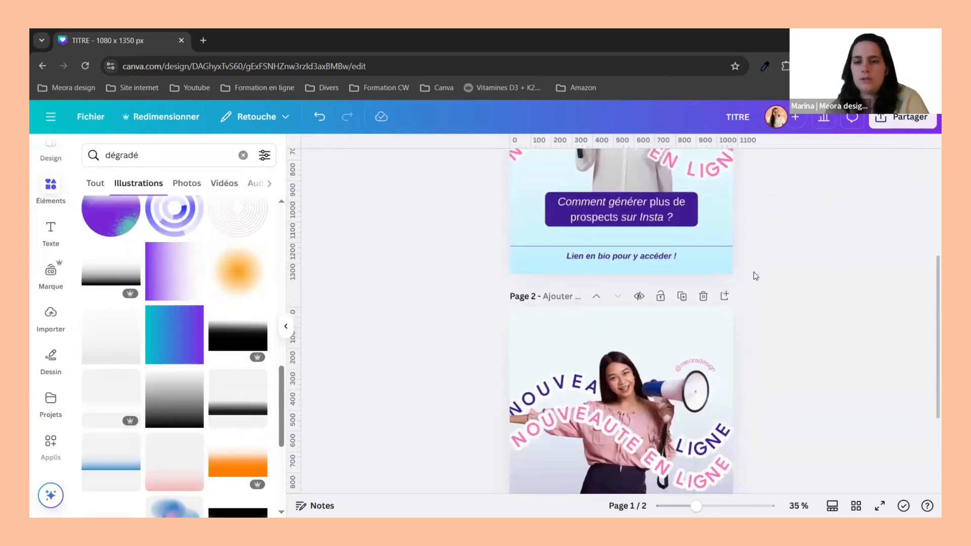
pyautogui.scroll(1, 754, 273)
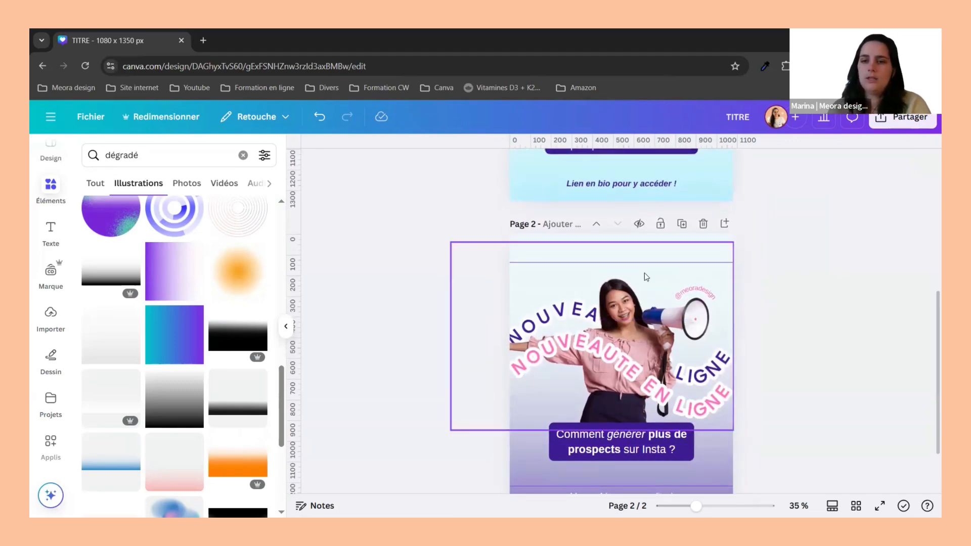
pyautogui.scroll(-1, 764, 298)
pyautogui.scroll(1, 763, 297)
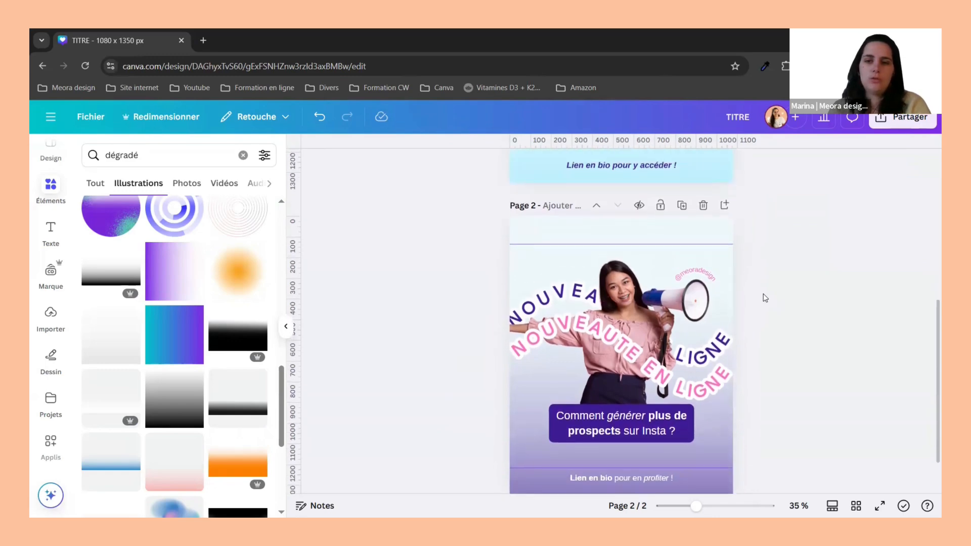
pyautogui.scroll(-1, 721, 311)
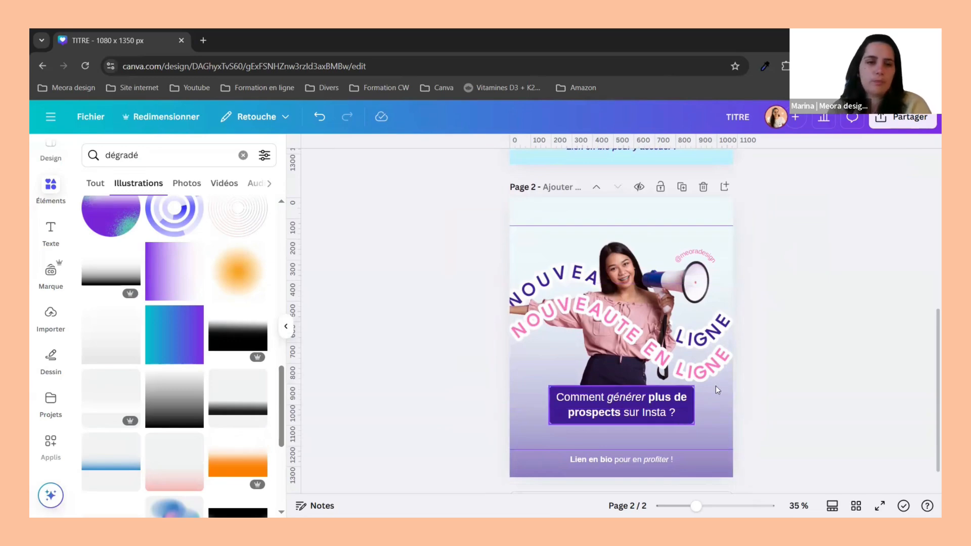
pyautogui.scroll(1, 809, 271)
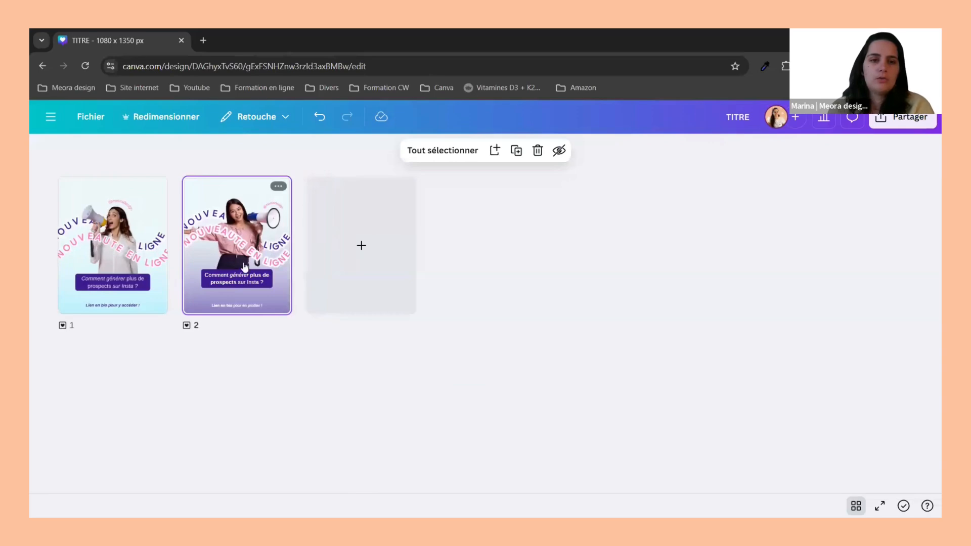
# - Add a blank third page after page 2 in the page overview grid
pyautogui.click(310, 255)
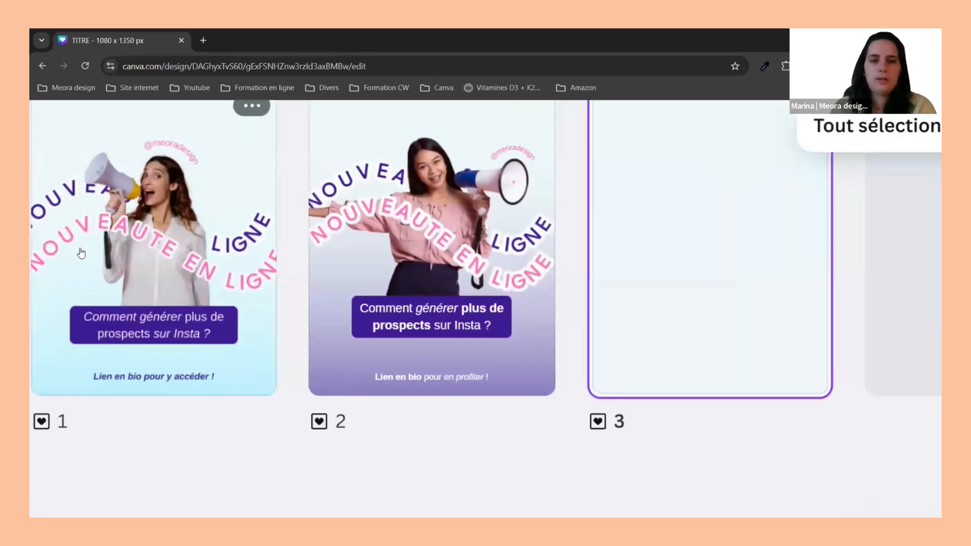